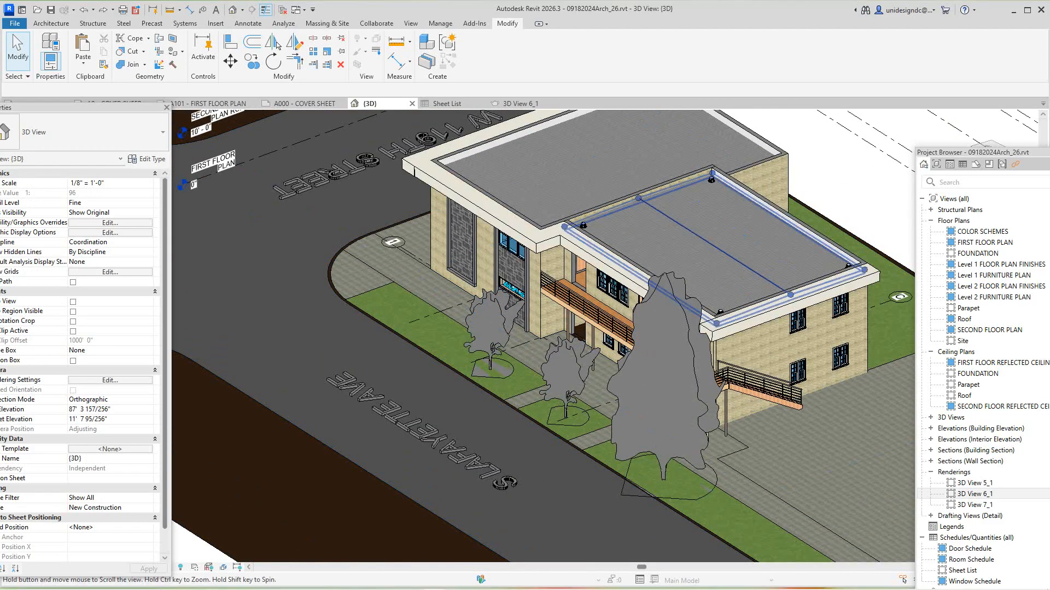
Reposition the Project Browser so its sheet list is in view and open the A000 - COVER SHEET sheet.
middle_click_drag(656, 284, 564, 334)
left_click_drag(970, 153, 918, 213)
mouse_move(997, 164)
left_mouse_down()
mouse_move(946, 208)
mouse_move(910, 169)
mouse_move(858, 164)
mouse_move(842, 134)
mouse_move(820, 140)
mouse_move(793, 172)
mouse_move(754, 139)
mouse_move(738, 200)
mouse_move(711, 145)
mouse_move(673, 164)
left_mouse_up()
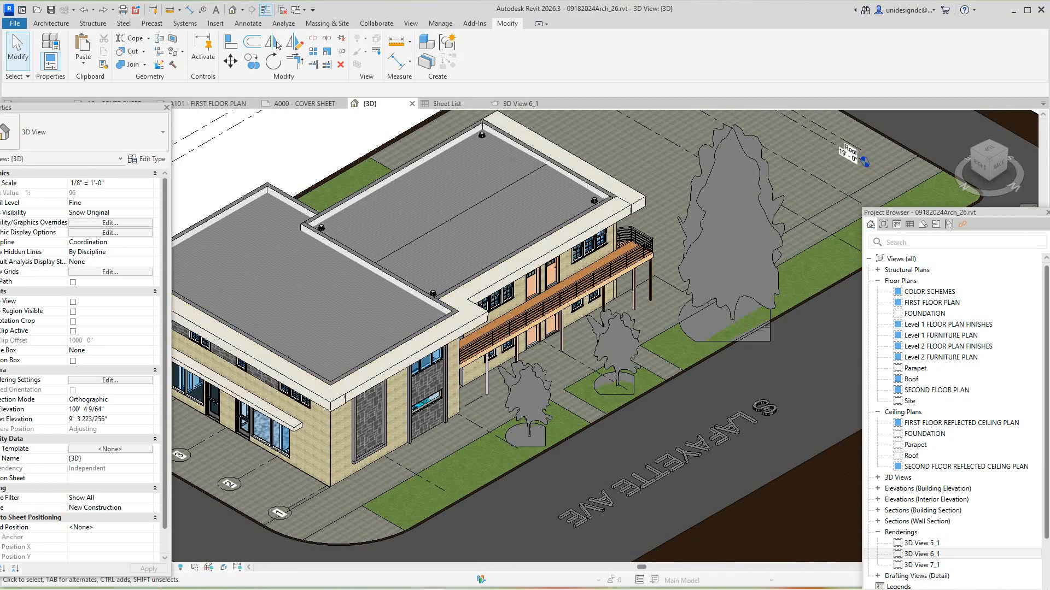
scroll(954, 415, "down", 2)
scroll(822, 303, "down", 2)
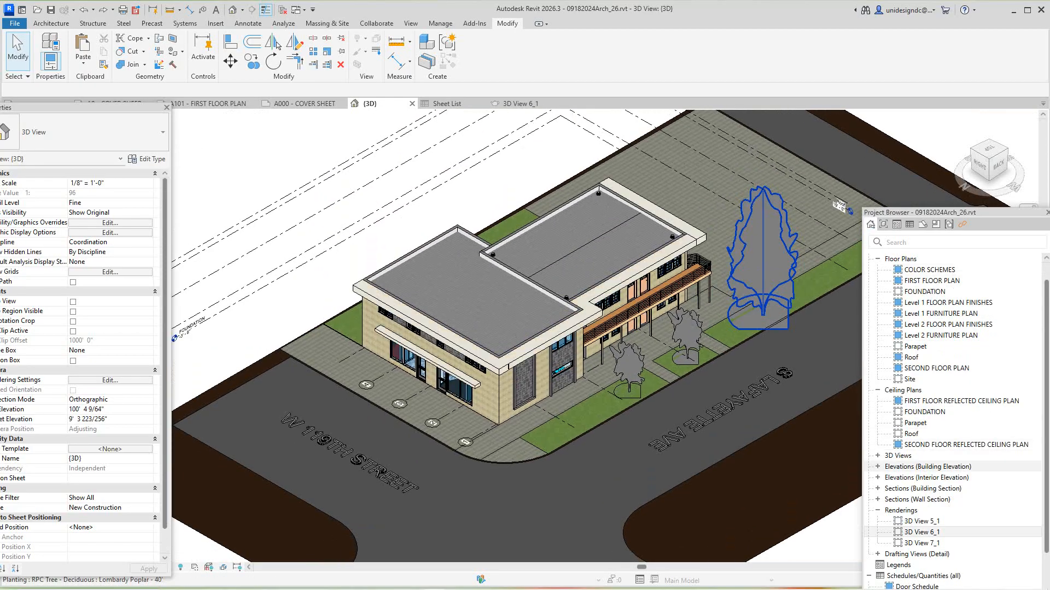
scroll(954, 415, "down", 1)
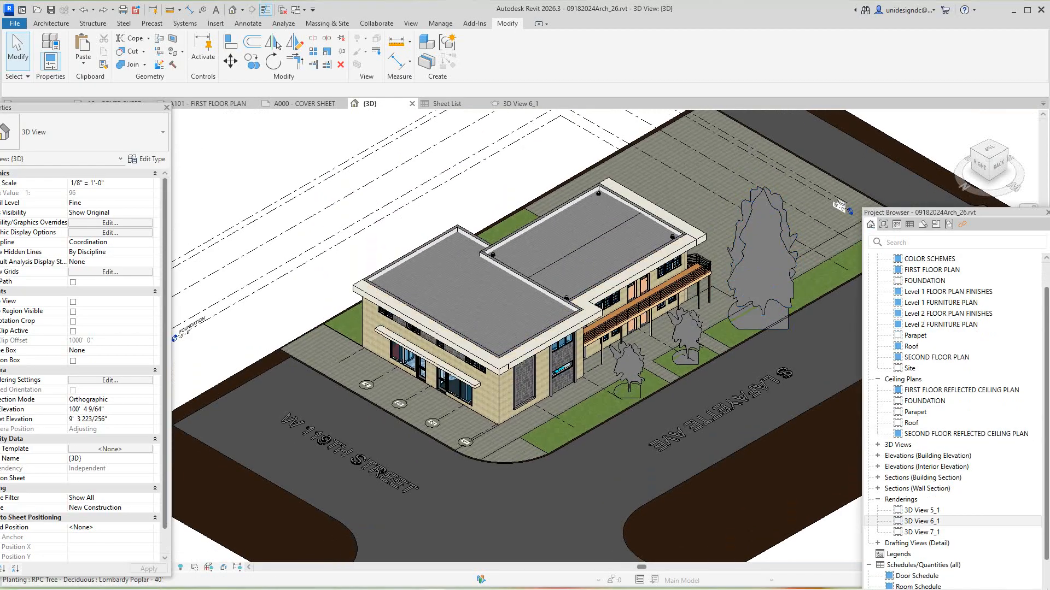
left_click_drag(985, 213, 970, 120)
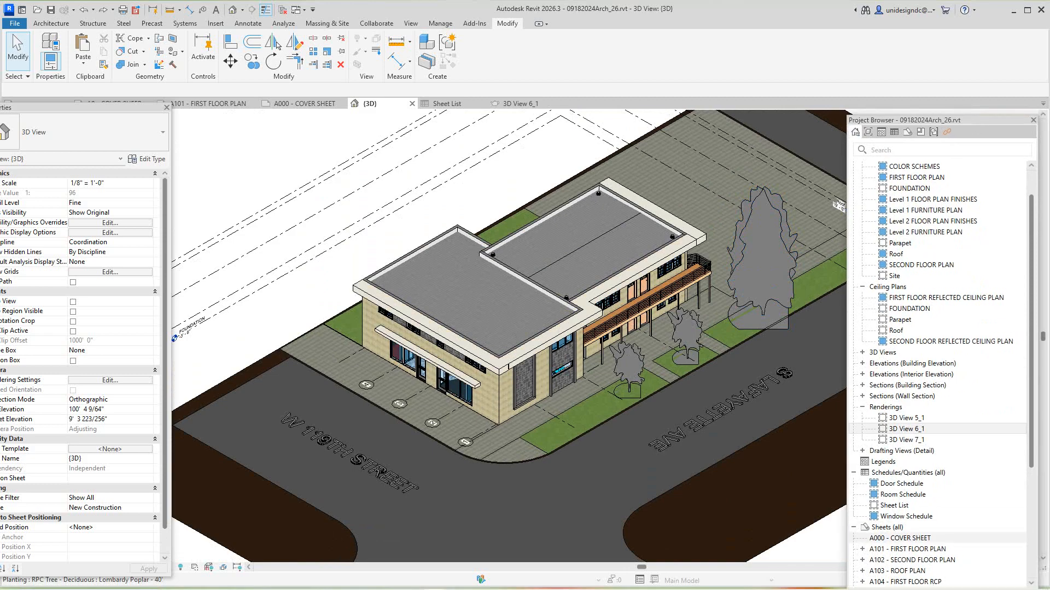
double_click(899, 538)
Examine the cover sheet's project title, title block and the image and text blocks outside its border.
scroll(544, 211, "up", 4)
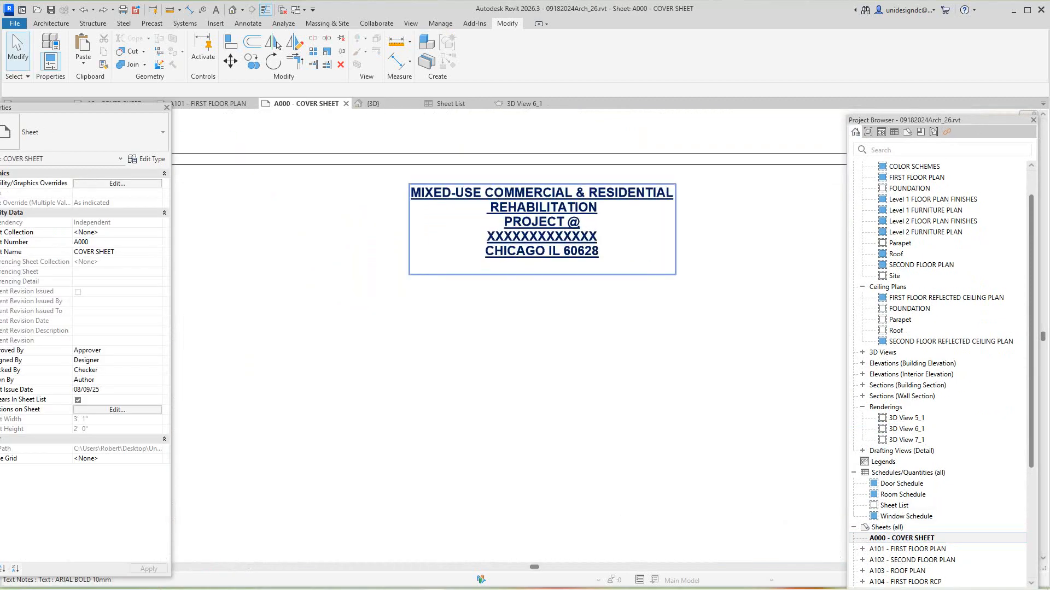
scroll(525, 219, "down", 5)
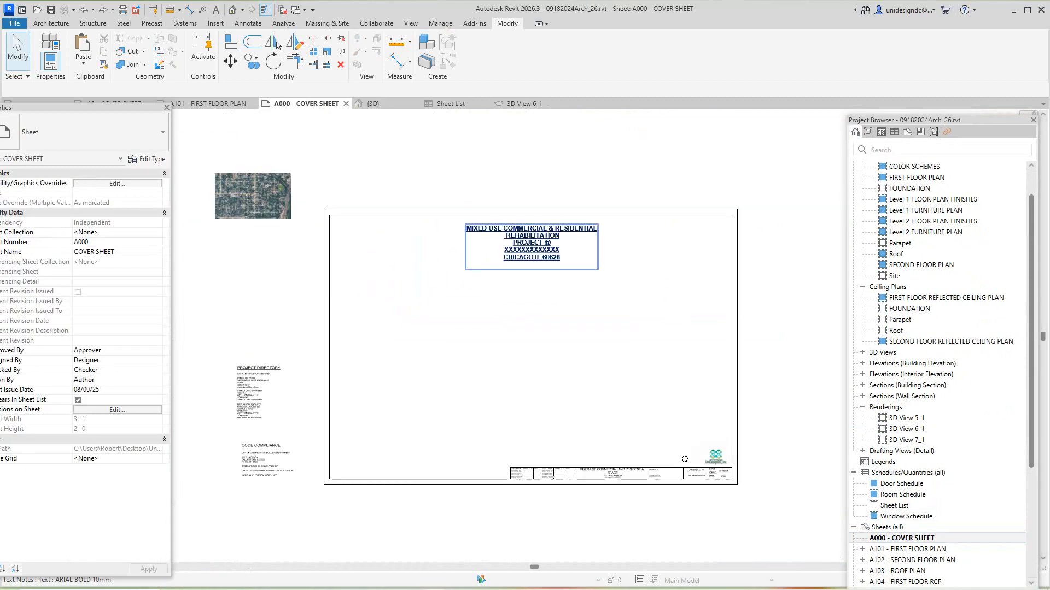
scroll(276, 356, "up", 2)
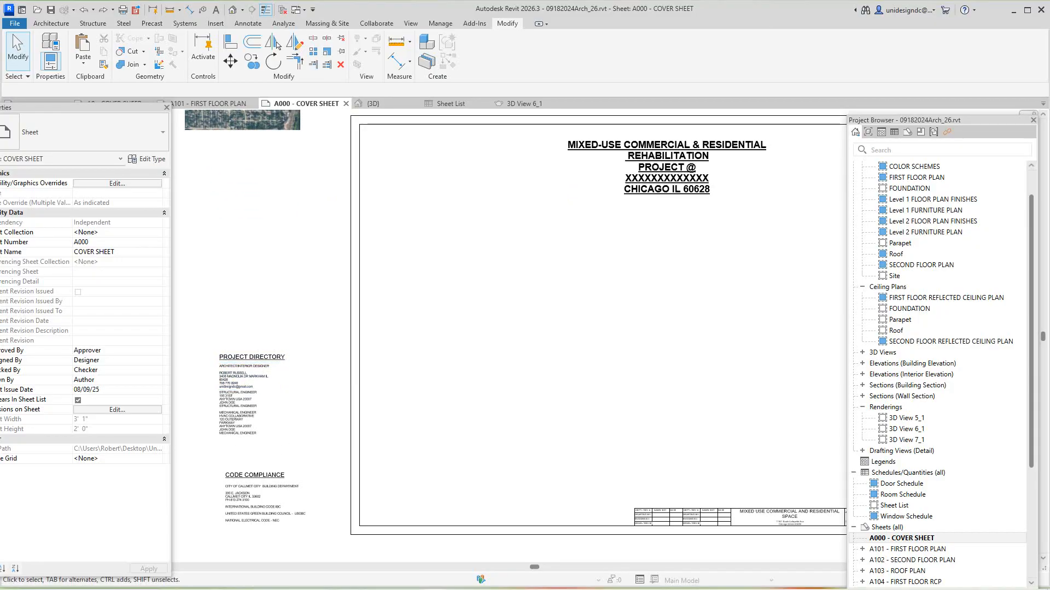
scroll(405, 328, "down", 2)
middle_click_drag(405, 328, 361, 336)
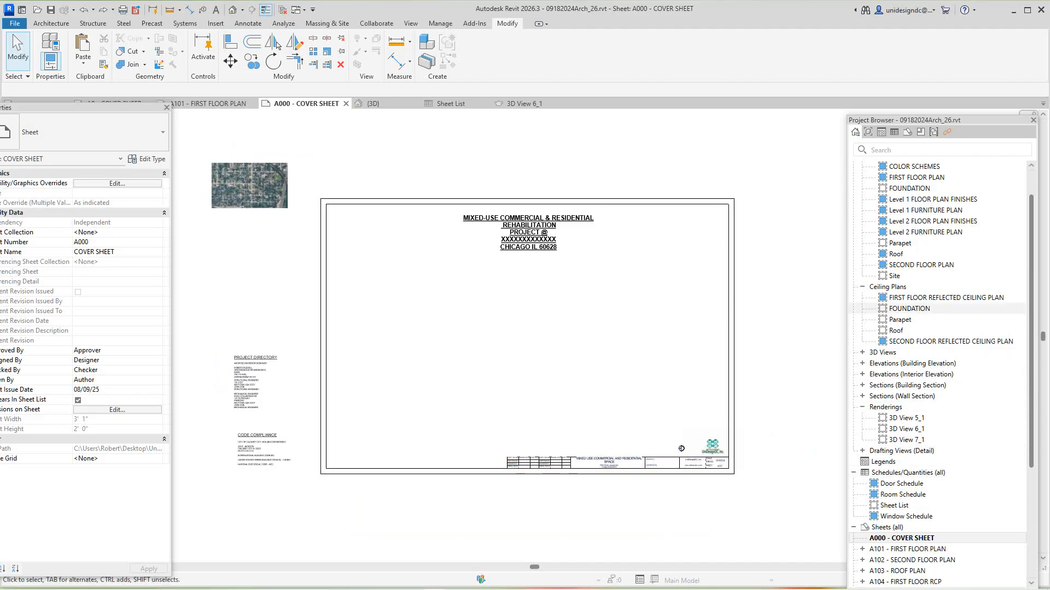
scroll(929, 394, "down", 2)
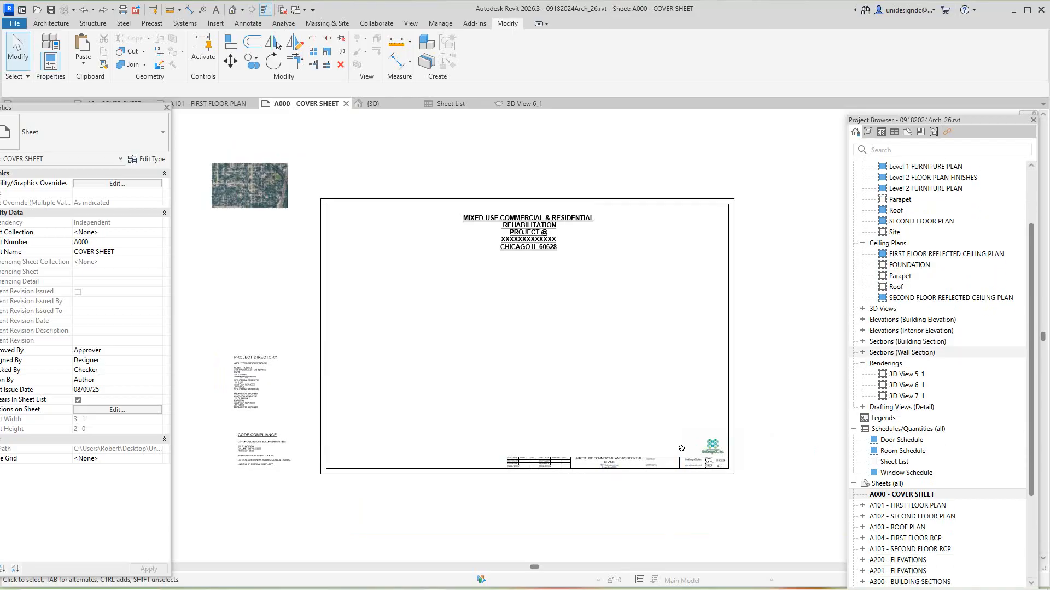
scroll(680, 449, "up", 4)
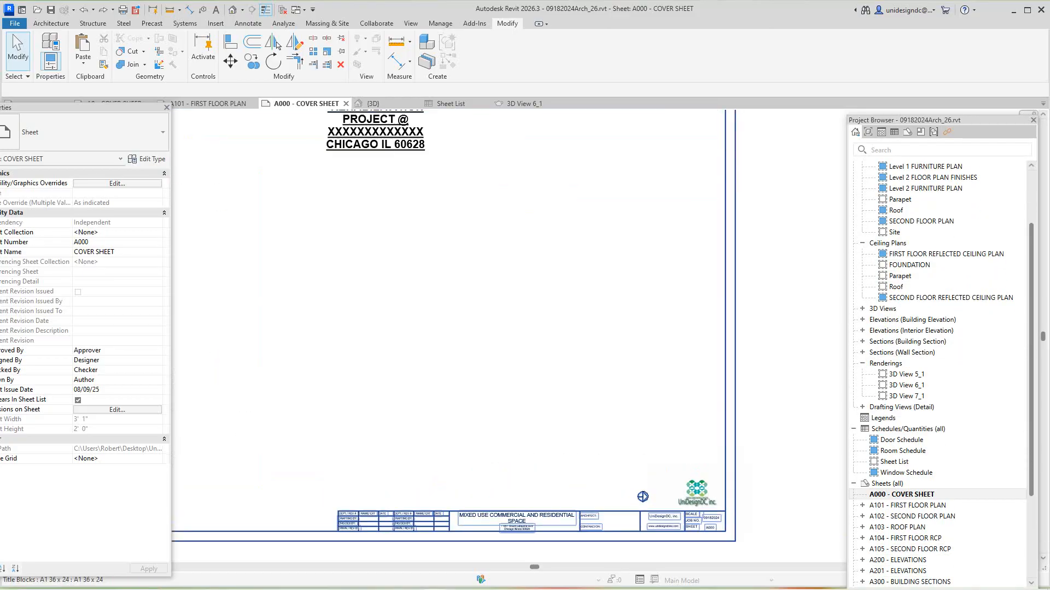
scroll(665, 469, "down", 2)
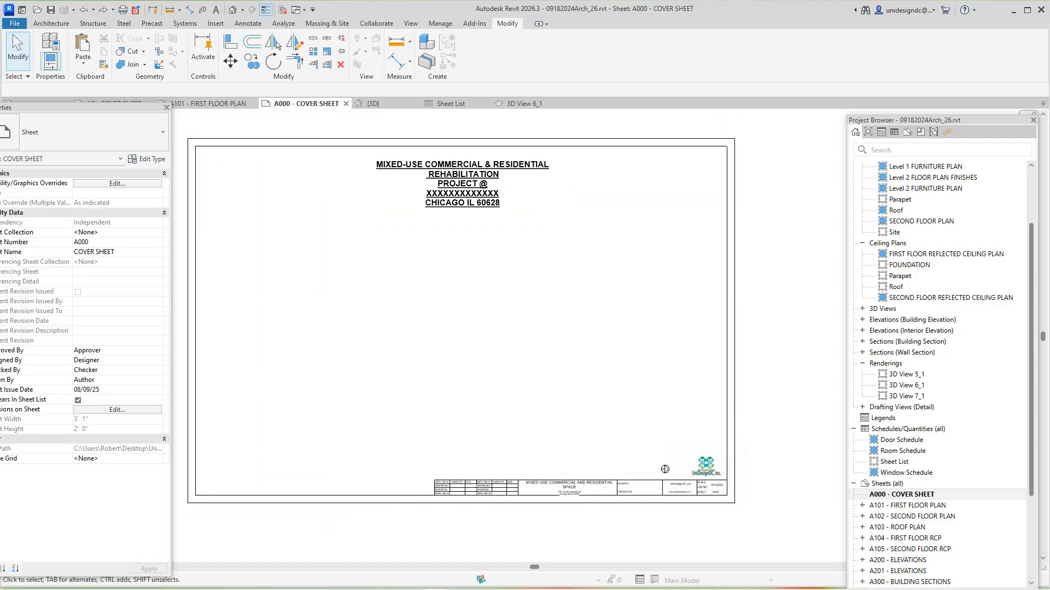
middle_click_drag(665, 469, 674, 474)
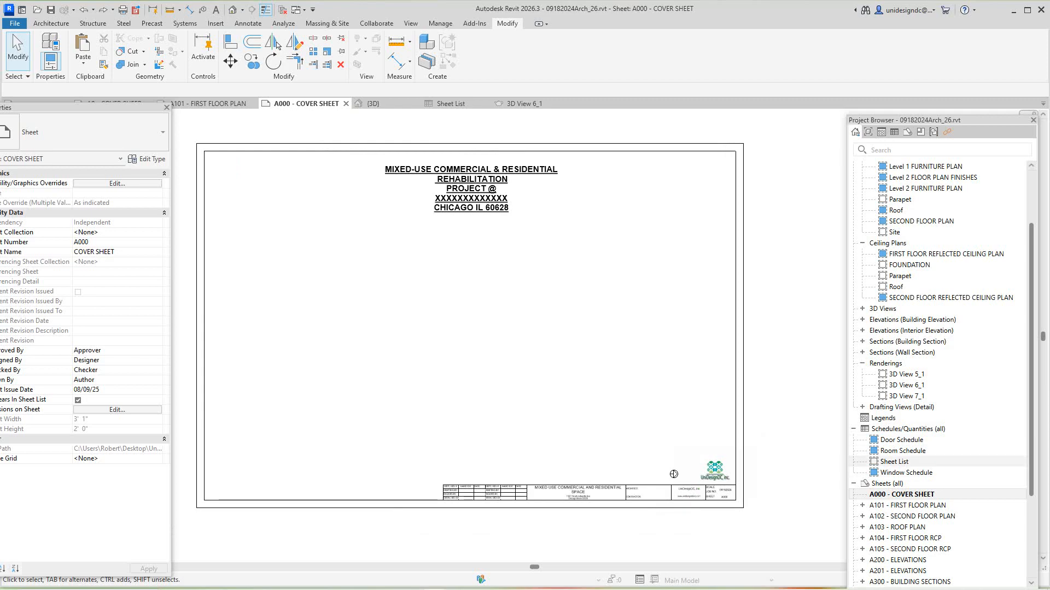
Place the Sheet List schedule on the cover sheet, beside the project title.
left_click(894, 462)
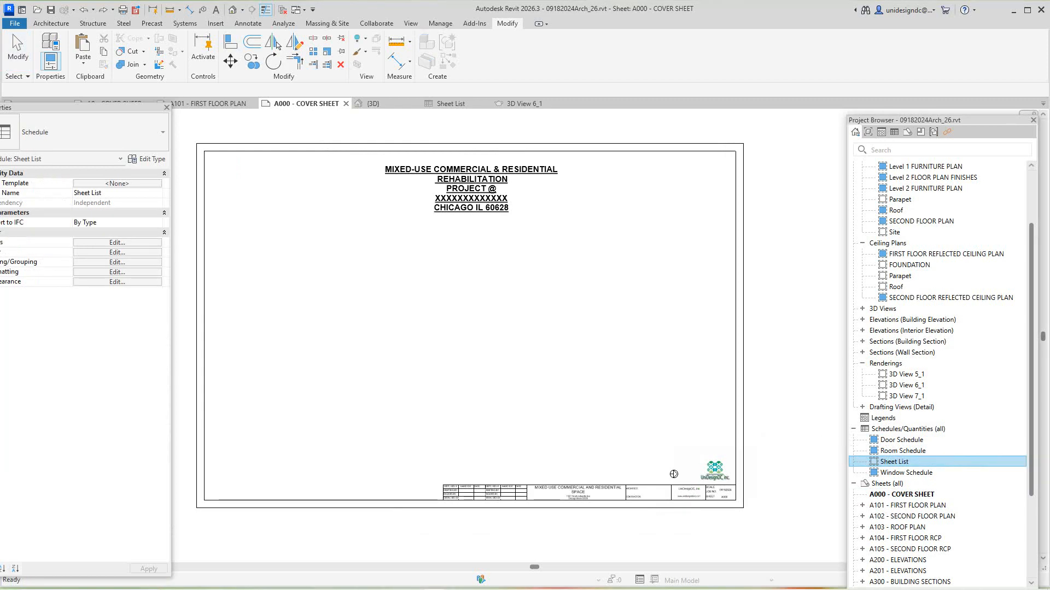
left_click_drag(894, 461, 587, 169)
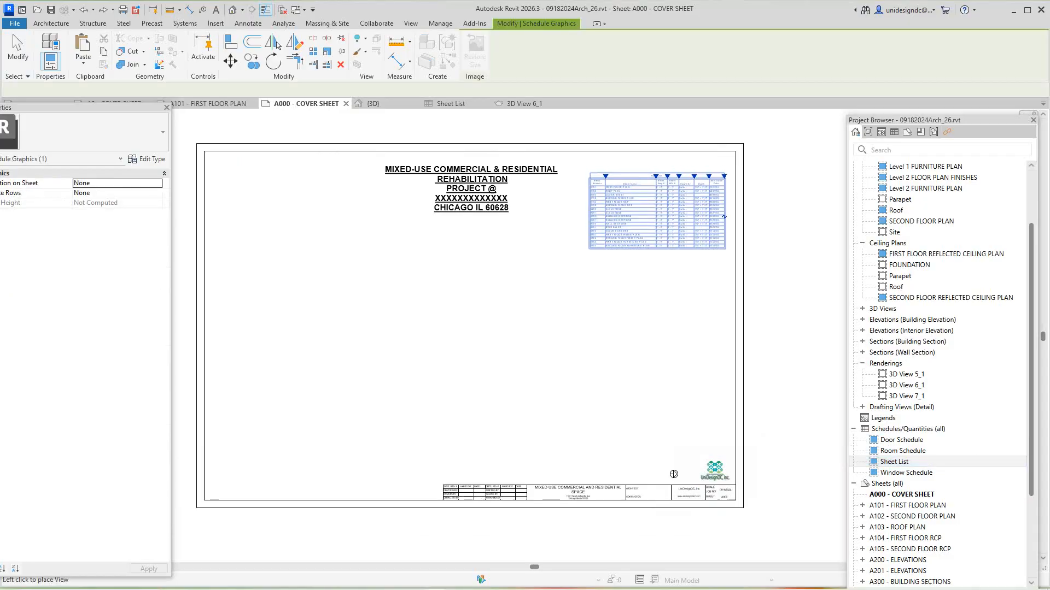
scroll(611, 199, "up", 3)
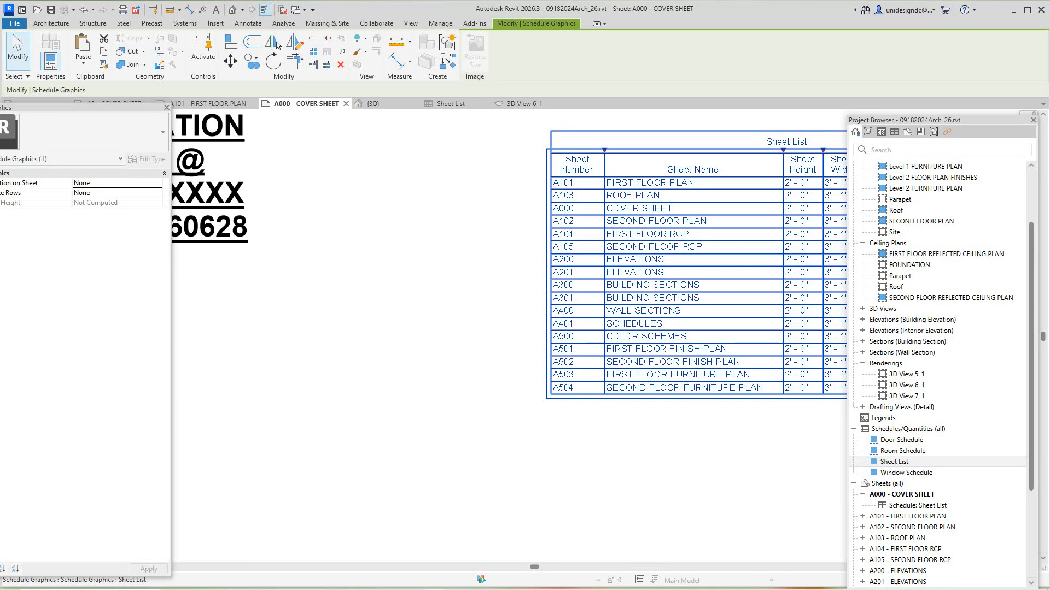
middle_click_drag(612, 199, 514, 206)
scroll(527, 256, "down", 2)
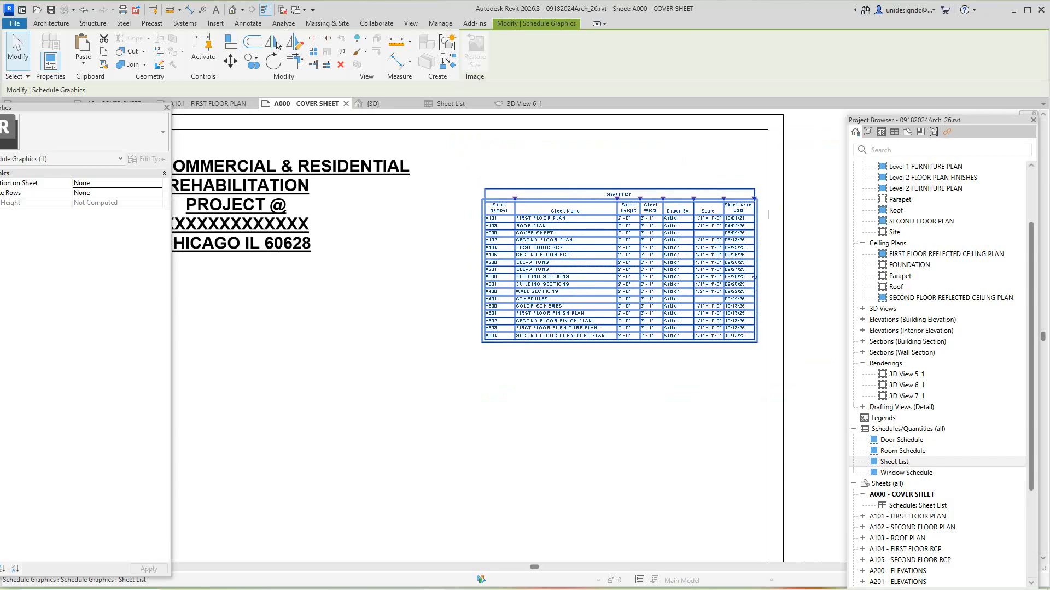
key("Escape")
Open the Sheet List schedule and remove the Drawn By field from its scheduled fields.
left_click(618, 266)
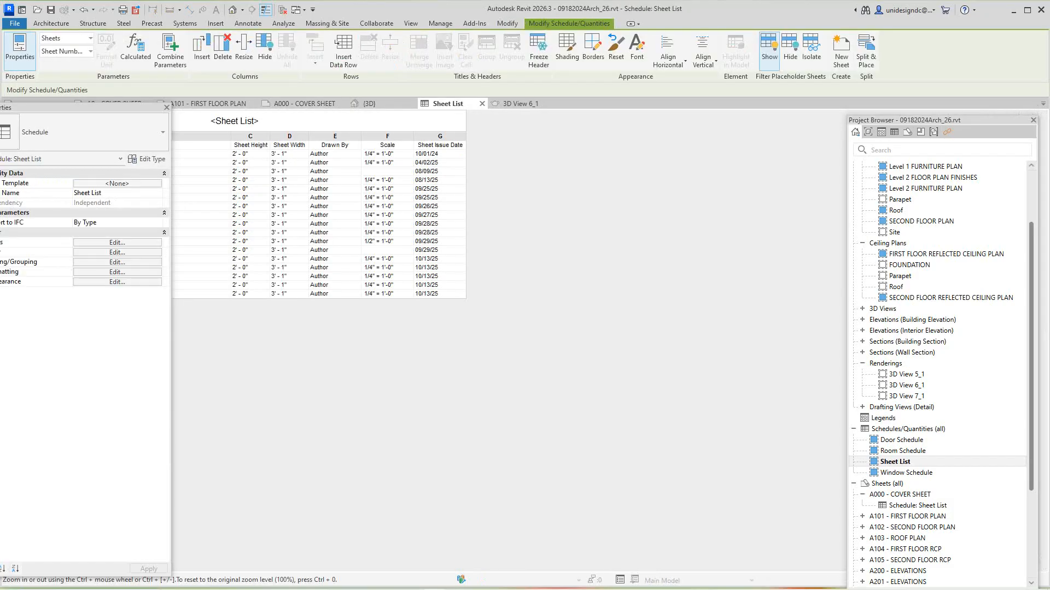
left_click_drag(133, 108, 732, 104)
left_click(715, 238)
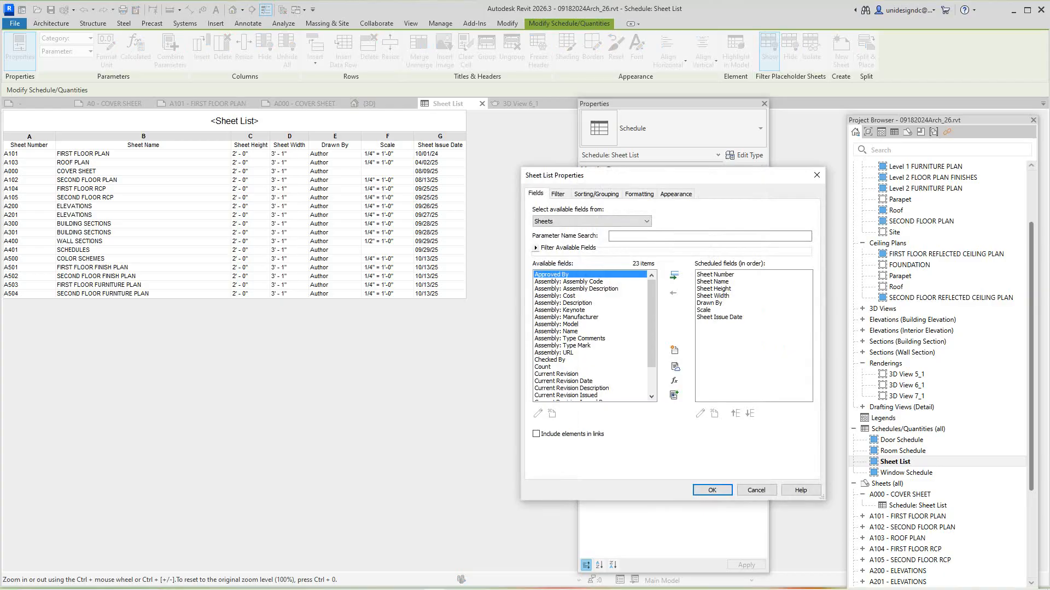
left_click(711, 303)
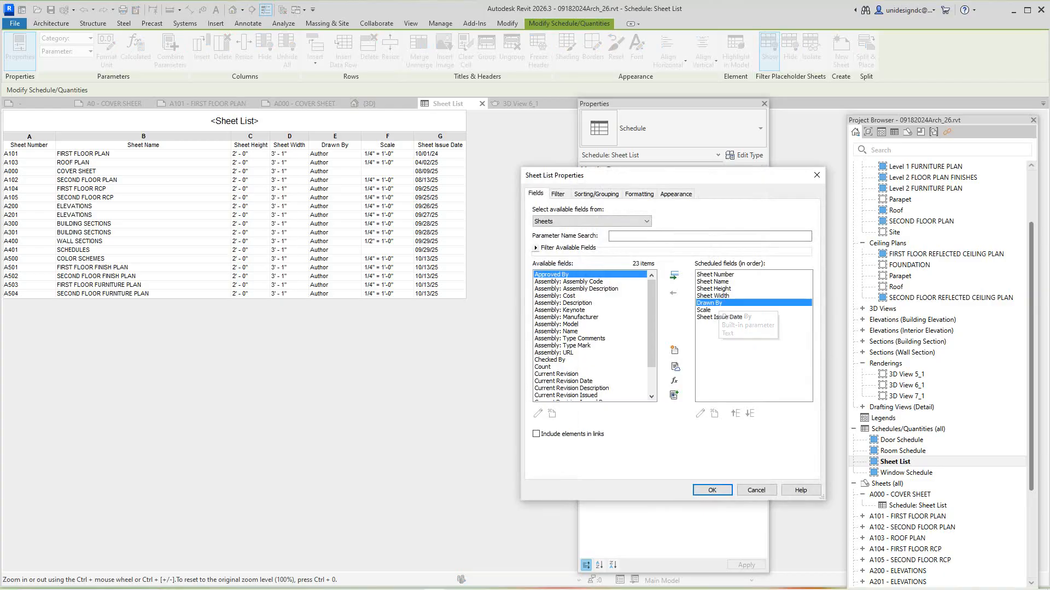
left_click(675, 291)
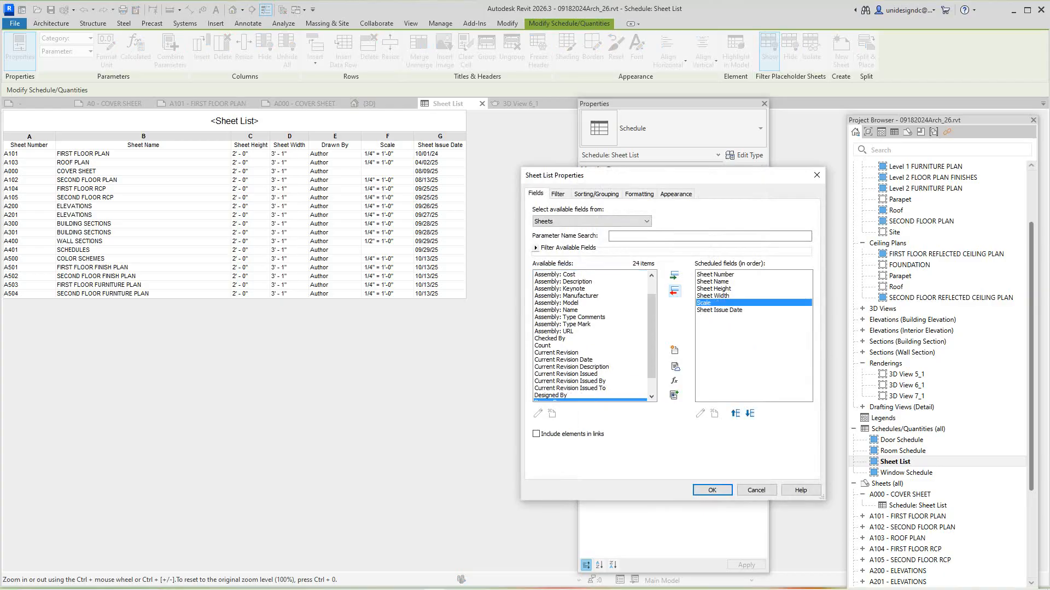
key("Return")
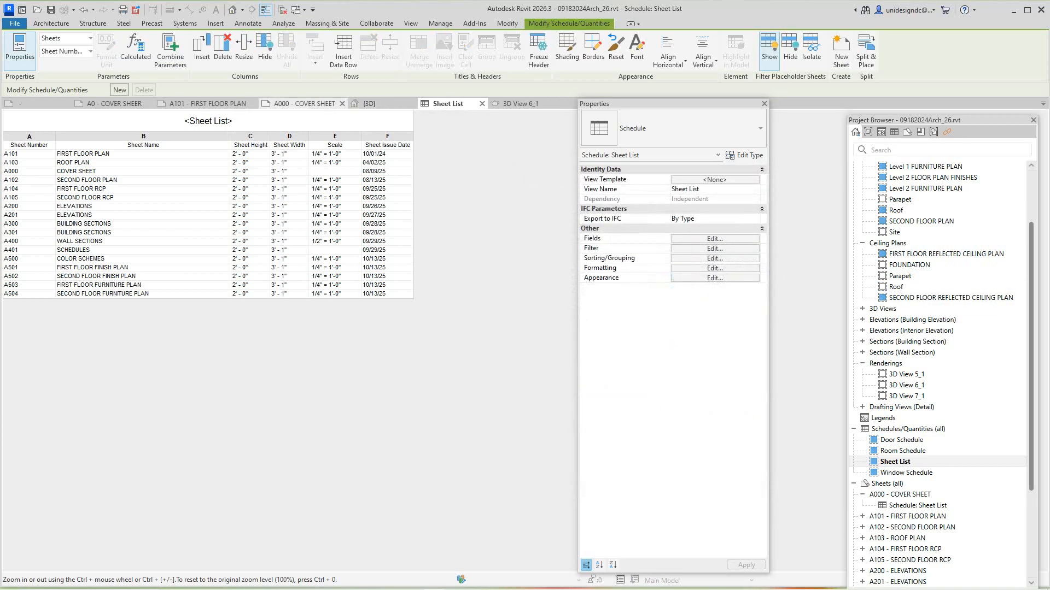
Return to the A000 cover sheet and examine the placed sheet list, the title and the content outside the border.
left_click(303, 103)
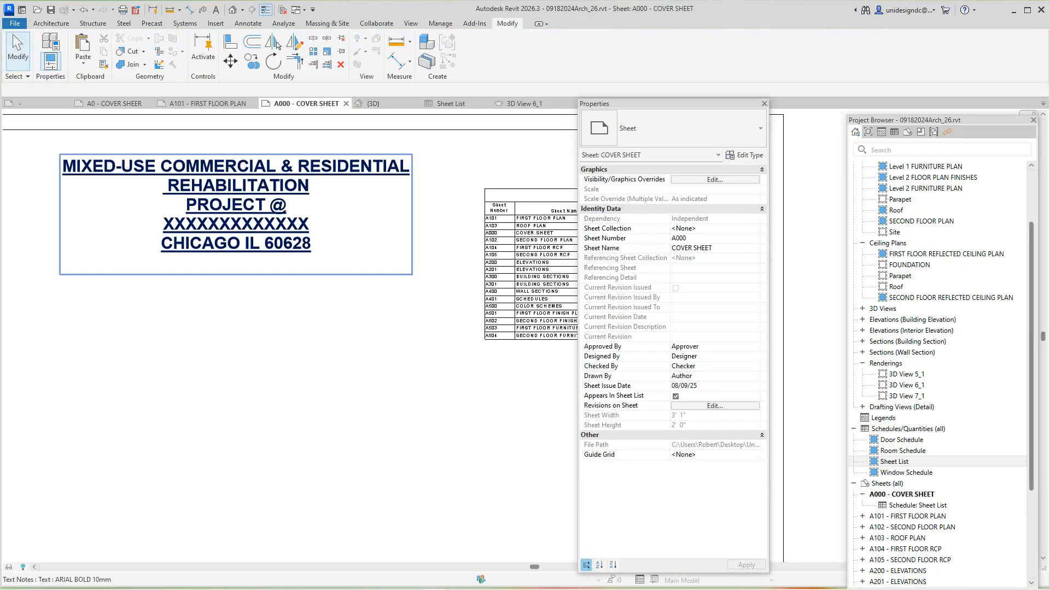
scroll(192, 263, "down", 2)
scroll(450, 251, "up", 3)
scroll(431, 250, "down", 4)
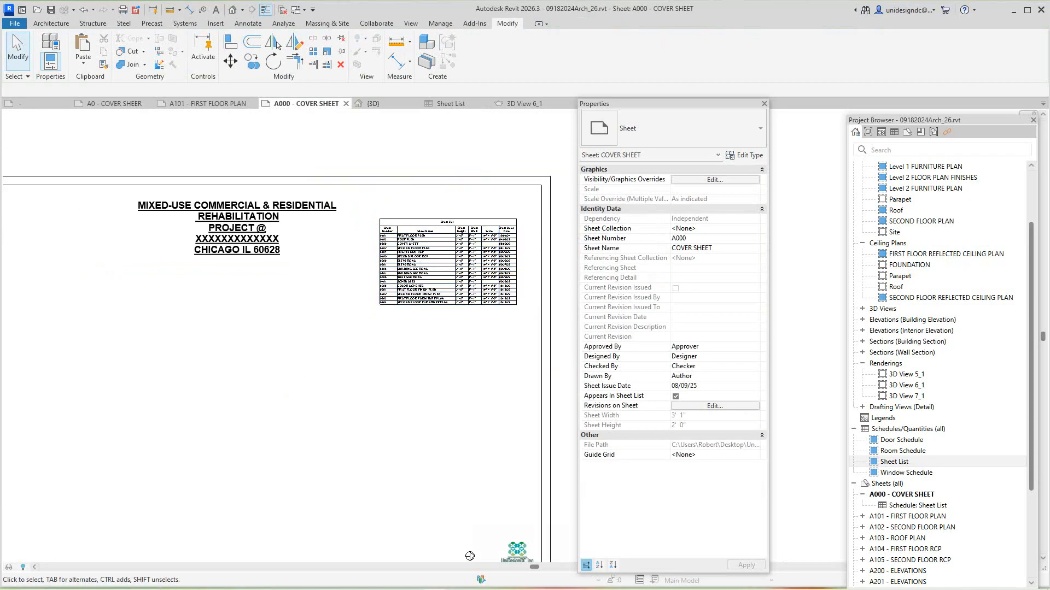
scroll(425, 130, "down", 3)
left_click_drag(631, 105, 704, 175)
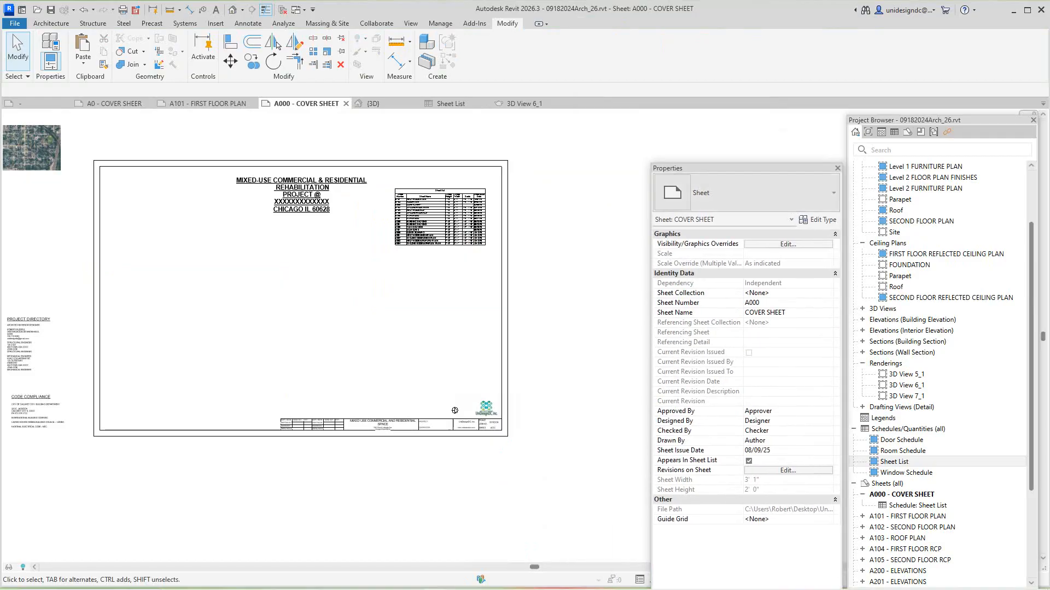
middle_click_drag(531, 190, 603, 197)
scroll(602, 198, "down", 1)
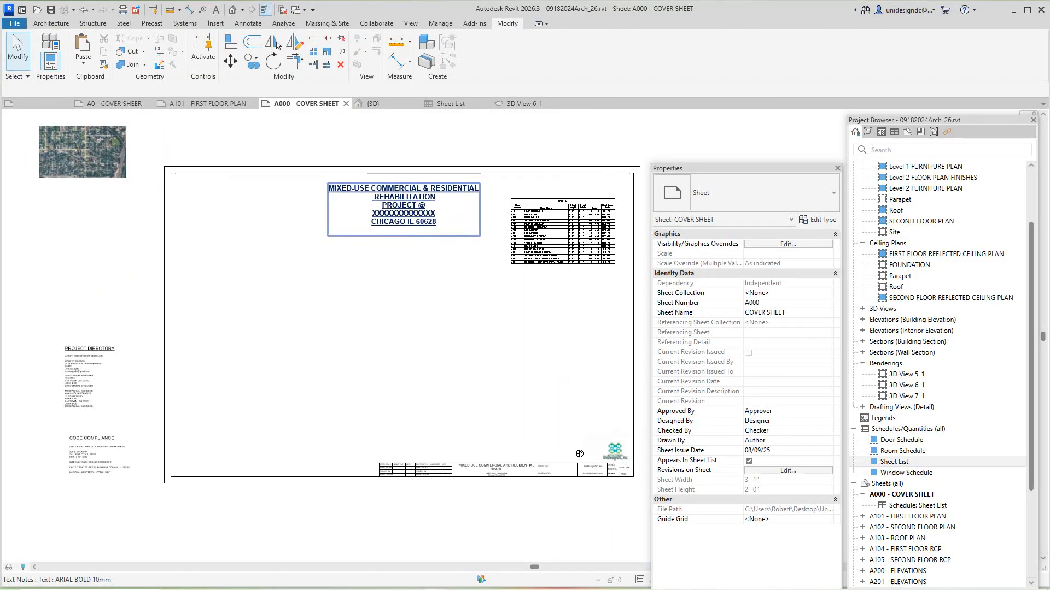
scroll(389, 191, "up", 5)
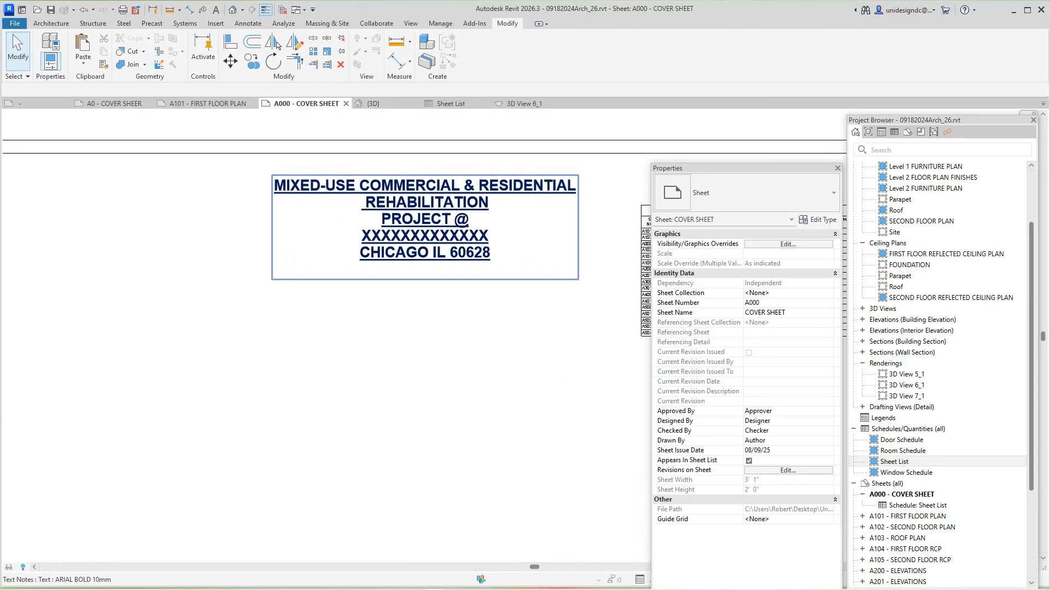
scroll(390, 191, "down", 2)
middle_click_drag(389, 191, 486, 249)
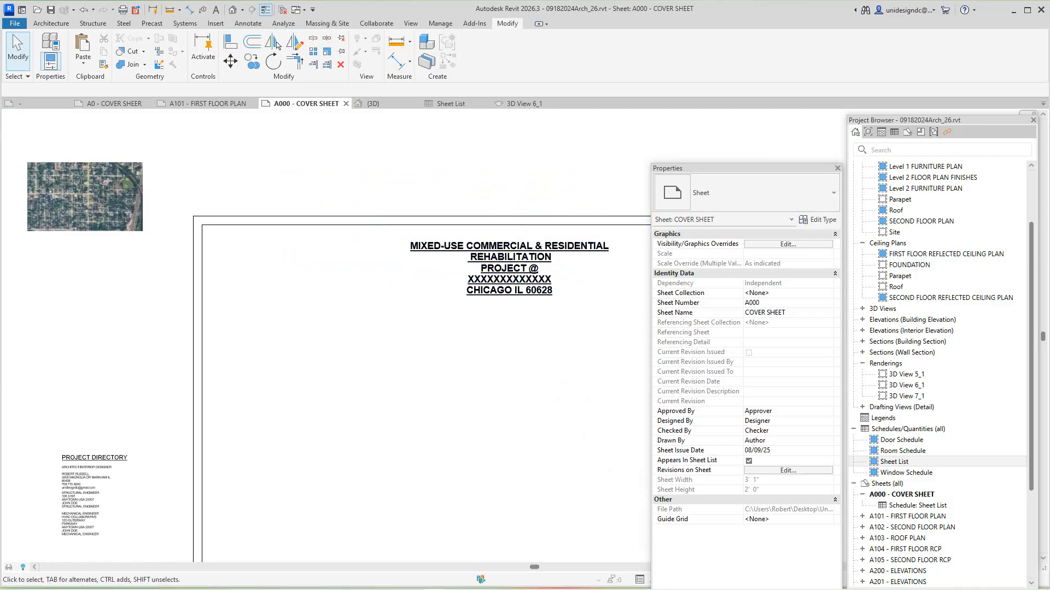
scroll(108, 415, "down", 1)
middle_click_drag(108, 415, 69, 388)
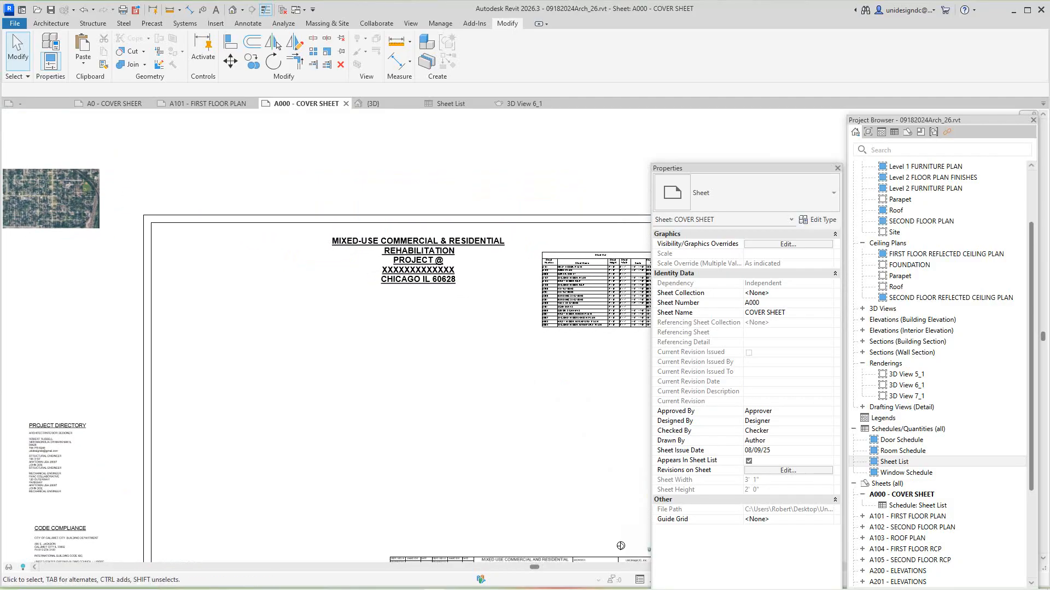
middle_click_drag(620, 545, 615, 554)
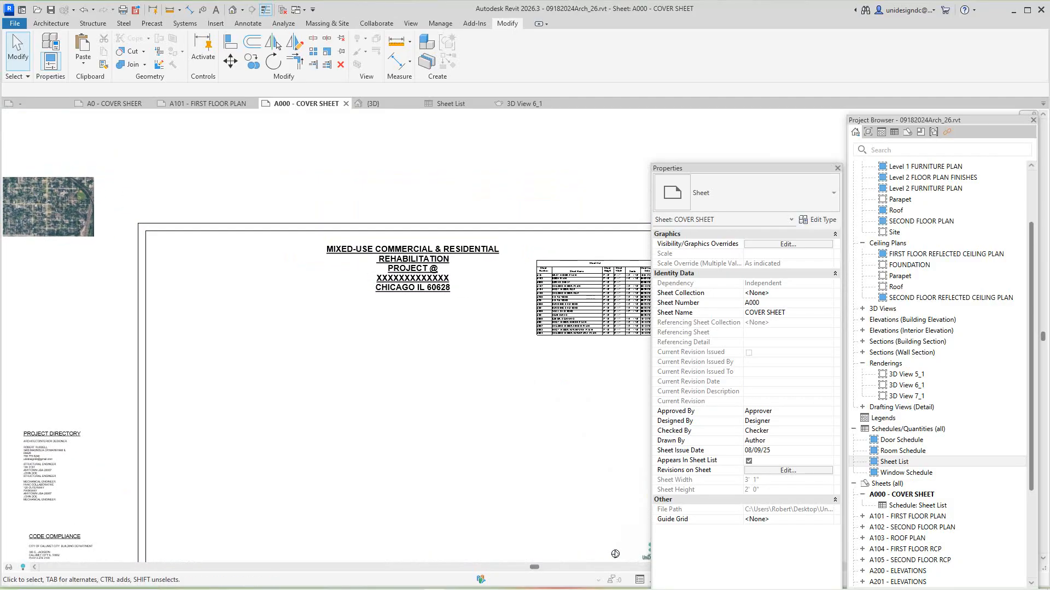
Add a text note reading "XXXX" in 1/8" Arial to the left of the cover sheet's project title and select it.
left_click(247, 23)
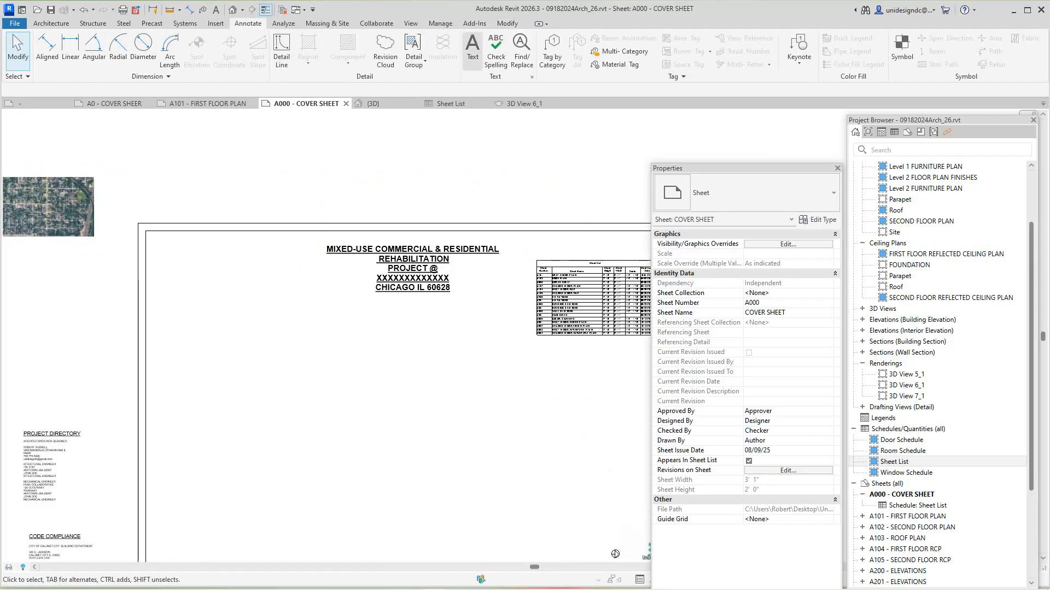
left_click(472, 49)
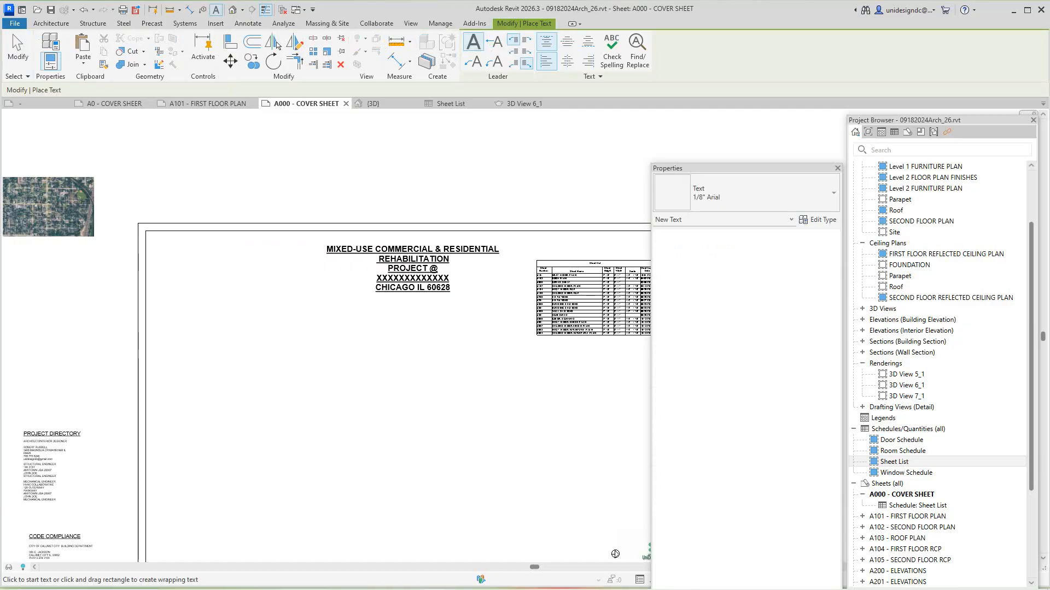
left_click(222, 267)
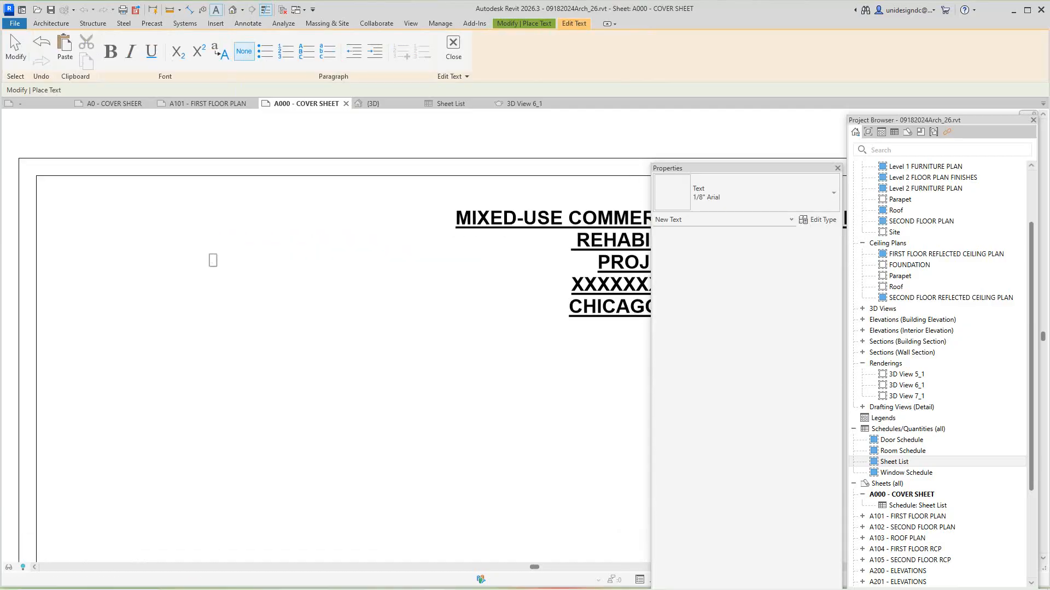
key("Escape")
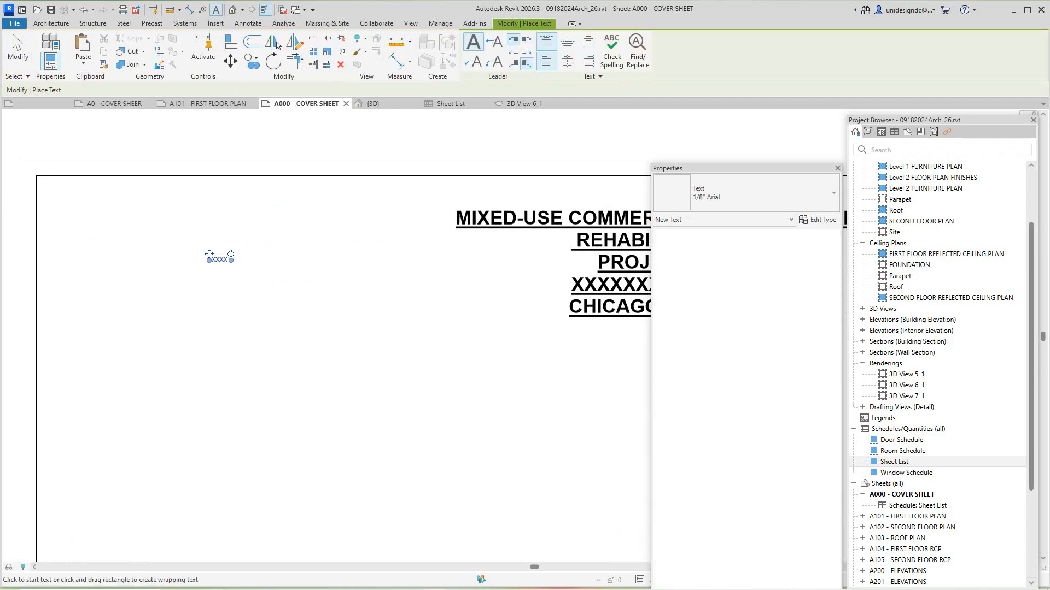
right_click(302, 261)
left_click(323, 267)
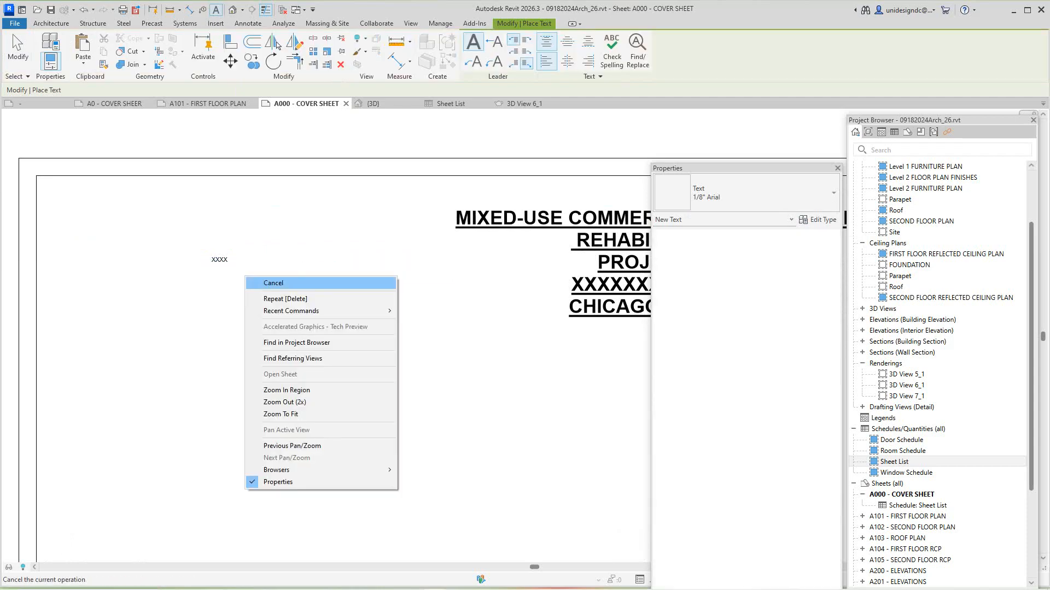
right_click(245, 275)
left_click(274, 282)
left_click(219, 259)
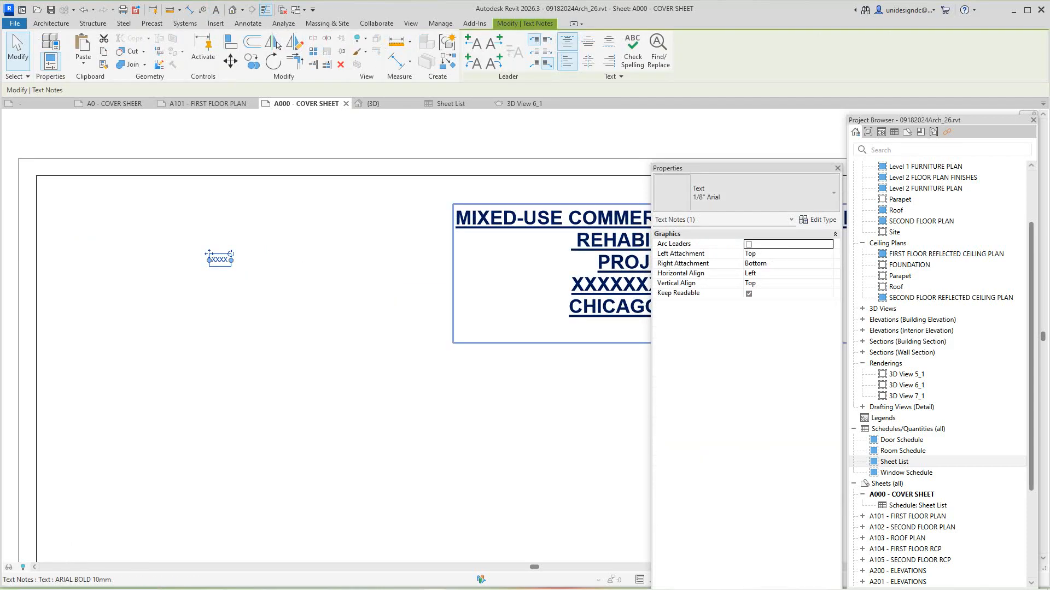
Examine the type properties of the "XXXX" note and the text types available, then close them without changes.
left_click(819, 220)
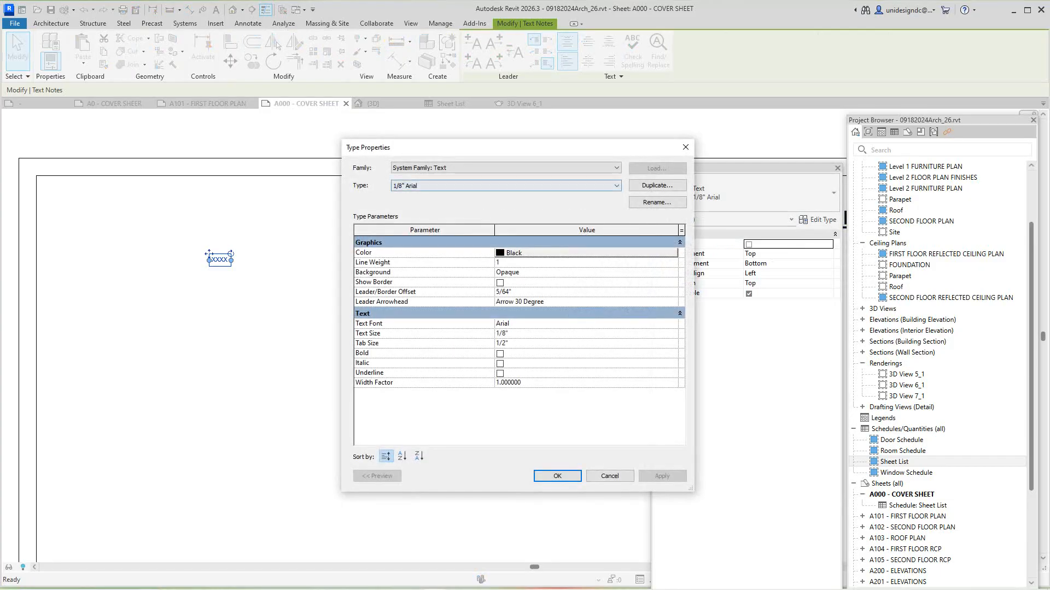
left_click(506, 185)
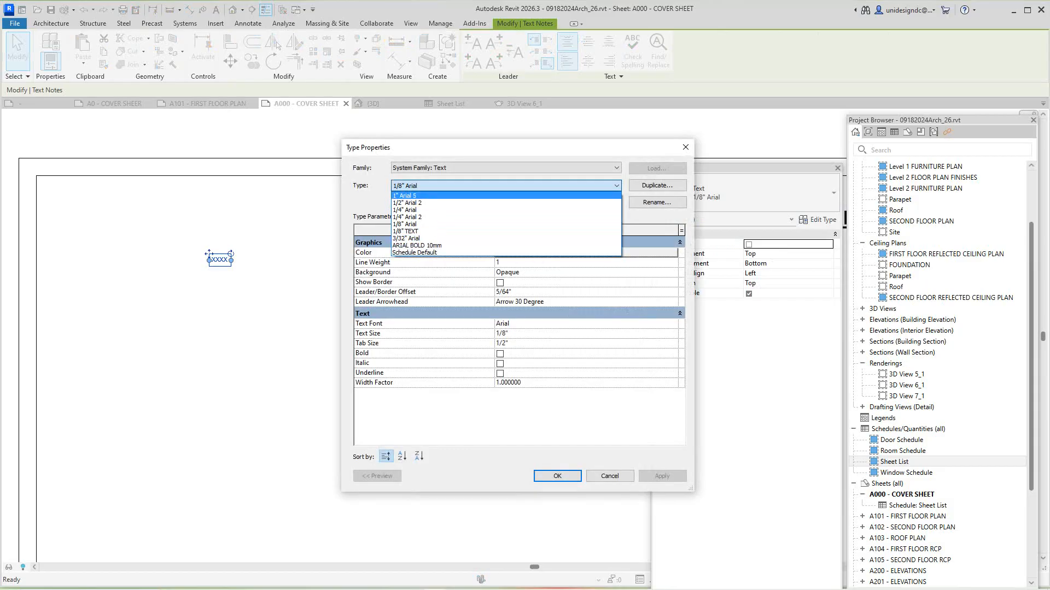
left_click(404, 195)
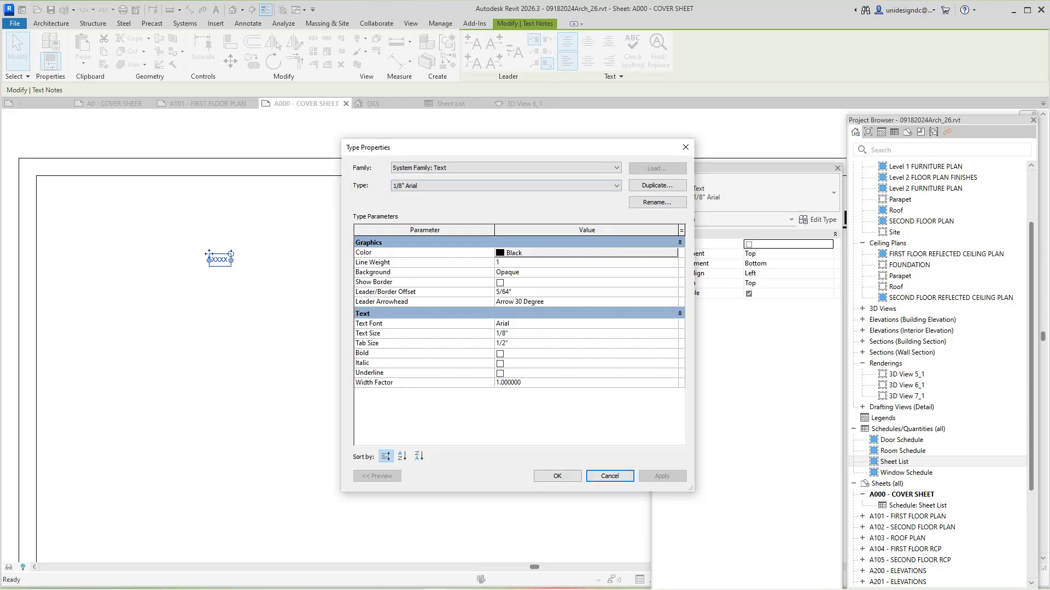
left_click(609, 476)
Select the project title text and examine its type properties, leaving them unchanged.
scroll(328, 319, "down", 3)
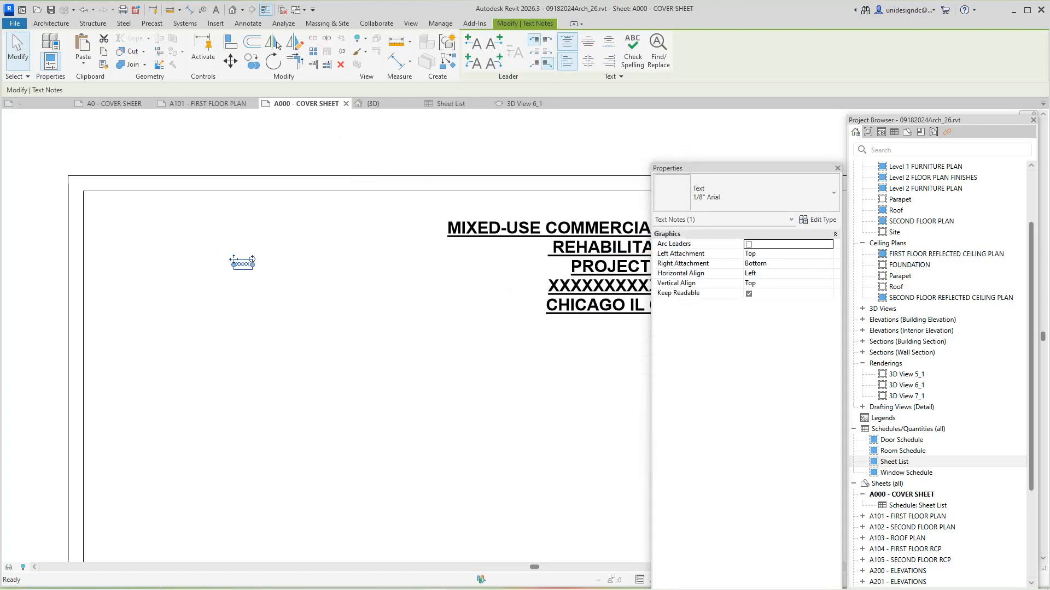
middle_click_drag(257, 331, 224, 340)
right_click(371, 179)
left_click(400, 187)
left_click(498, 283)
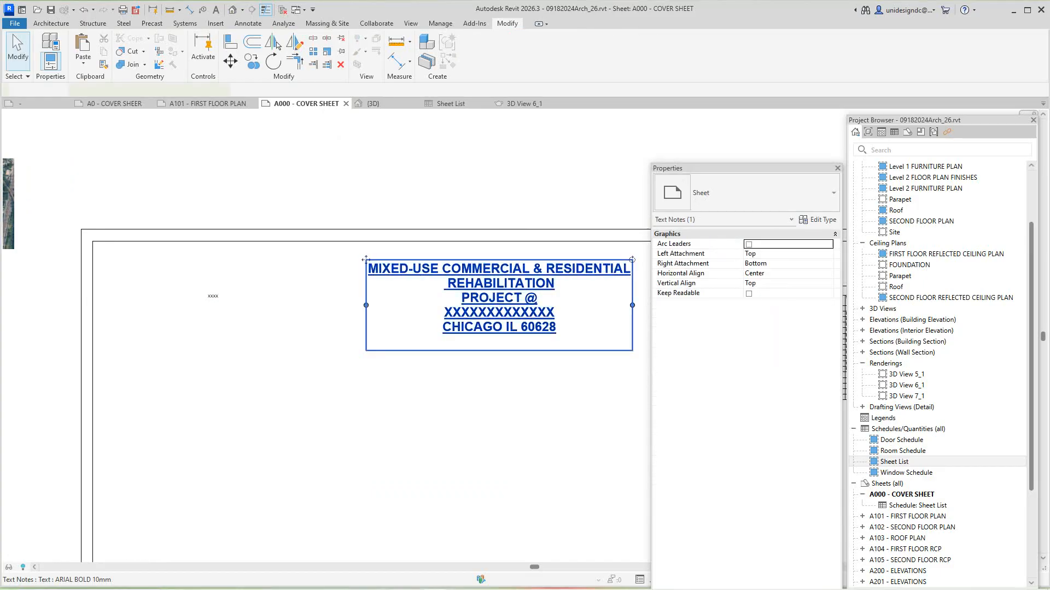
left_click(818, 219)
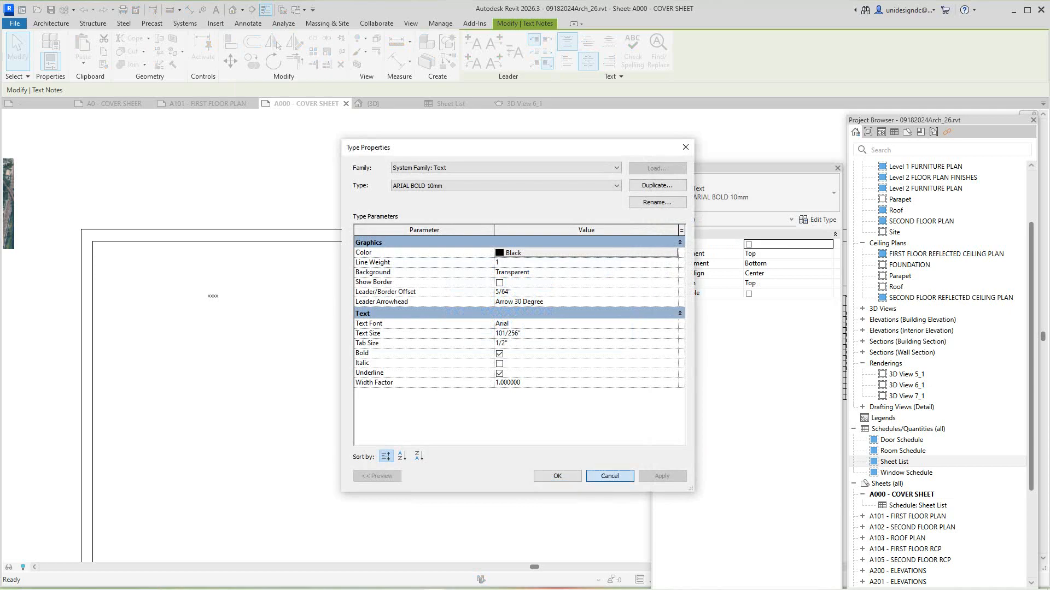
left_click(609, 476)
key("Escape")
Delete the "XXXX" text note beside the project title.
scroll(465, 356, "down", 3)
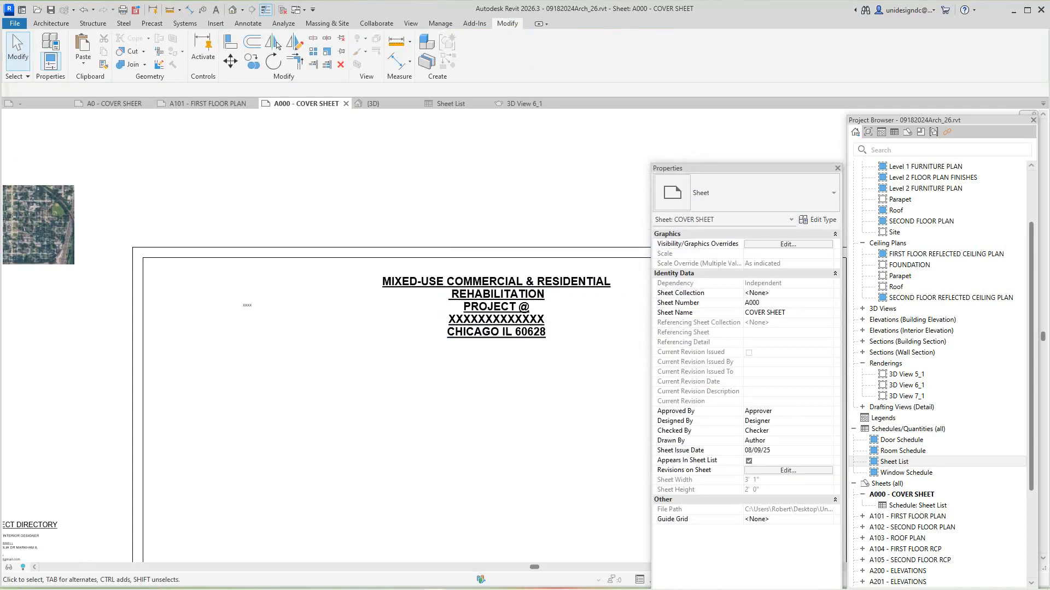
scroll(240, 286, "up", 2)
left_click(291, 284)
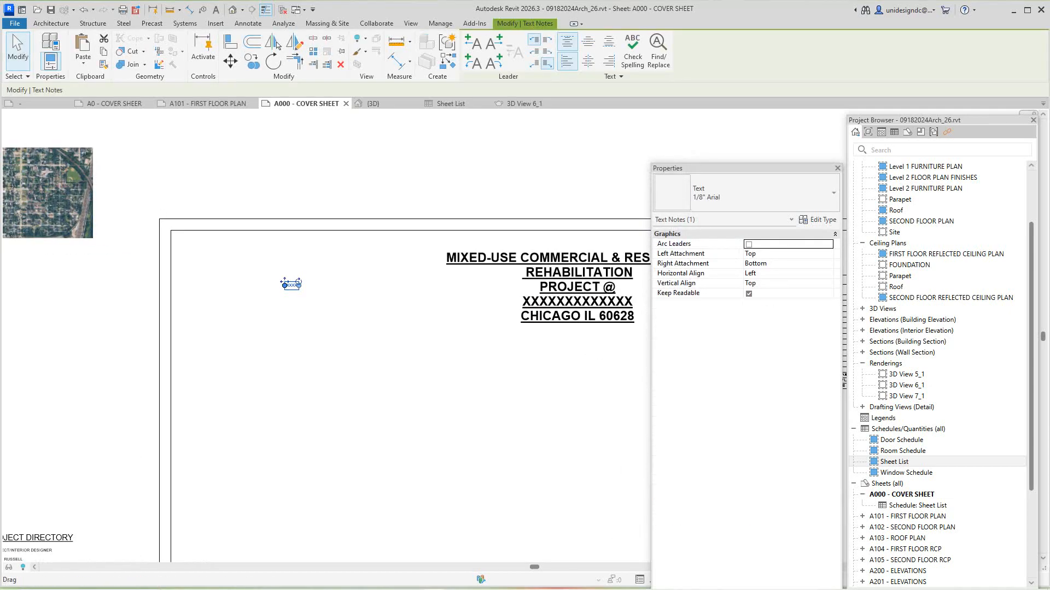
key("Escape")
scroll(455, 438, "down", 4)
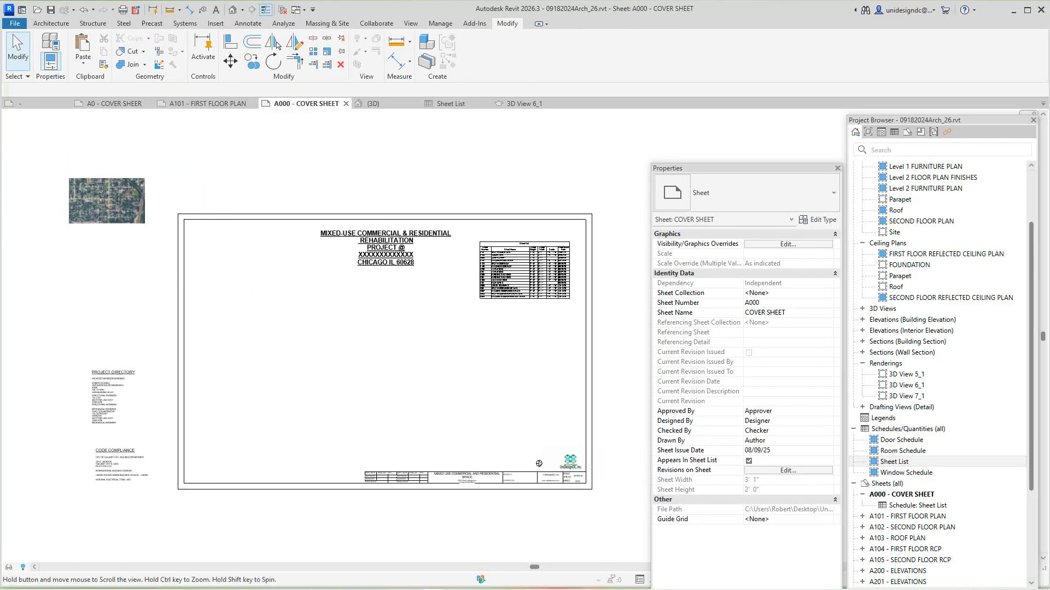
Open the 3D View 6_1 rendering and move the Properties palette clear of the image.
scroll(455, 437, "up", 3)
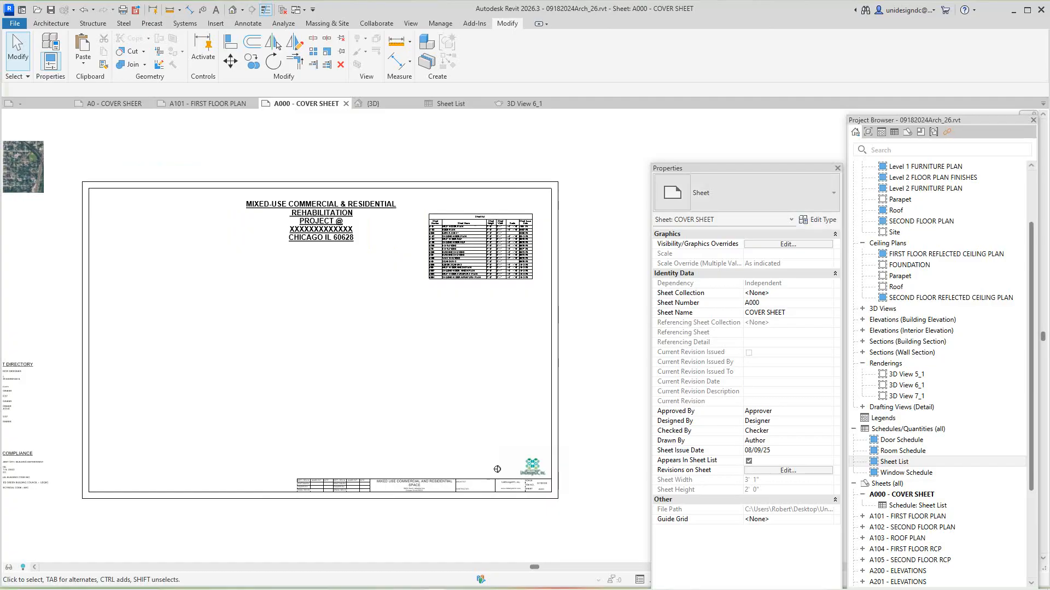
left_click_drag(752, 164, 752, 144)
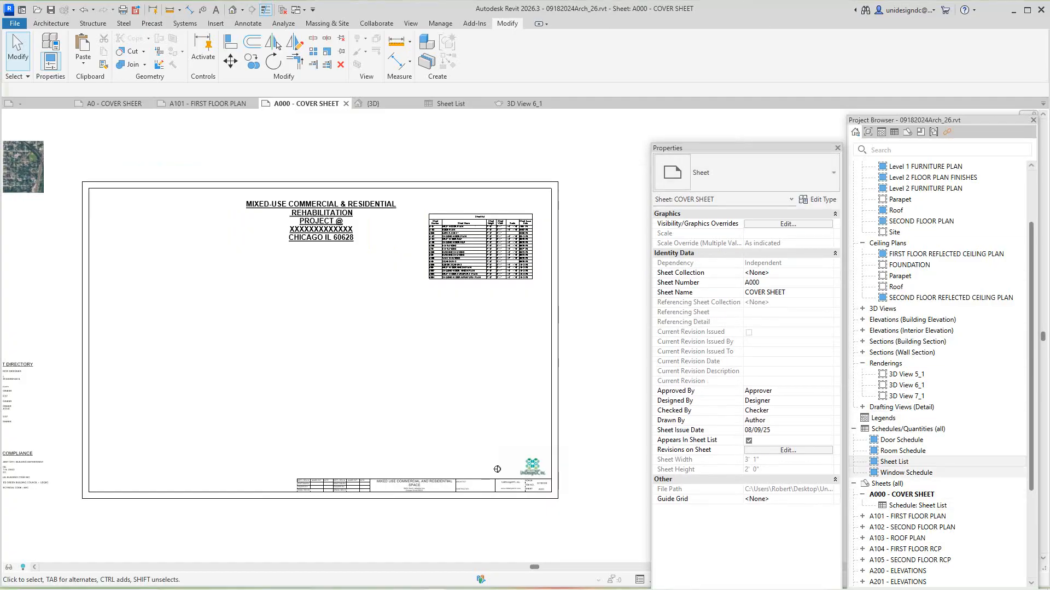
scroll(930, 443, "down", 1)
scroll(929, 440, "down", 4)
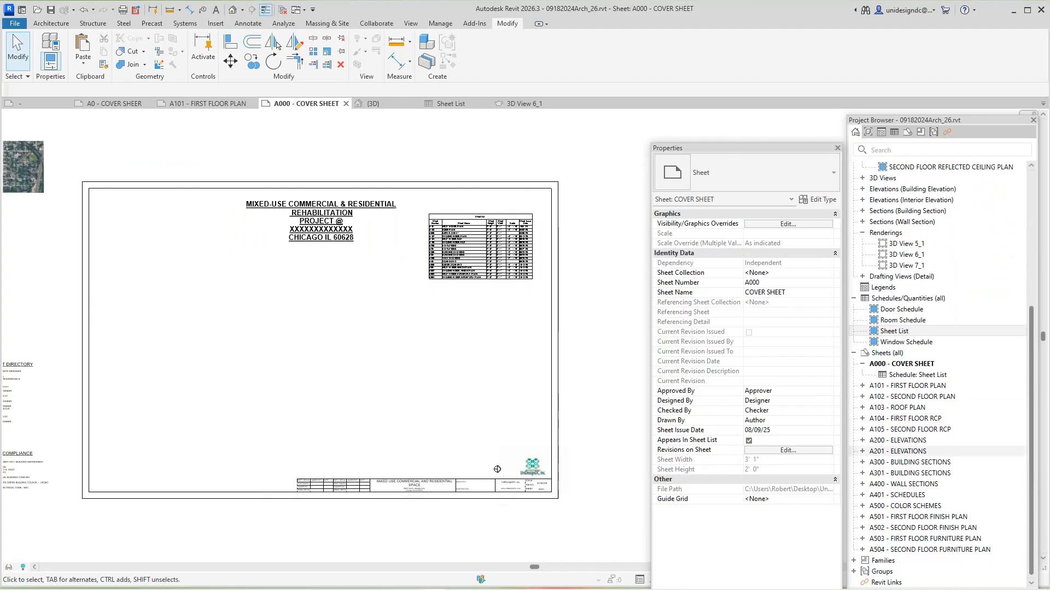
scroll(929, 440, "up", 2)
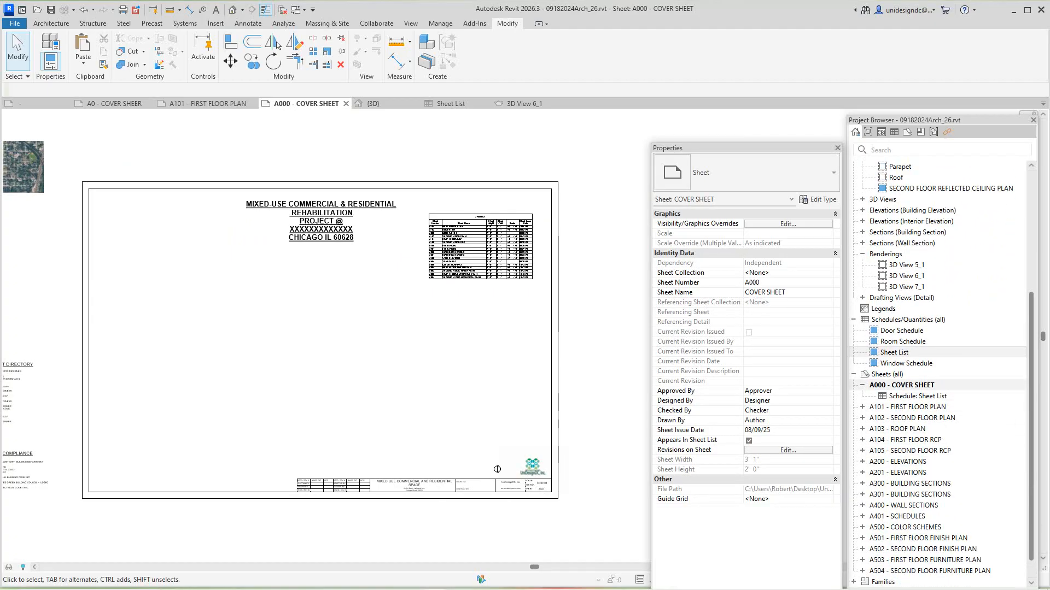
double_click(901, 385)
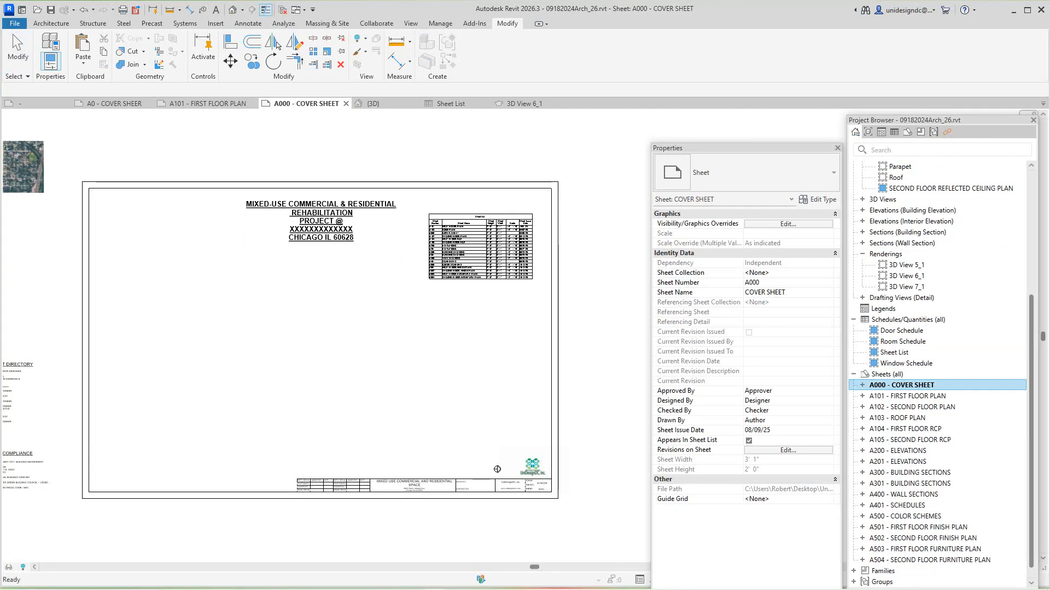
scroll(929, 330, "up", 2)
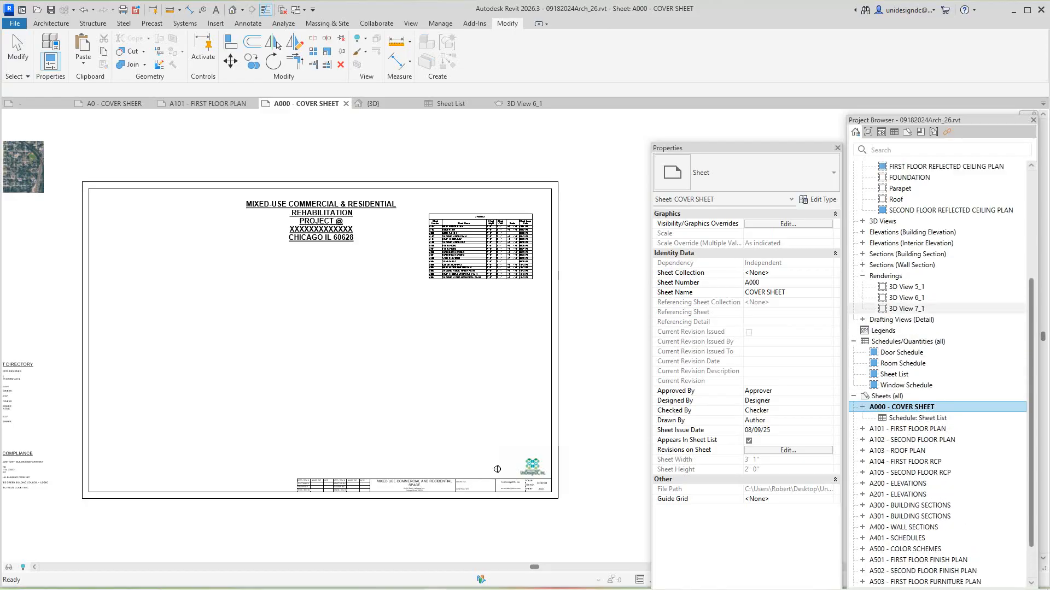
double_click(906, 298)
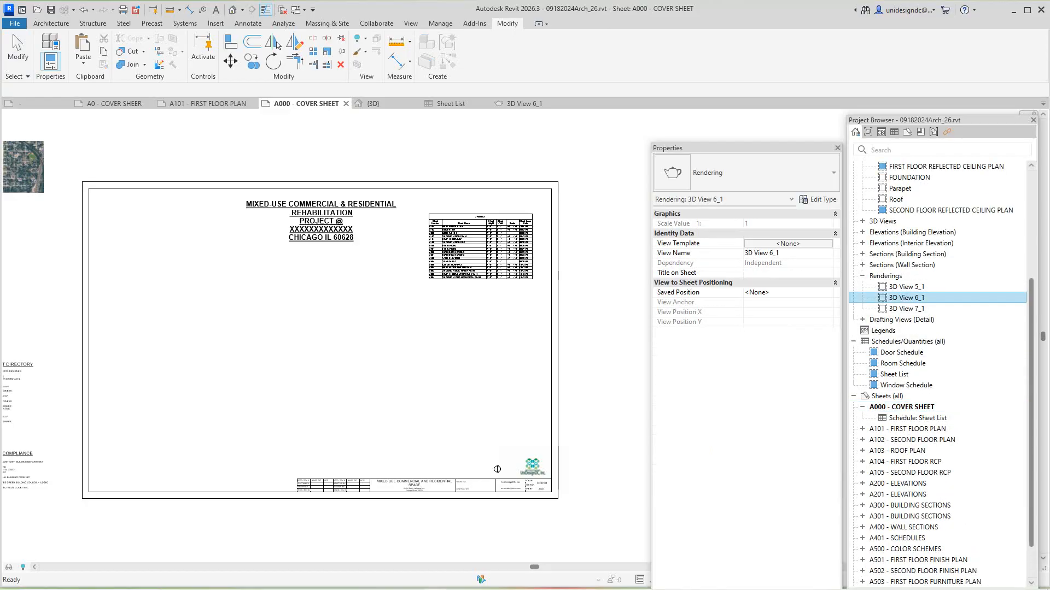
scroll(522, 383, "up", 5)
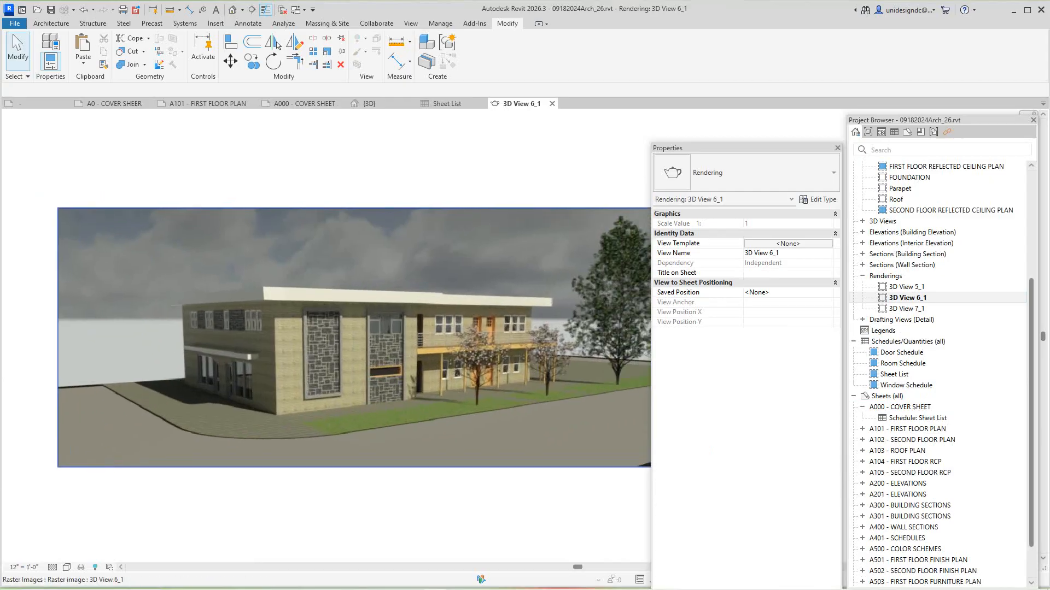
left_click_drag(747, 148, 140, 130)
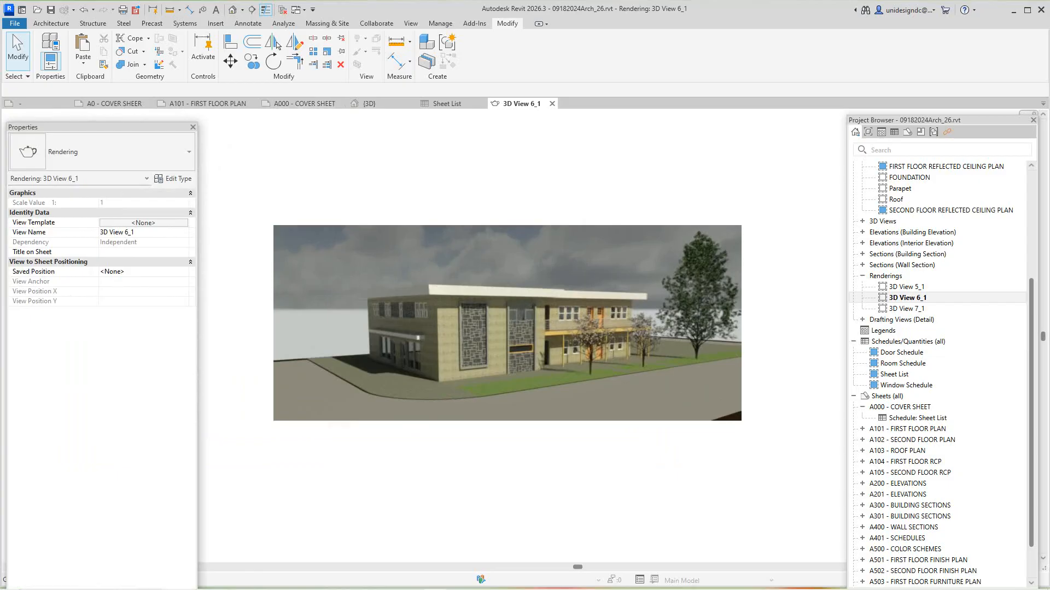
Return to the A000 cover sheet and place the 3D View 6_1 rendering on it, centred beneath the project title.
left_click(304, 104)
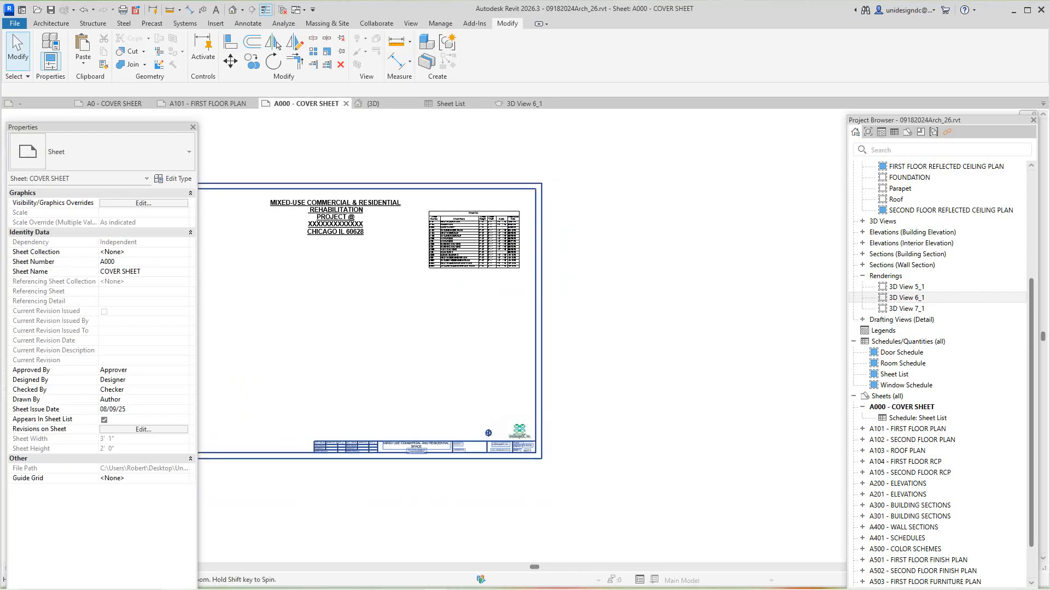
middle_click_drag(622, 434, 627, 432)
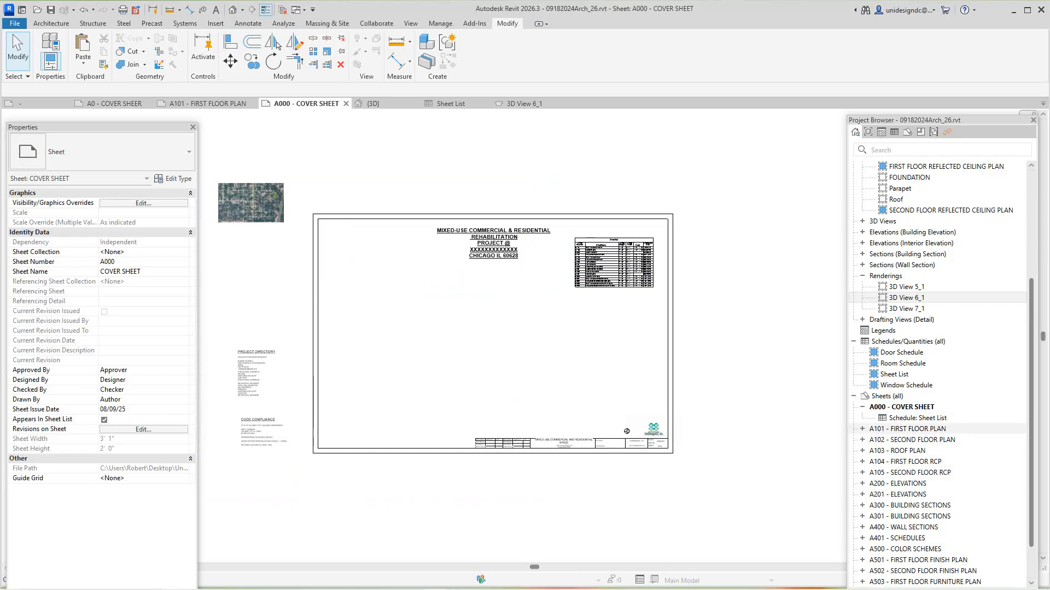
left_click(906, 298)
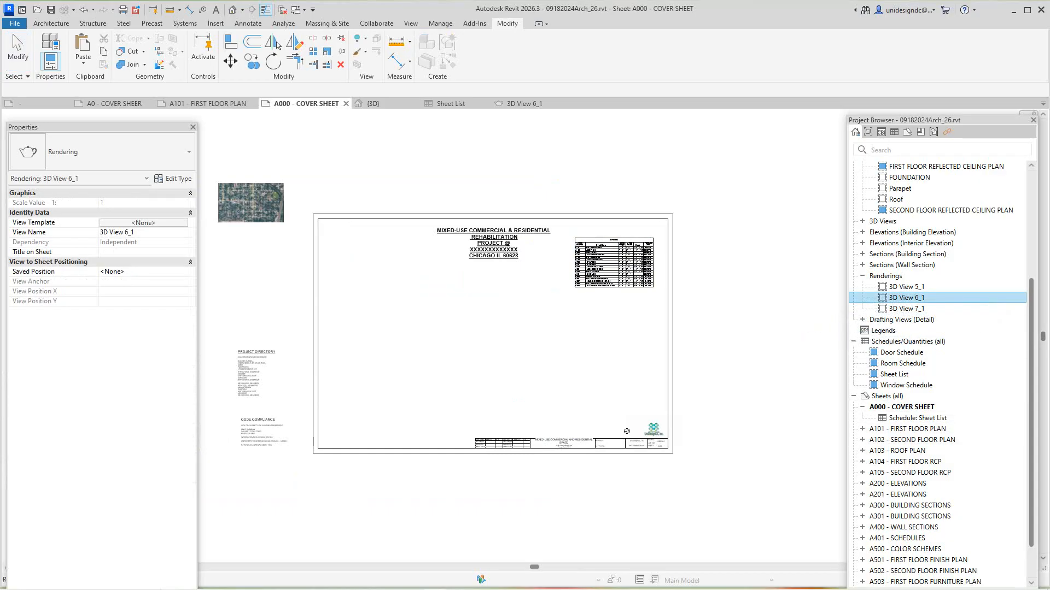
left_click_drag(906, 297, 494, 295)
scroll(493, 294, "up", 1)
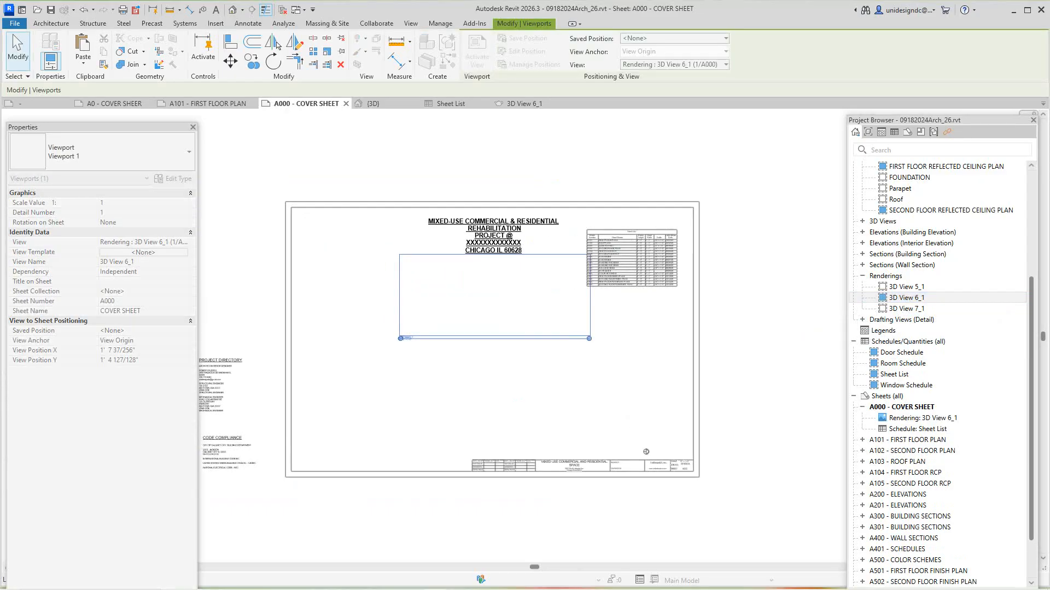
scroll(466, 308, "up", 1)
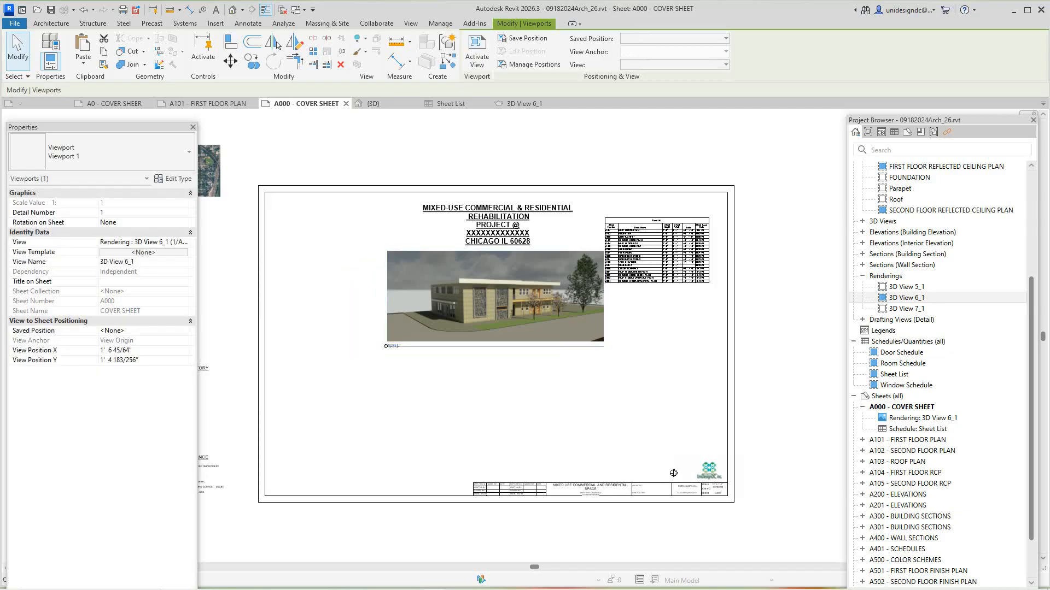
left_click(673, 473)
Shift the sheet list slightly towards the sheet's right border so that it clears the rendering.
scroll(651, 289, "up", 2)
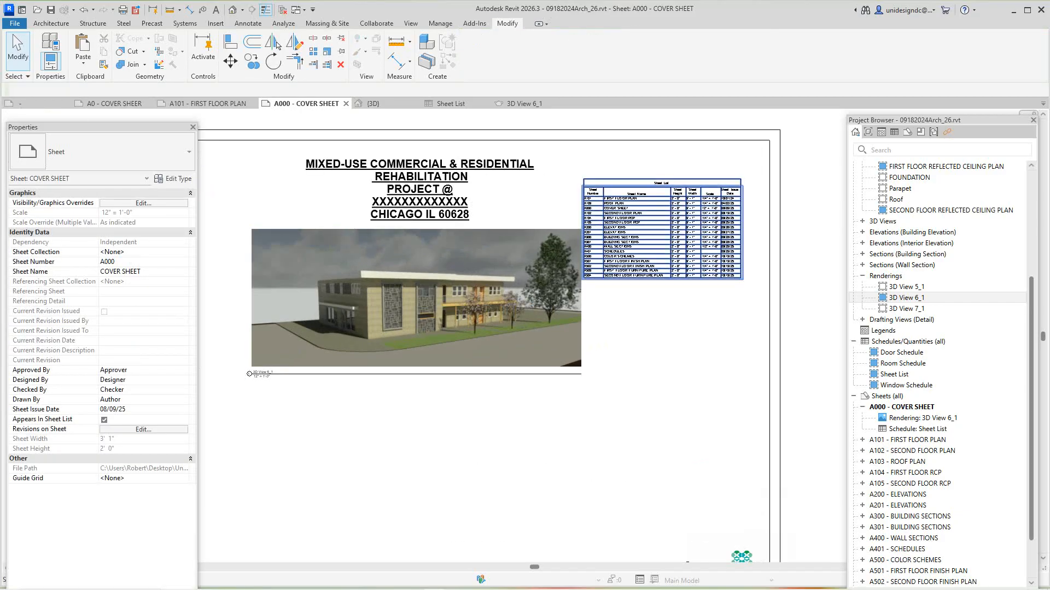
left_click(661, 232)
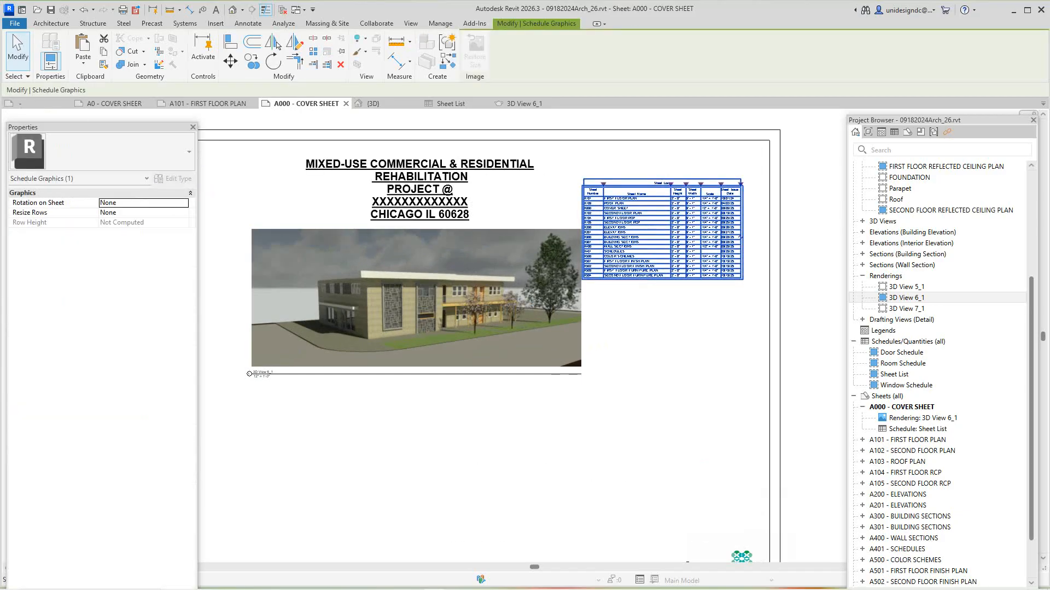
mouse_move(662, 232)
left_mouse_down()
mouse_move(696, 232)
mouse_move(672, 232)
left_mouse_up()
left_click(634, 321)
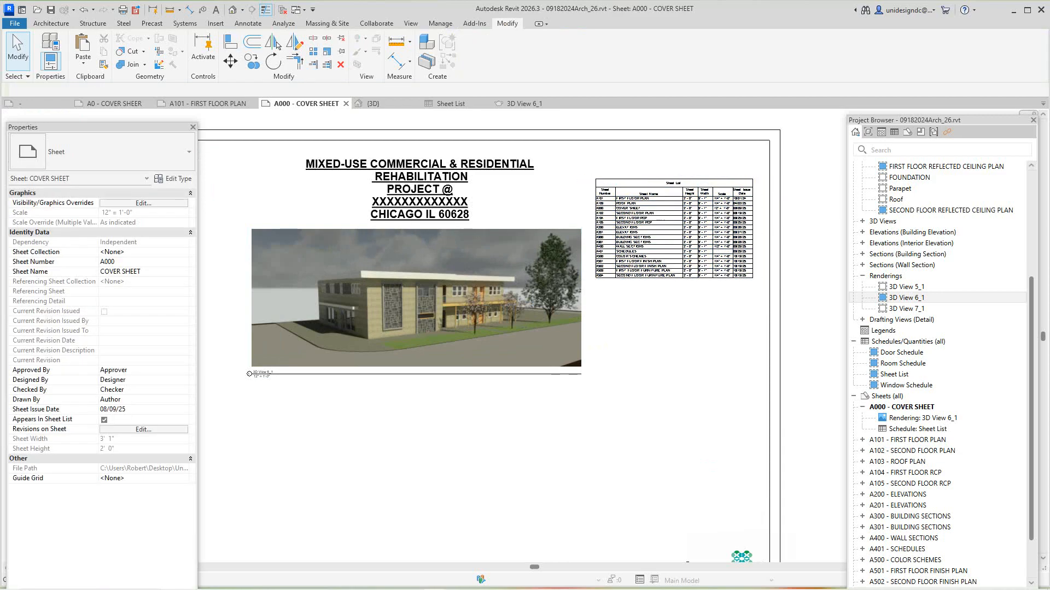
Turn off Show Extension Line and set Show Title to No in the type properties of the rendering's viewport.
scroll(634, 320, "down", 3)
left_click(539, 311)
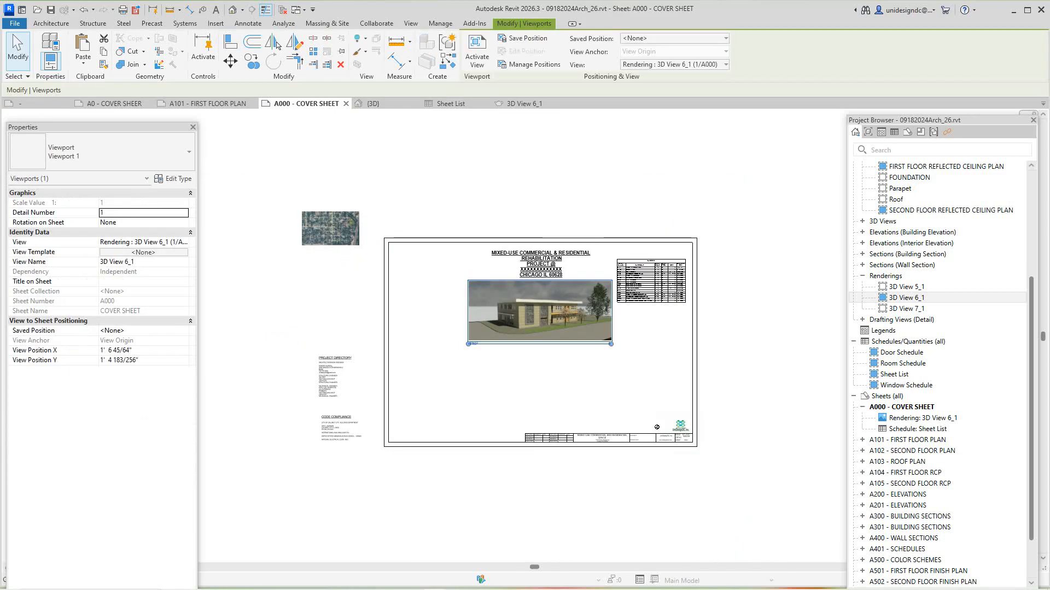
left_click(172, 178)
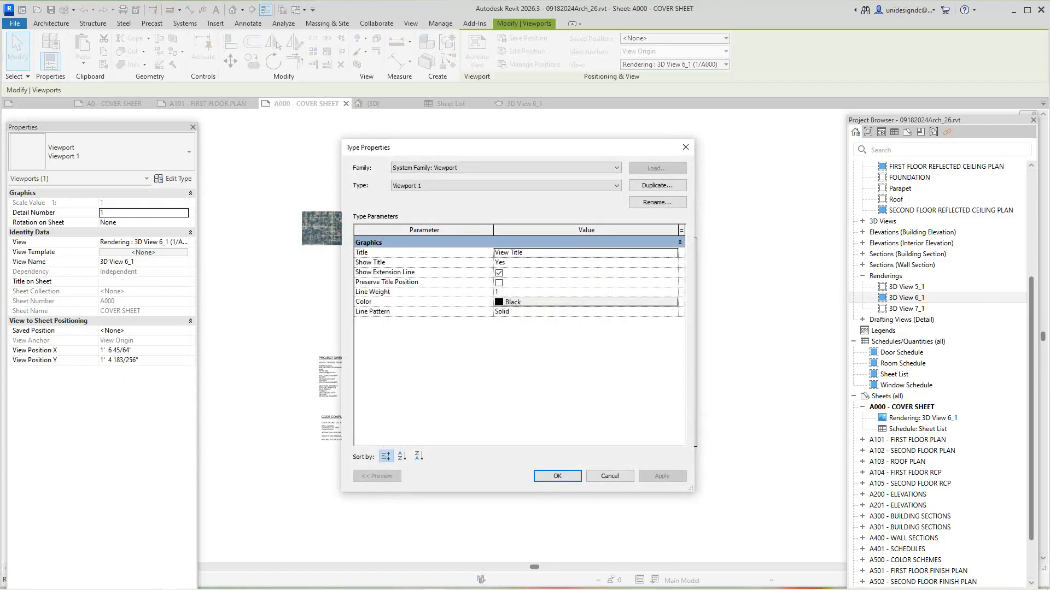
left_click(498, 272)
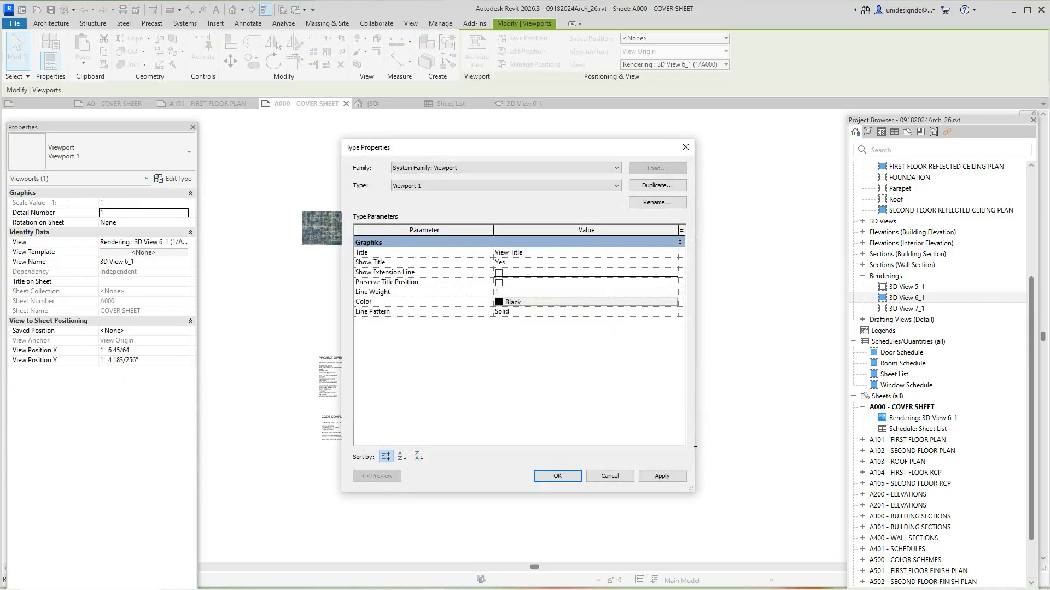
left_click(584, 262)
left_click(673, 262)
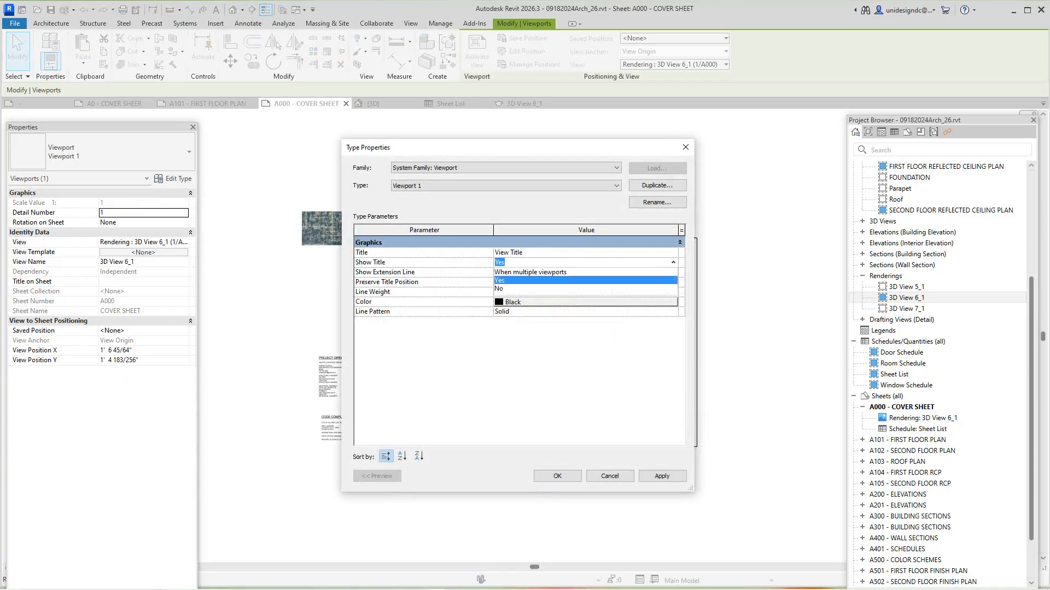
left_click(498, 289)
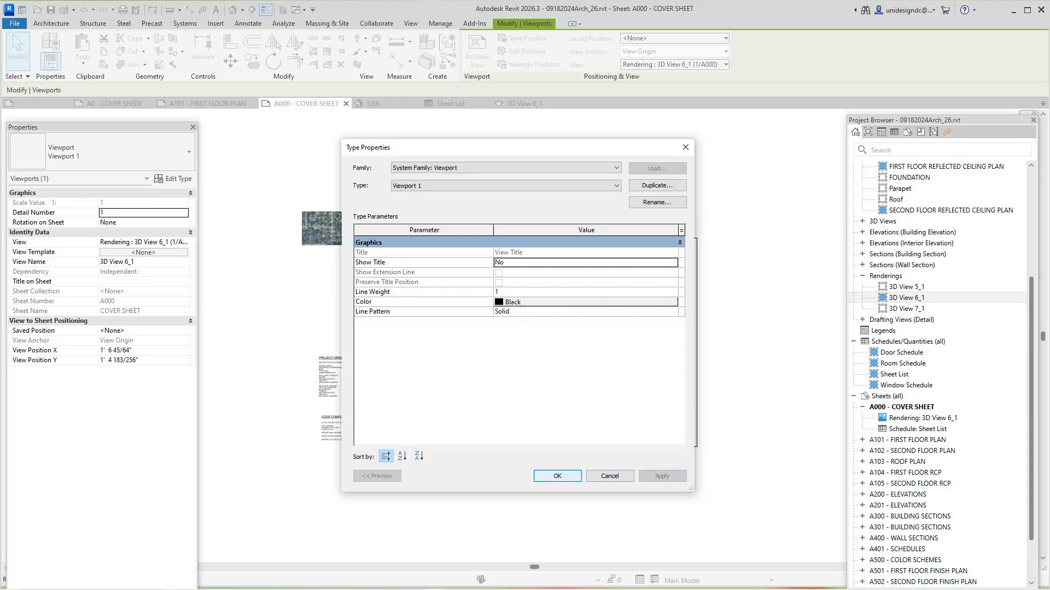
left_click(557, 475)
key("Escape")
Review the cover sheet's layout, including the title, the rendering and the sheet list.
scroll(652, 340, "down", 2)
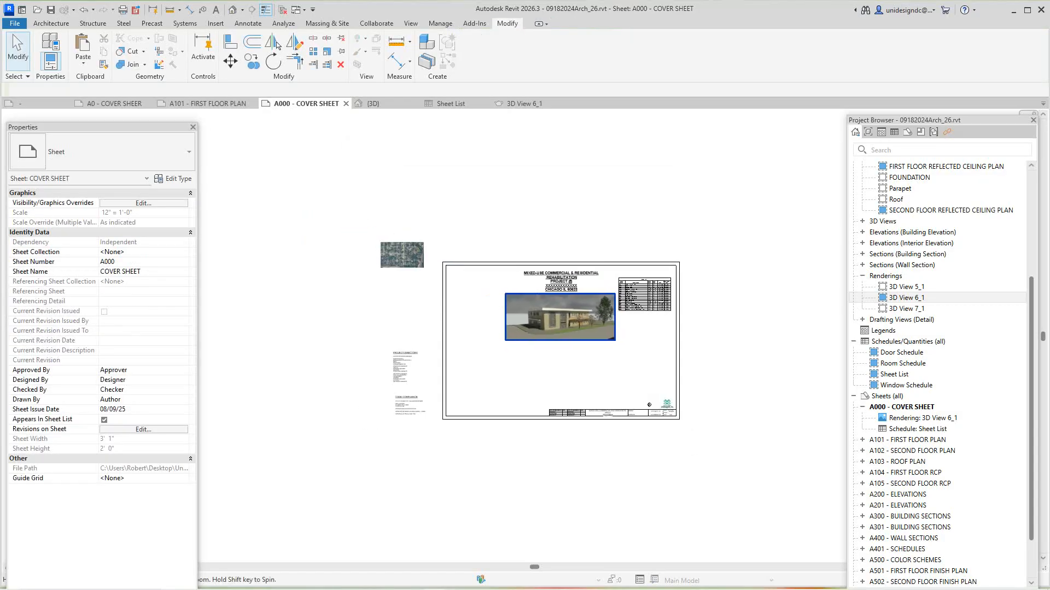
scroll(617, 304, "up", 3)
middle_click_drag(617, 304, 605, 320)
scroll(663, 473, "up", 3)
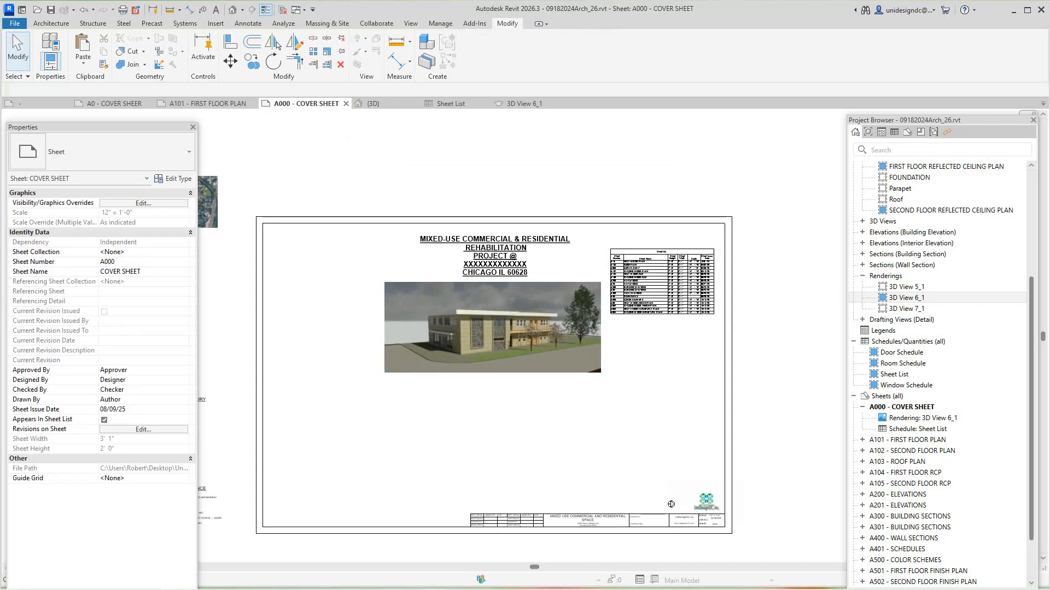
scroll(696, 542, "up", 2)
scroll(696, 542, "down", 2)
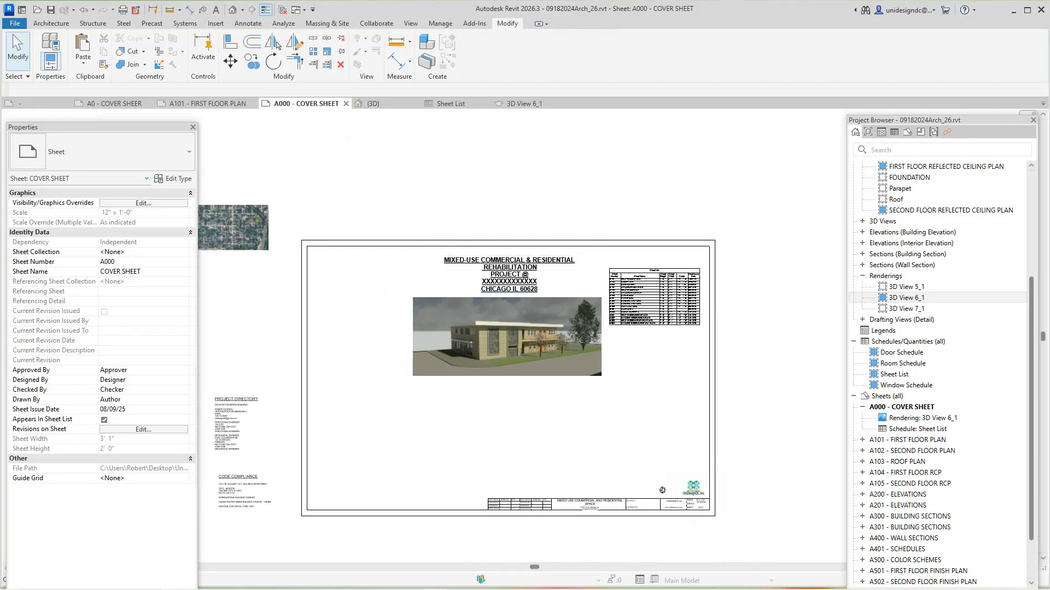
scroll(530, 257, "up", 4)
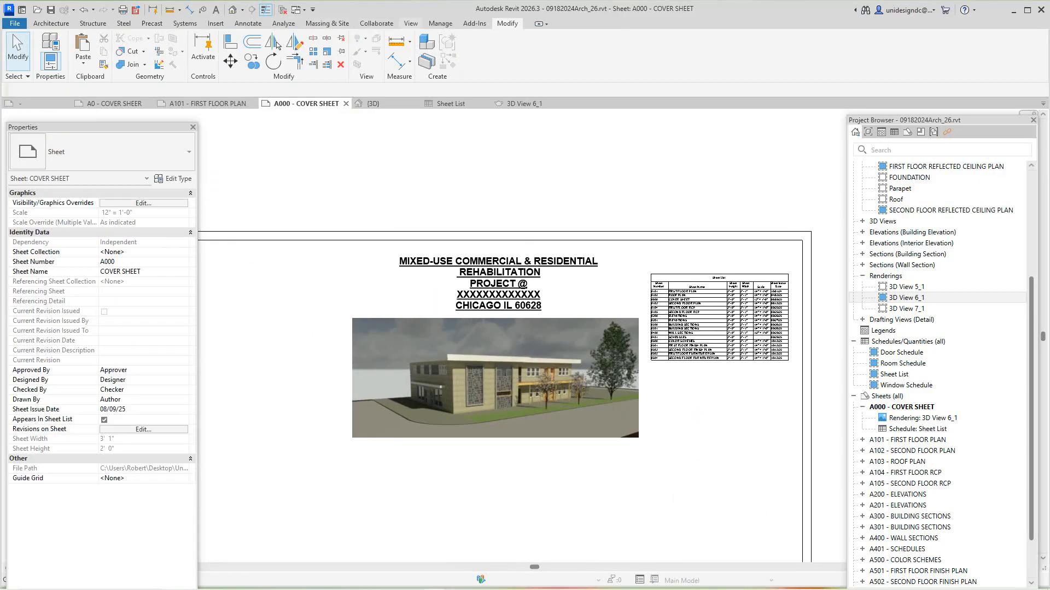
Open the cloud render gallery in the browser, look through the project's finished interior and exterior renderings, and return to Revit.
left_click(410, 23)
left_click(297, 60)
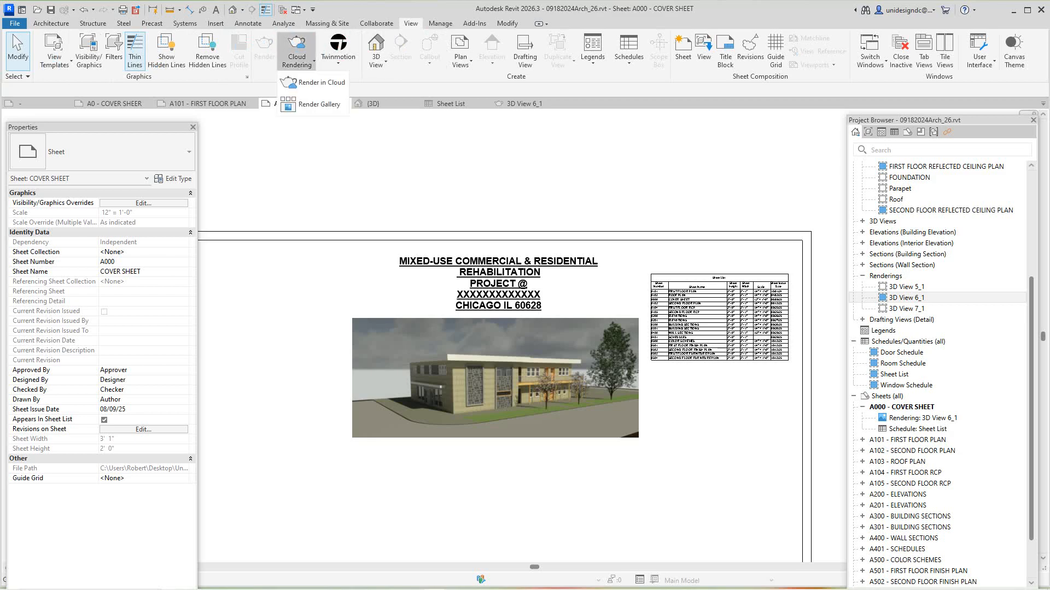
left_click(319, 104)
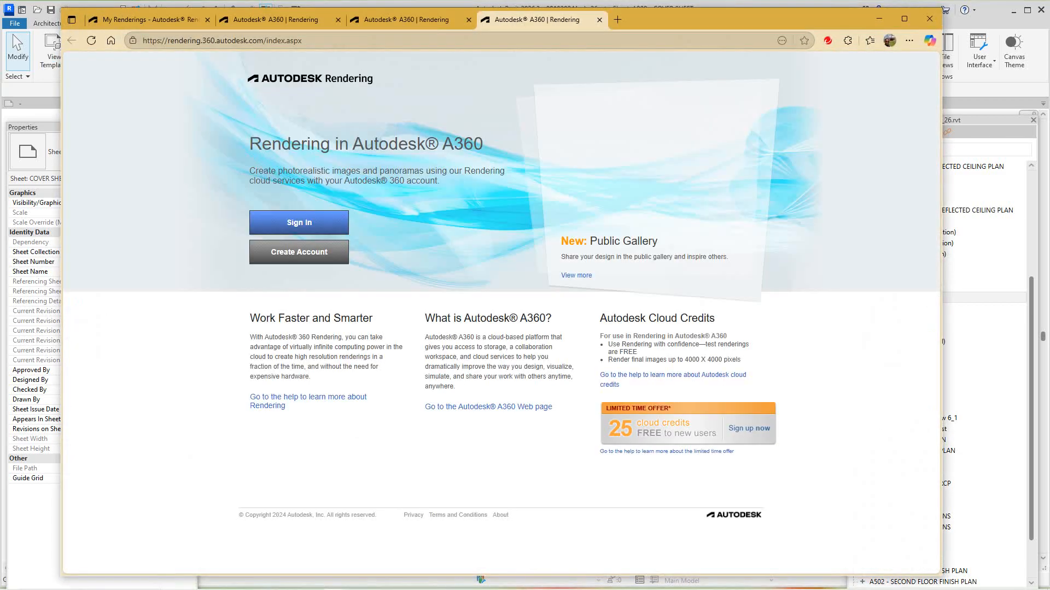
left_click(600, 20)
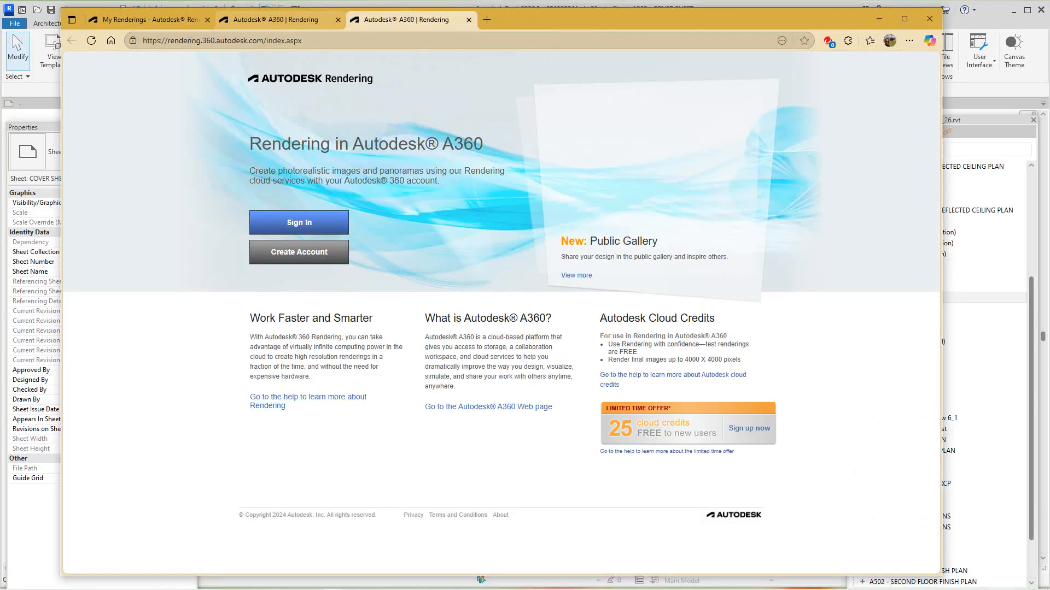
left_click(147, 19)
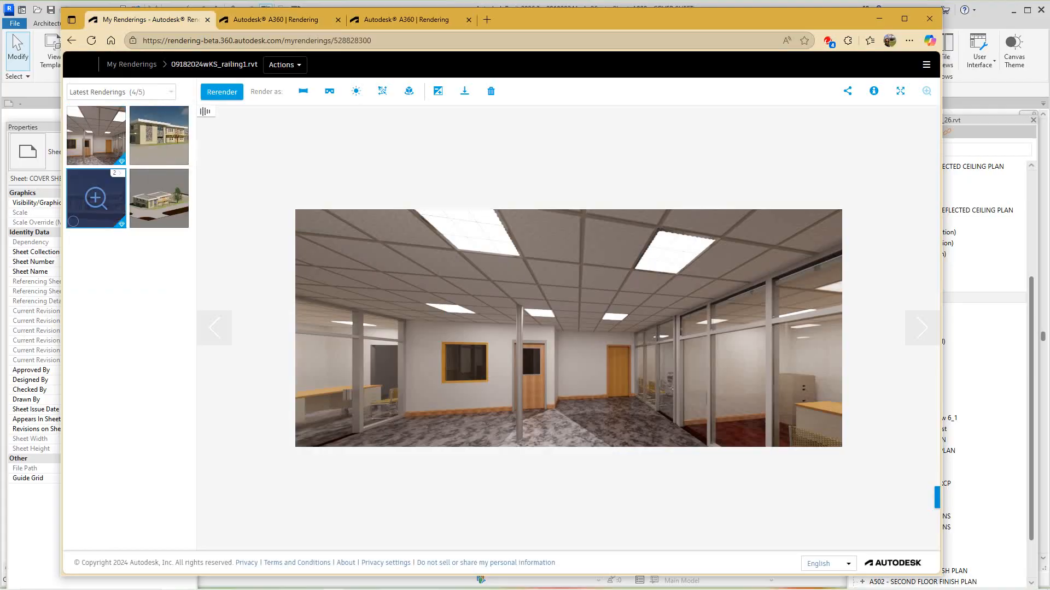
left_click(95, 198)
left_click(158, 198)
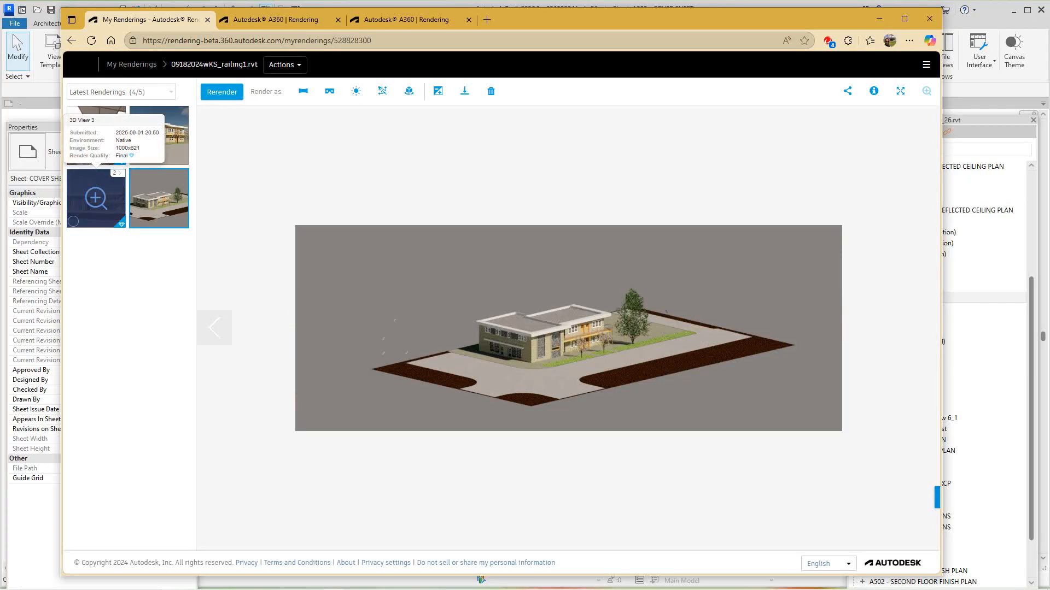
left_click(96, 198)
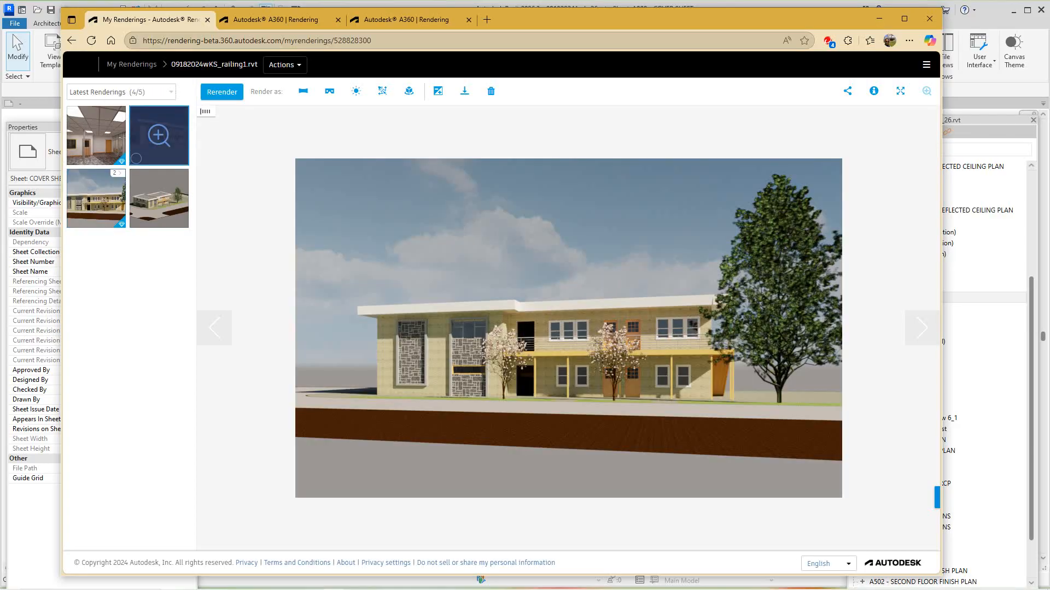
left_click(159, 135)
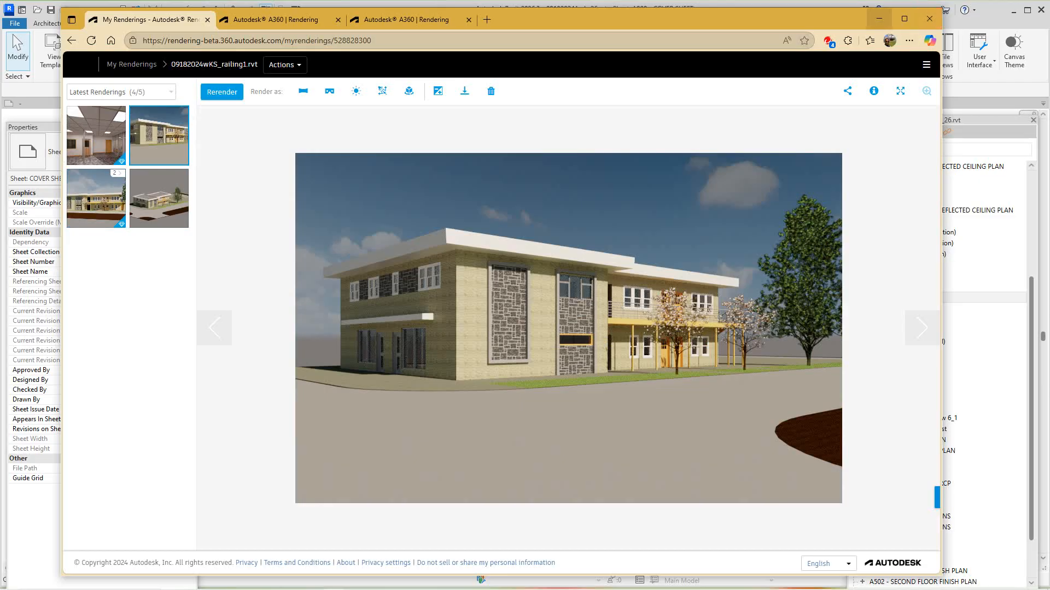
left_click(879, 19)
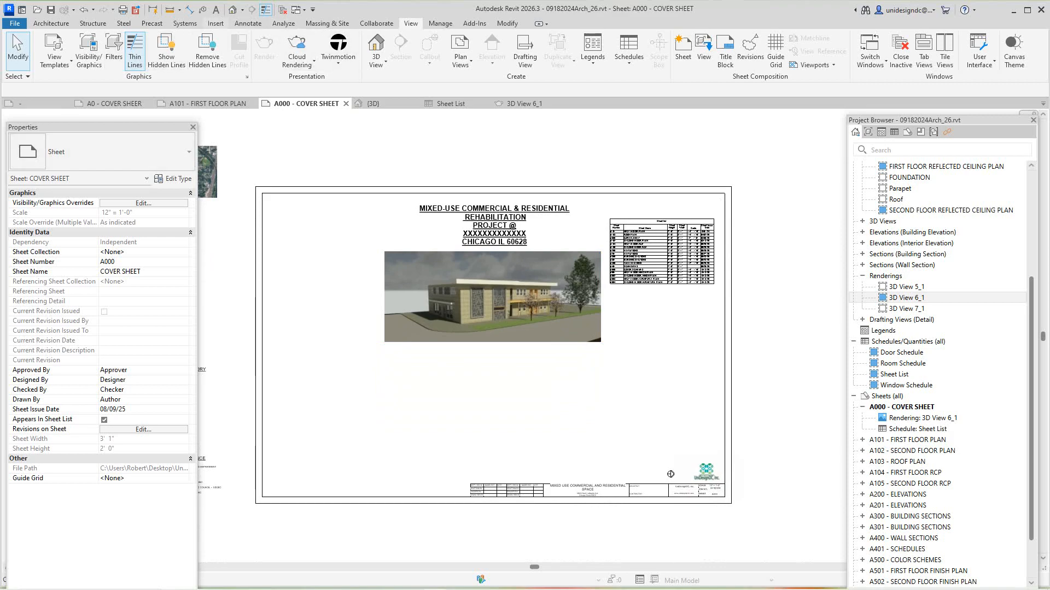
Import the image final_0_frame_0_0.jpg and place it on the cover sheet beneath the exterior rendering.
left_click(215, 23)
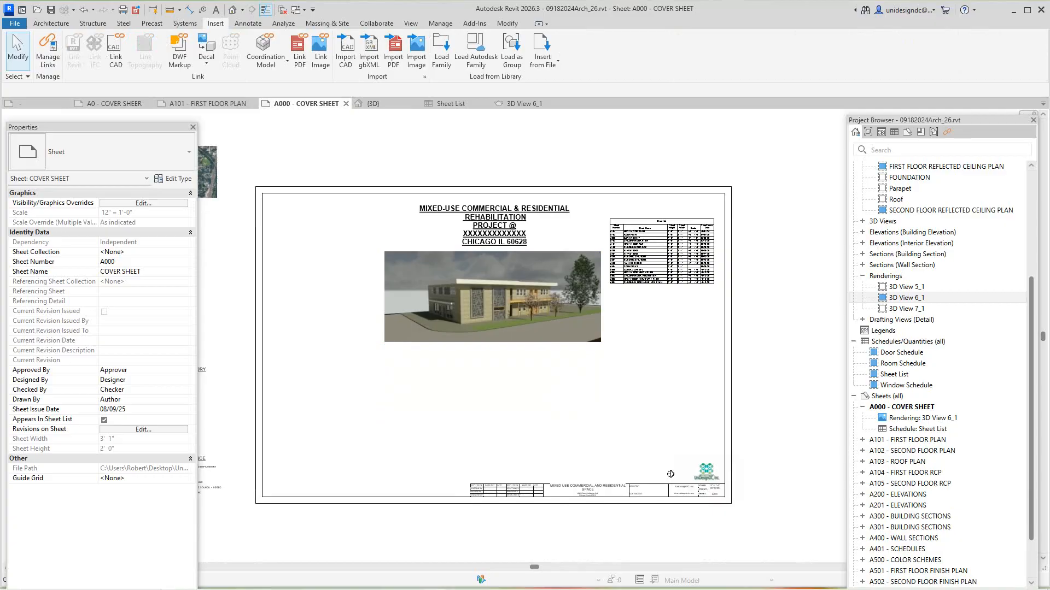
left_click(416, 48)
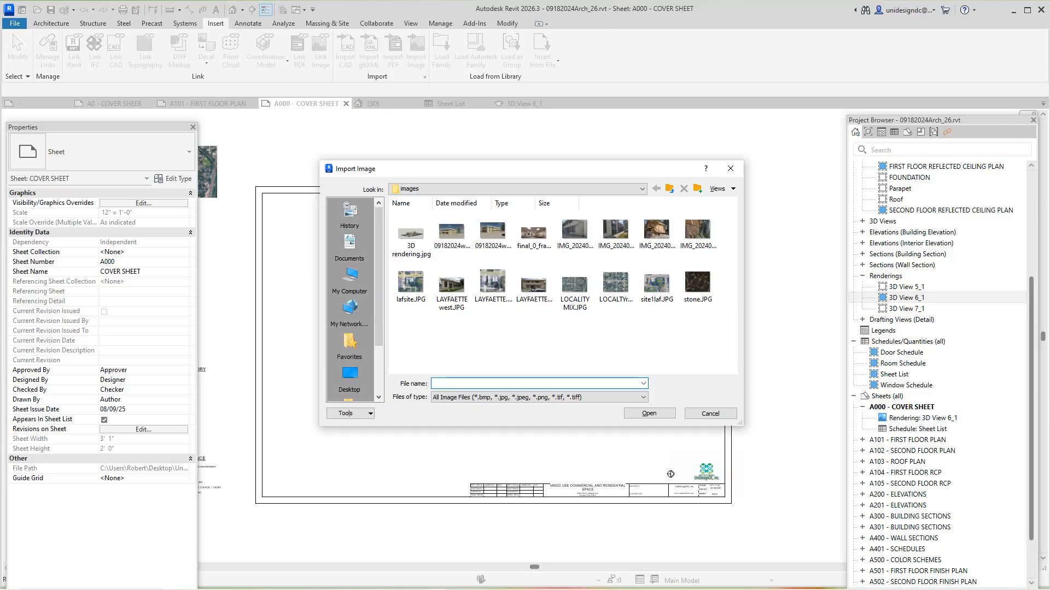
left_click(534, 235)
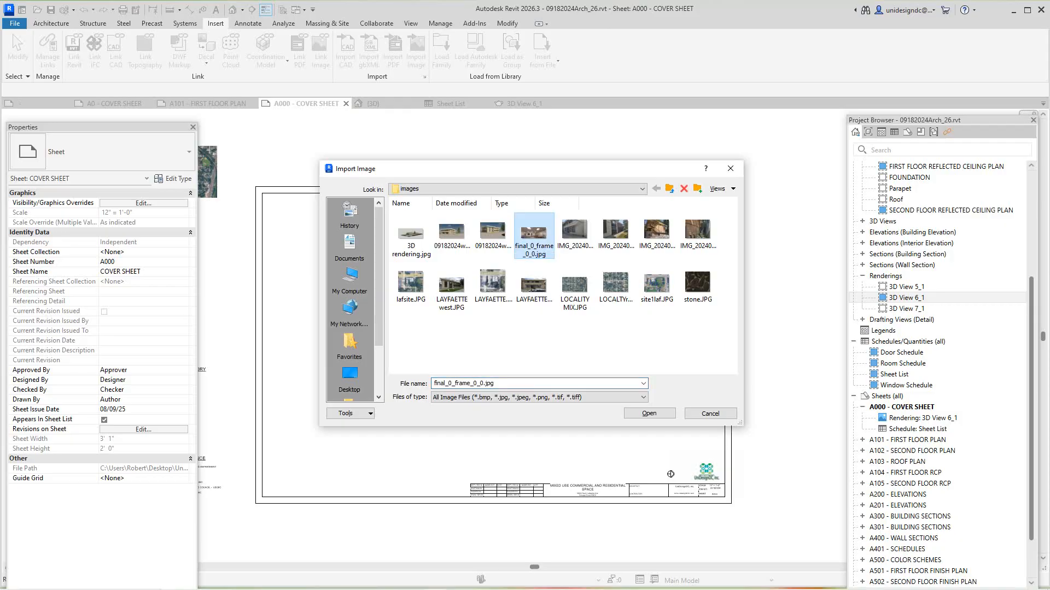
key("Return")
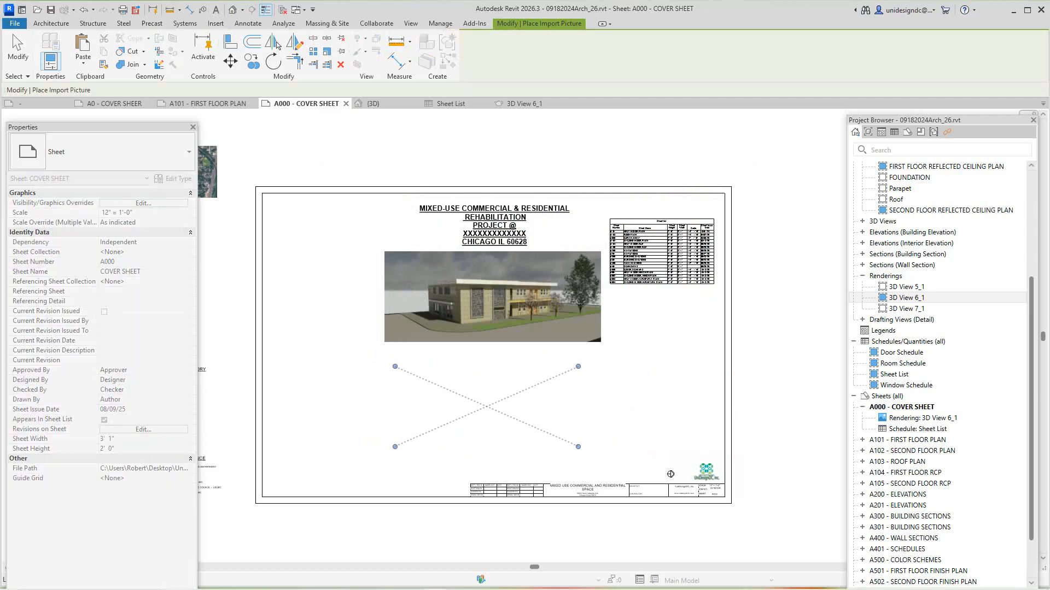
left_click(489, 407)
Enlarge the imported interior image proportionally until it is about as wide as the exterior rendering above it.
scroll(510, 370, "up", 2)
scroll(551, 366, "up", 2)
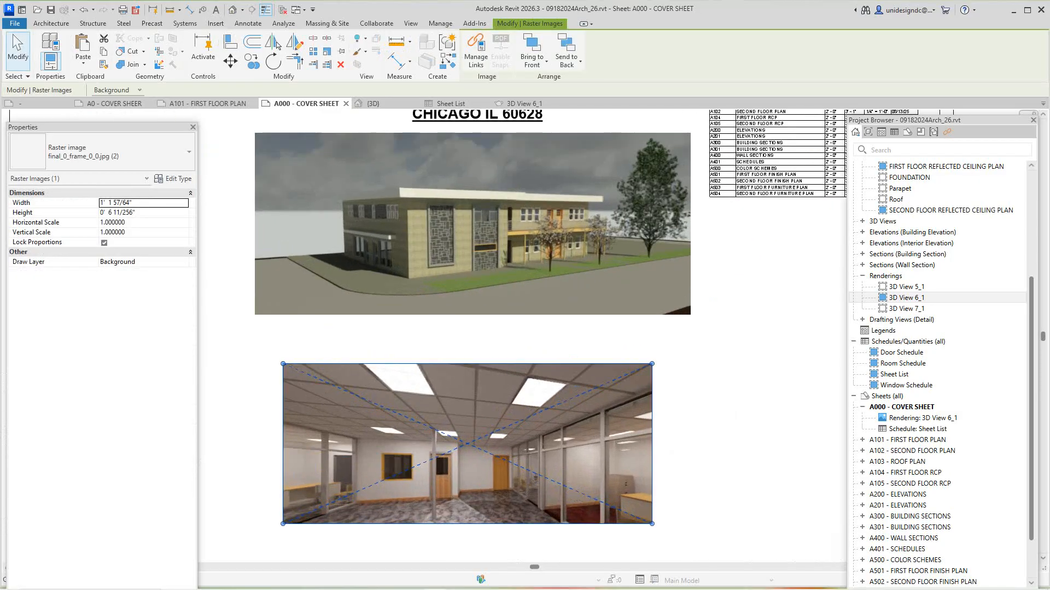
left_click_drag(652, 365, 697, 345)
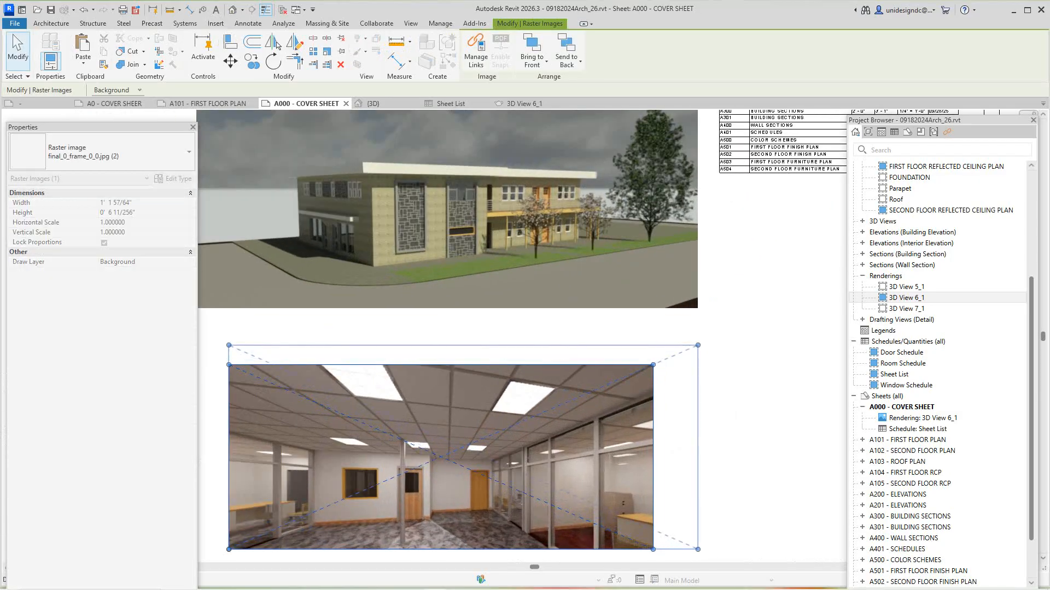
scroll(609, 372, "down", 3)
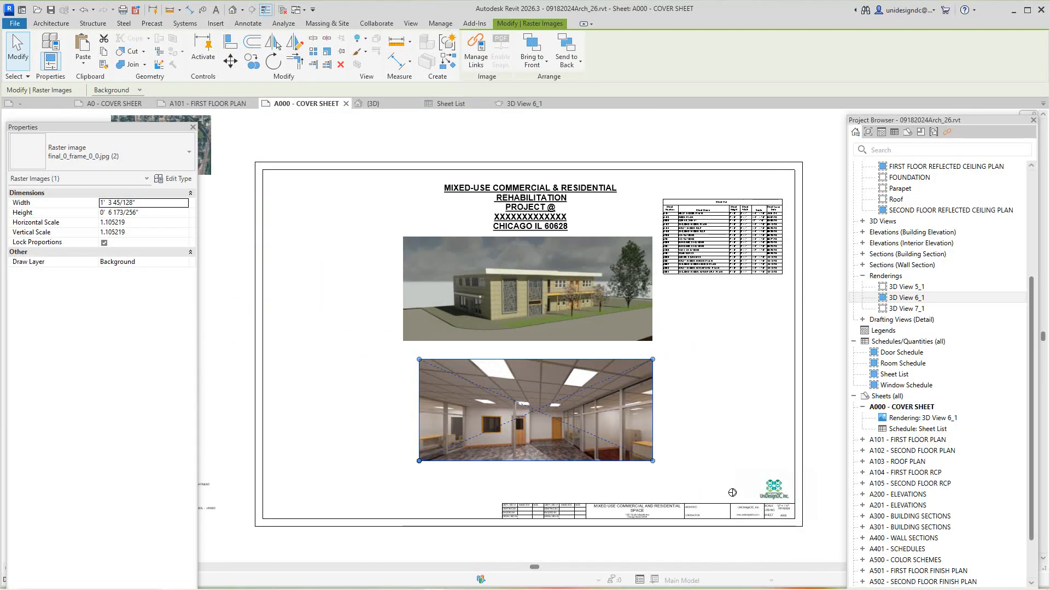
mouse_move(419, 461)
left_mouse_down()
mouse_move(394, 471)
mouse_move(404, 467)
left_mouse_up()
key("Escape")
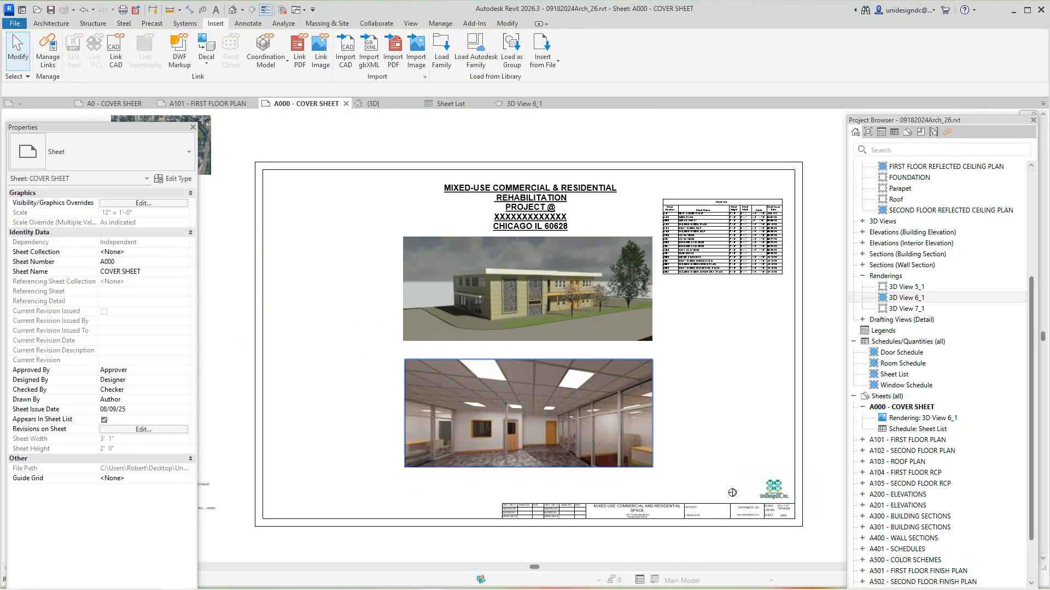
Activate the exterior rendering's view on the sheet and shrink its image proportionally to about 1' 2 87/128" wide.
left_click(401, 343)
scroll(399, 344, "up", 2)
key("Escape")
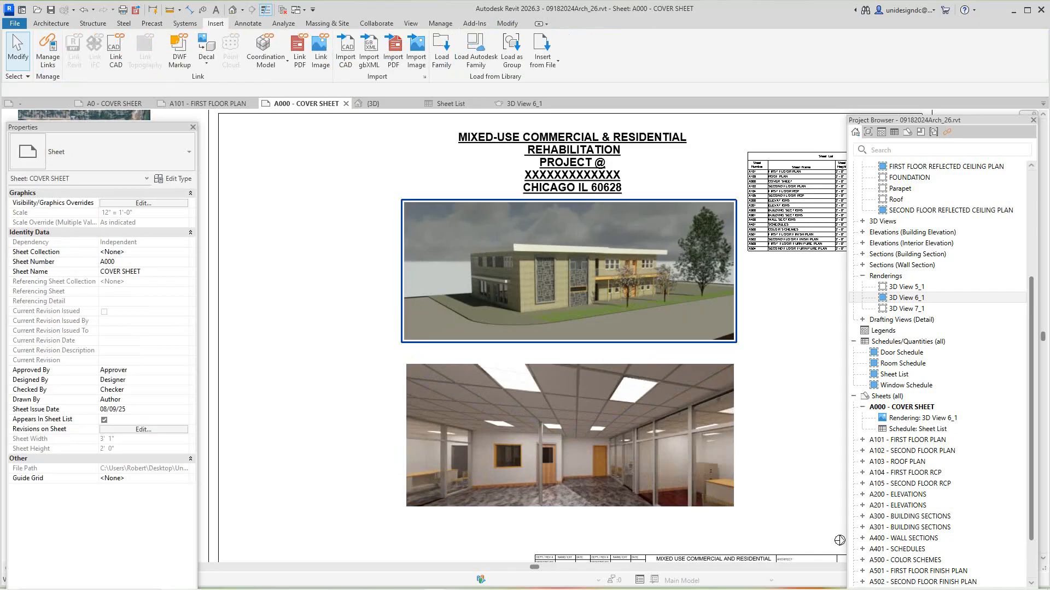
right_click(425, 218)
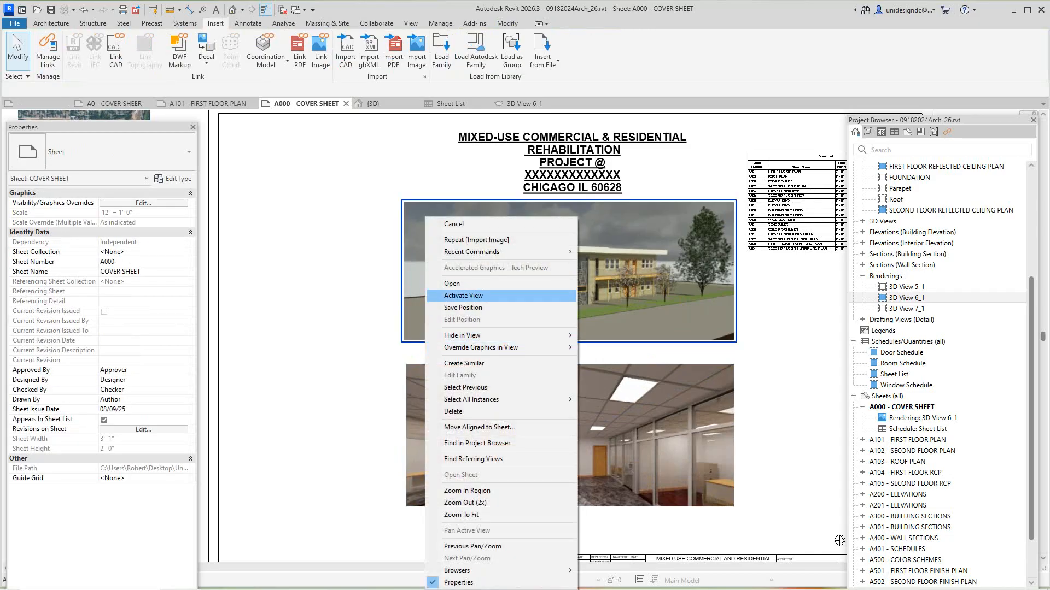
left_click(463, 295)
left_click(463, 295)
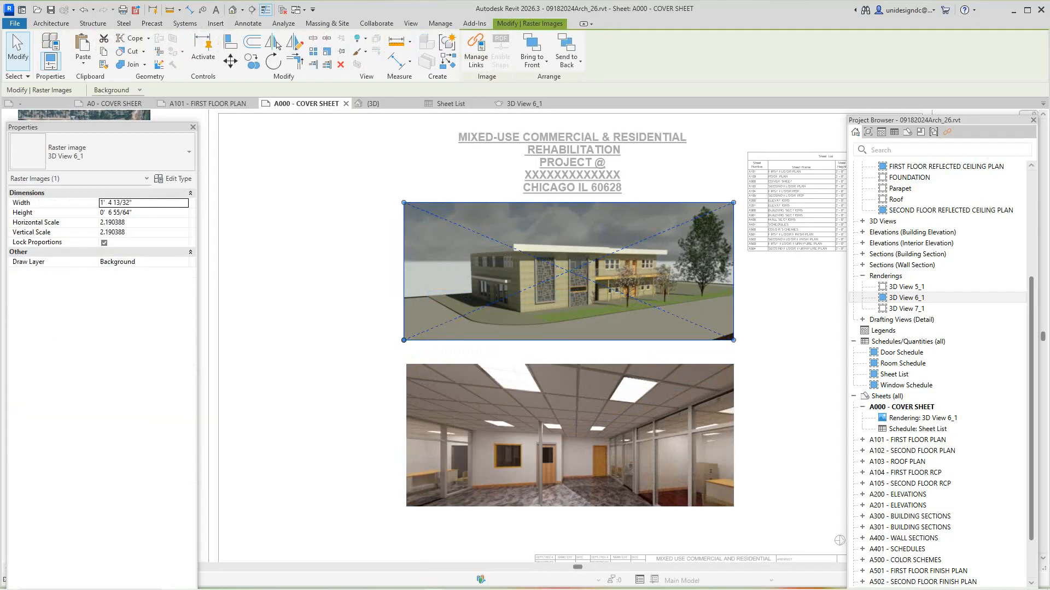
left_click(276, 44)
left_click_drag(404, 340, 438, 326)
key("Escape")
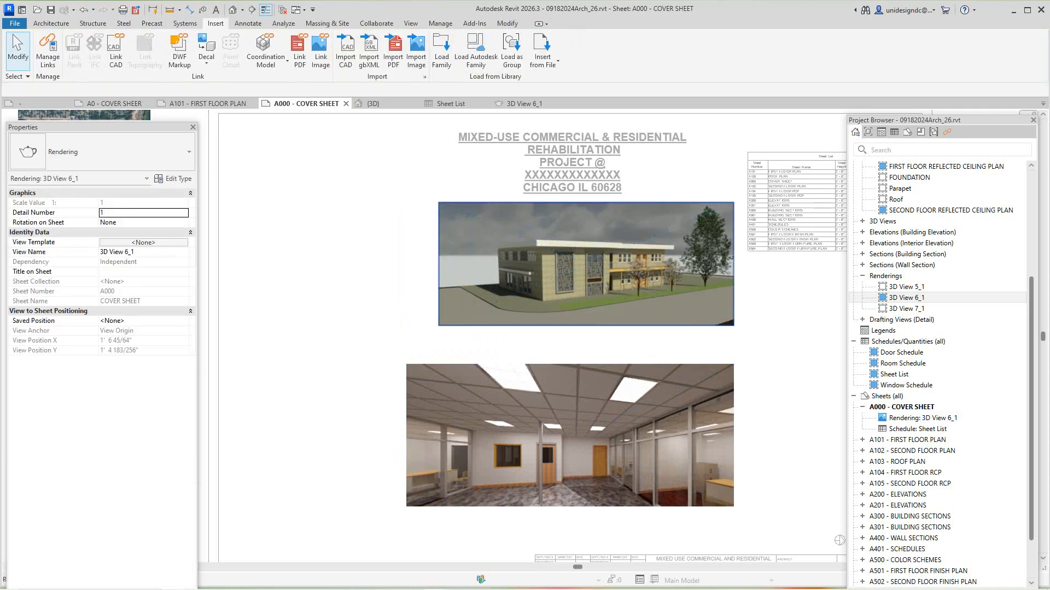
Centre the exterior rendering's image beneath the project title and deactivate the view.
mouse_move(586, 264)
left_mouse_down()
mouse_move(558, 267)
mouse_move(569, 267)
left_mouse_up()
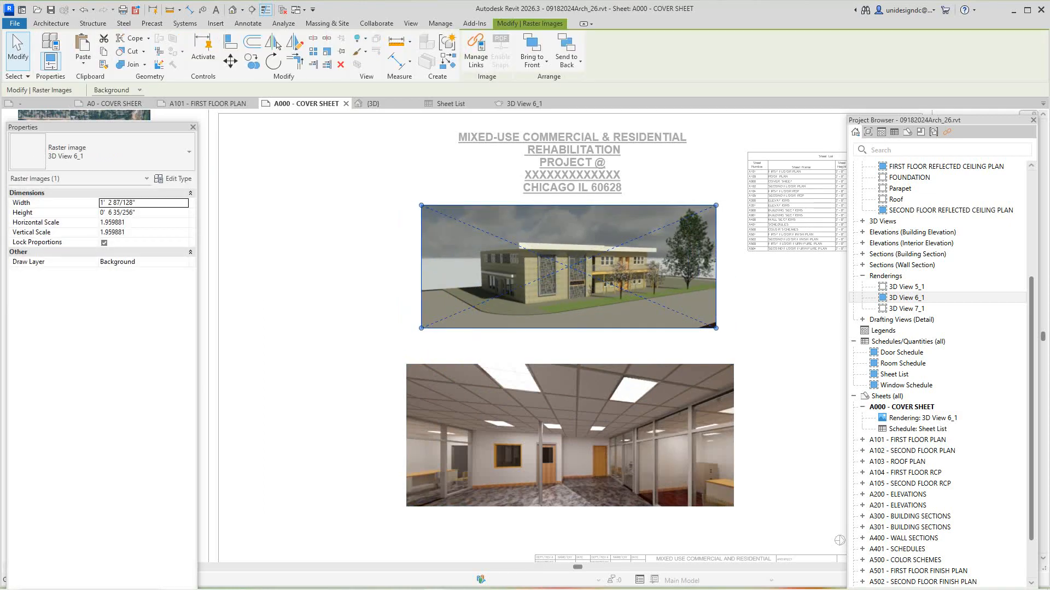
key("Escape")
right_click(652, 269)
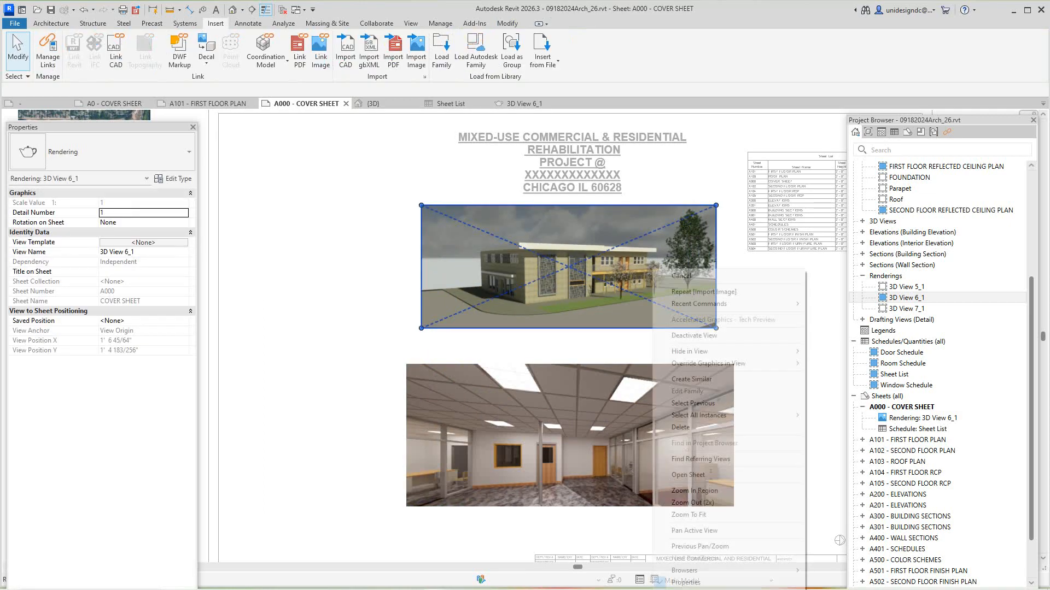
left_click(694, 335)
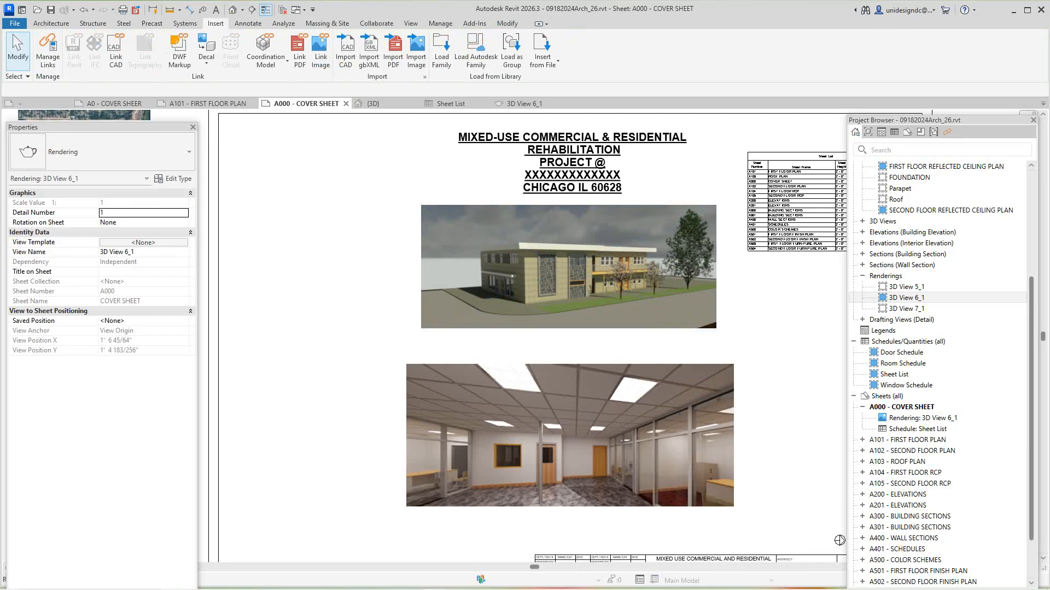
Shrink the interior image slightly and move it up beneath the exterior rendering, with their left edges aligned.
left_click(656, 415)
left_click_drag(734, 364, 716, 371)
key("Escape")
left_click_drag(561, 440, 576, 417)
key("Escape")
scroll(839, 540, "down", 3)
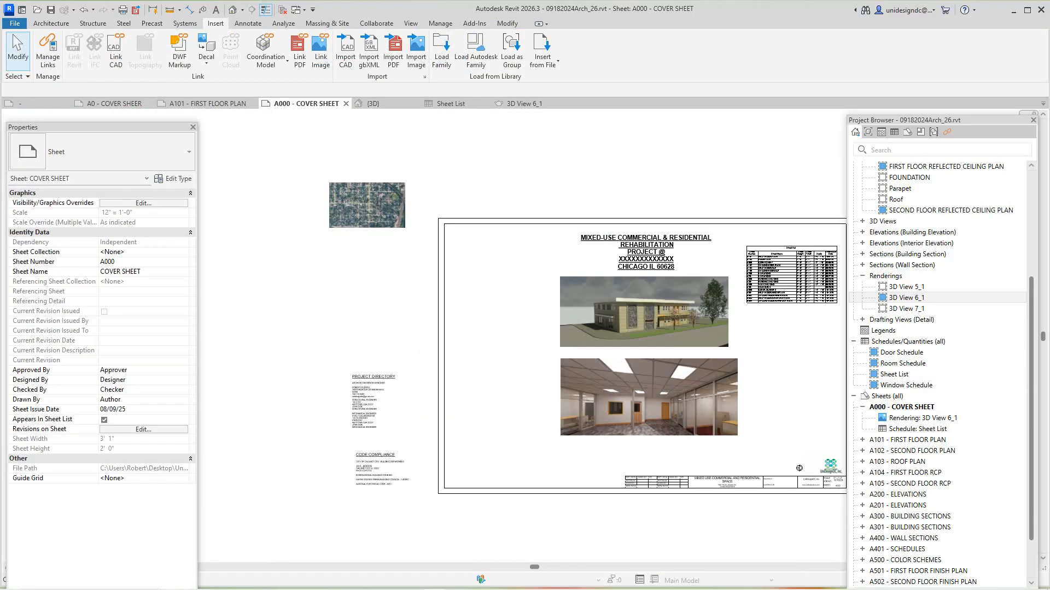
Move the LOCALITY MIX.JPG aerial image from outside the border into the sheet's upper left area, beside the project title.
scroll(789, 508, "up", 1)
scroll(788, 508, "down", 2)
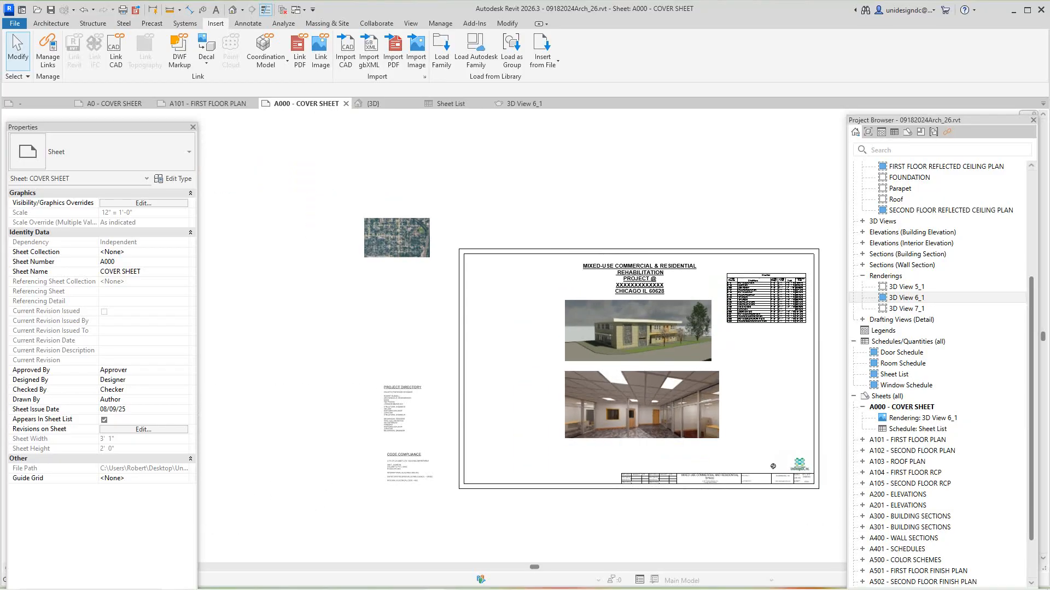
scroll(773, 467, "up", 3)
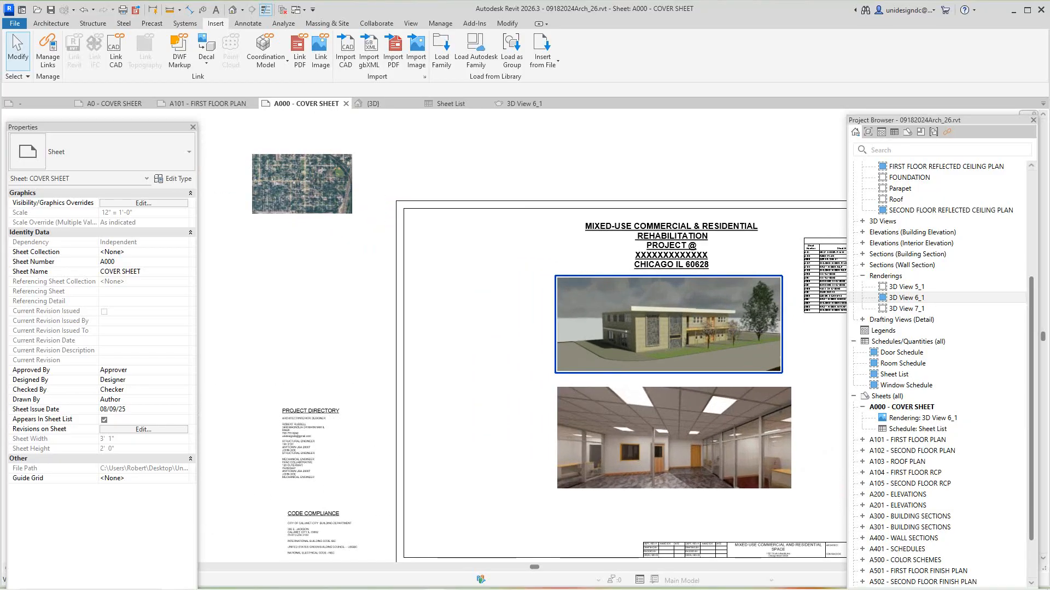
scroll(443, 365, "down", 2)
middle_click_drag(442, 364, 436, 368)
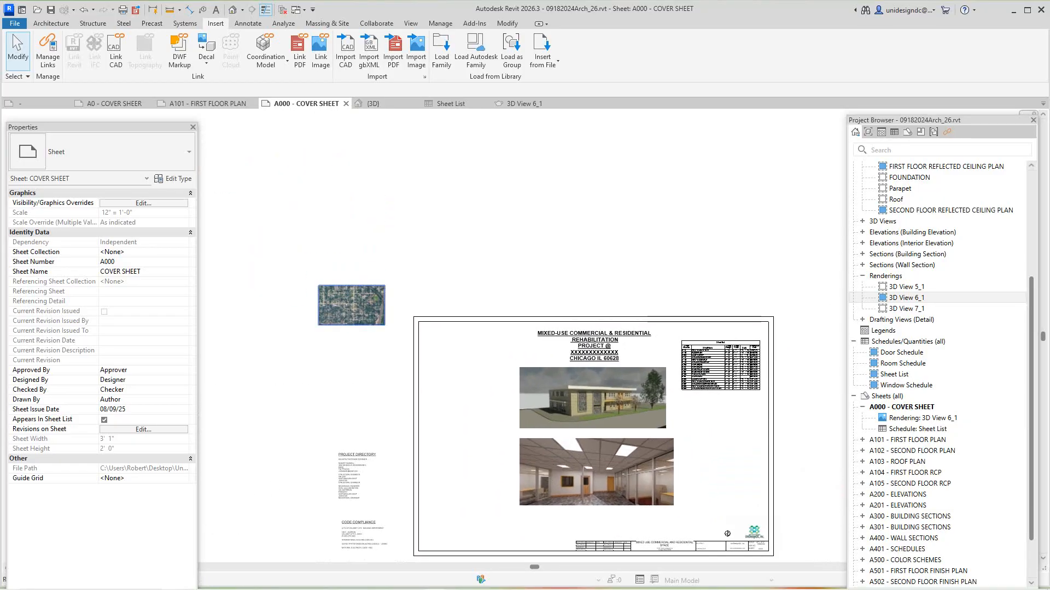
scroll(355, 313, "up", 3)
scroll(355, 304, "down", 2)
left_click(355, 304)
middle_click(354, 304)
middle_click(355, 304)
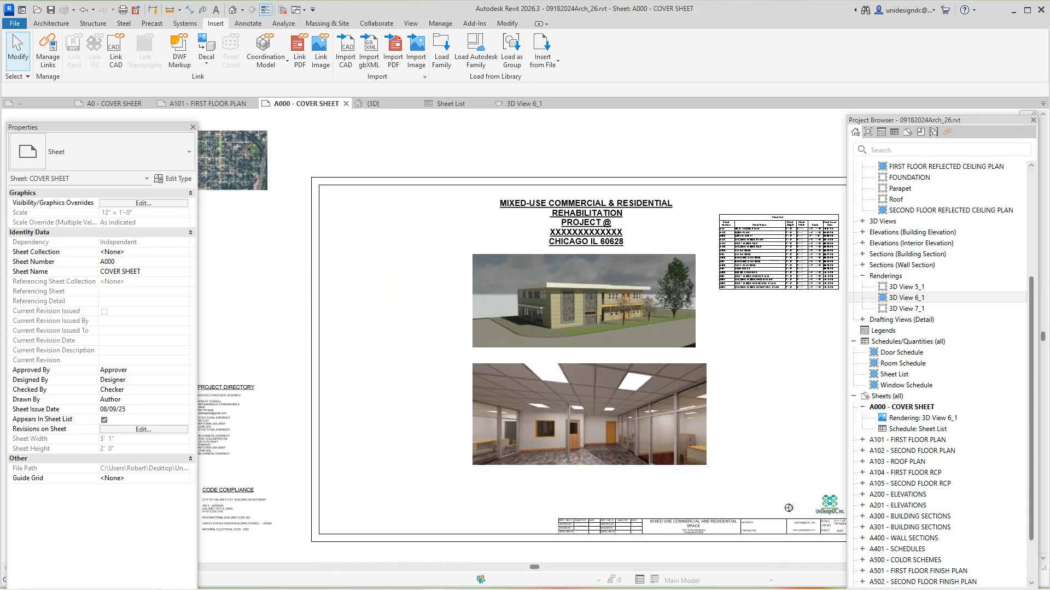
scroll(620, 470, "down", 1)
middle_click_drag(762, 499, 785, 500)
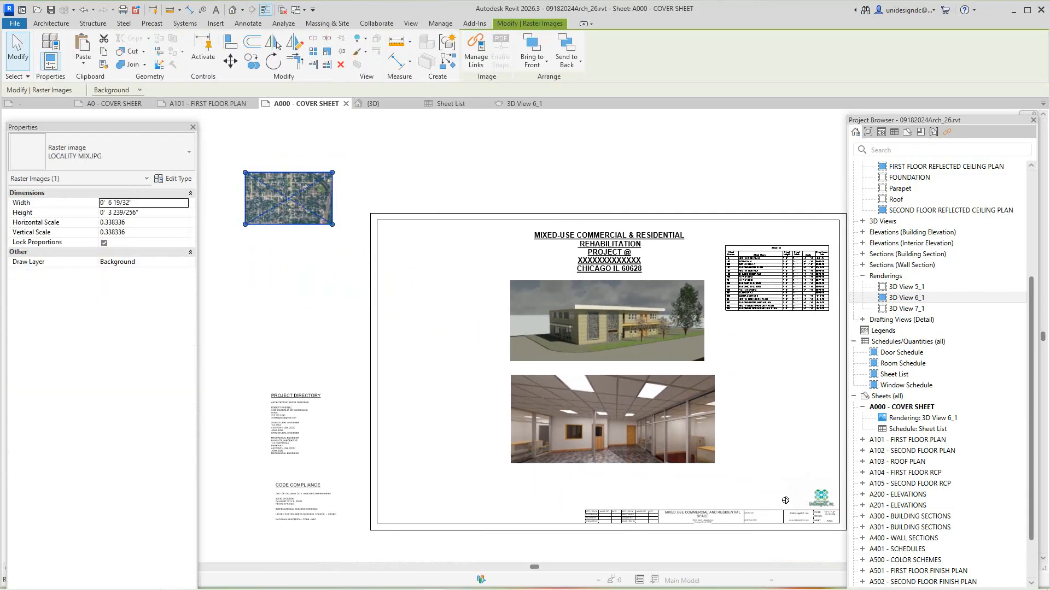
left_click_drag(287, 200, 439, 271)
key("Escape")
Place a text note reading SITE in 1/8" Arial just above the aerial image.
scroll(430, 214, "up", 3)
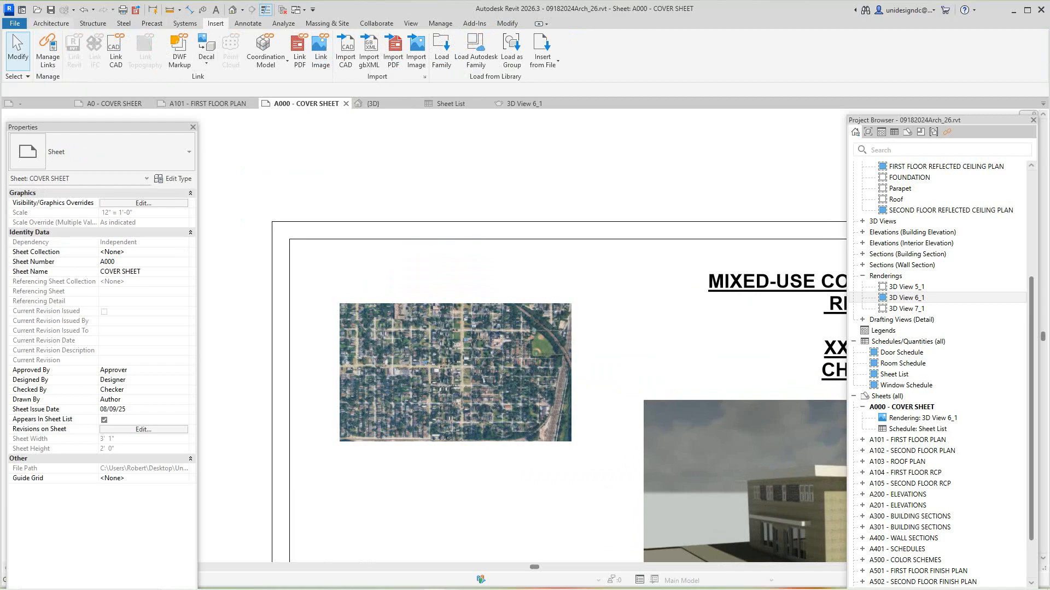
left_click(247, 23)
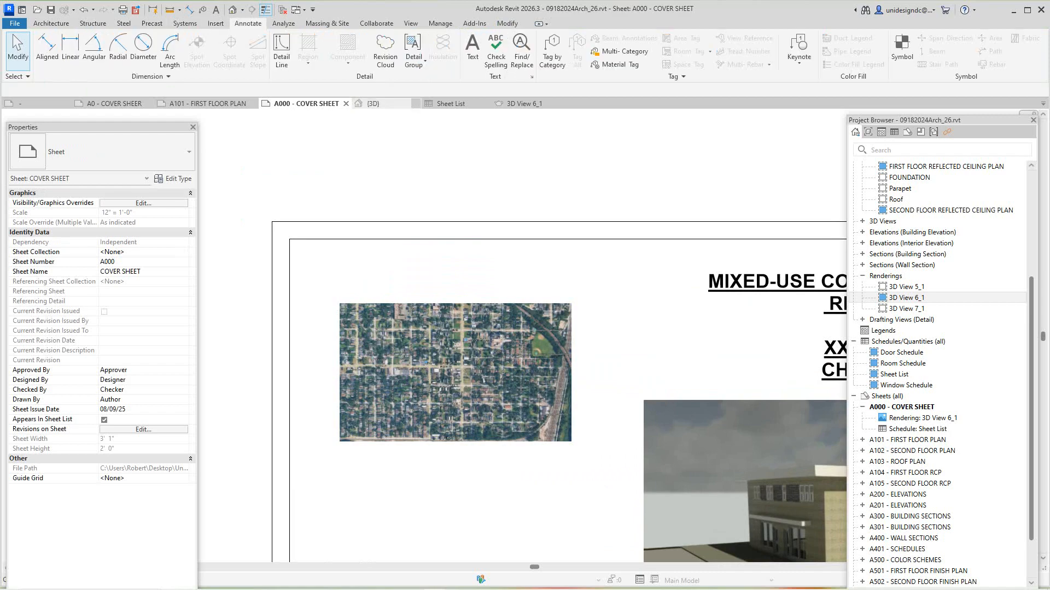
left_click(472, 50)
scroll(464, 280, "up", 2)
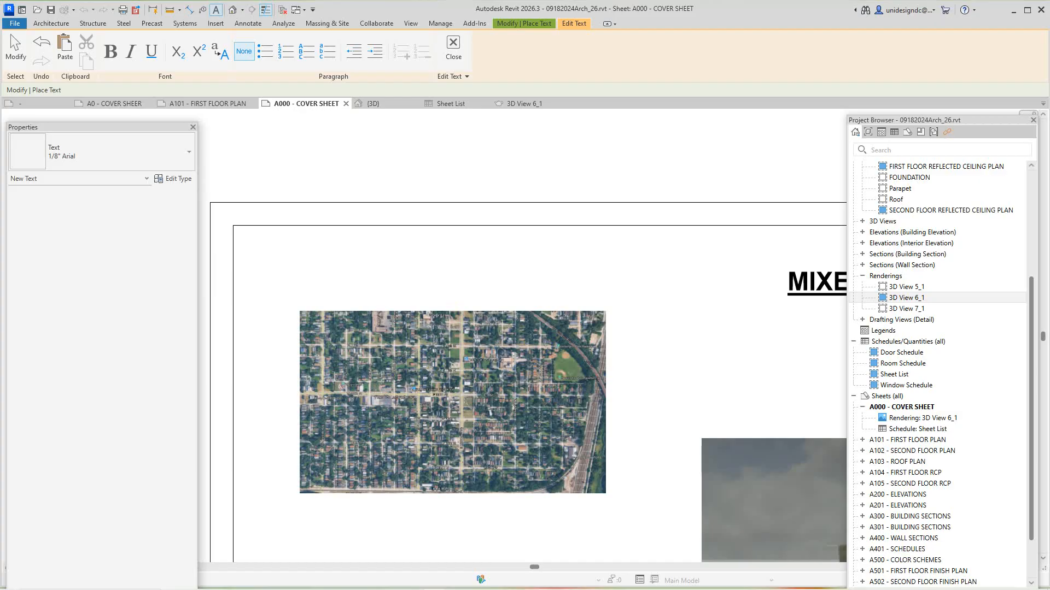
left_click(173, 179)
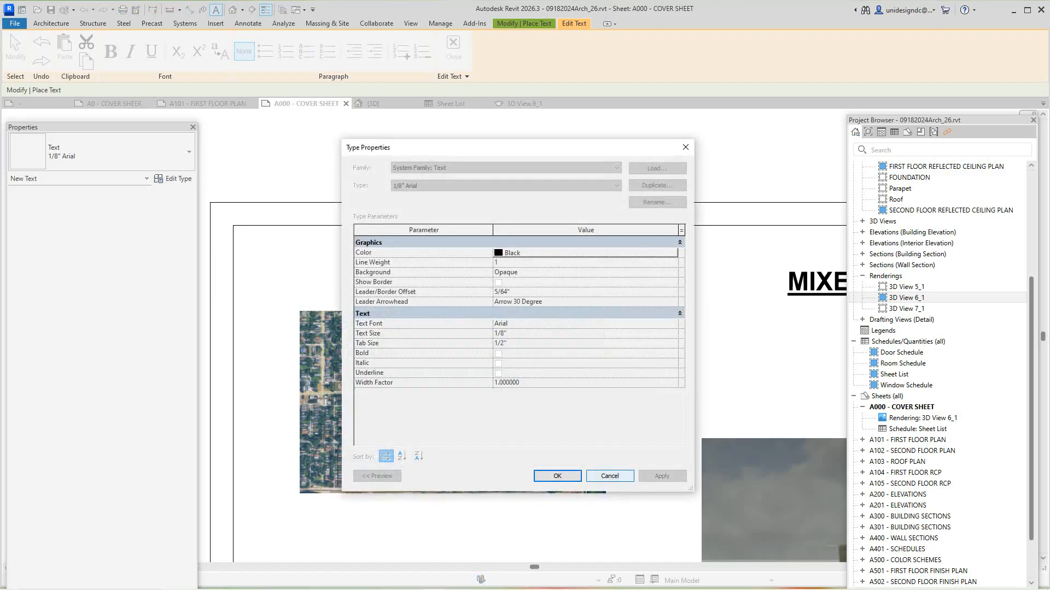
left_click(609, 476)
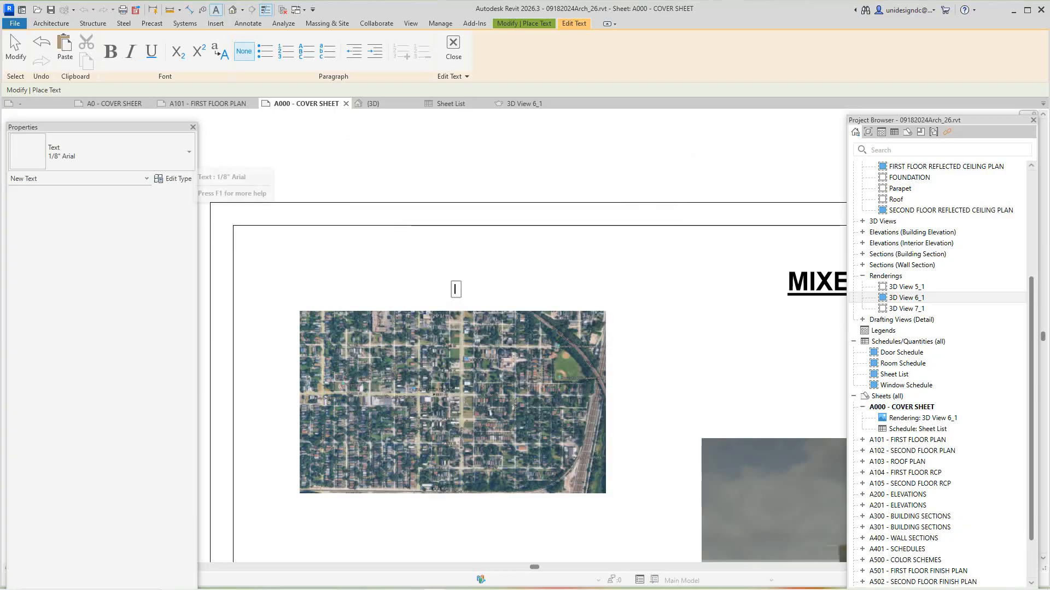
type("ITE")
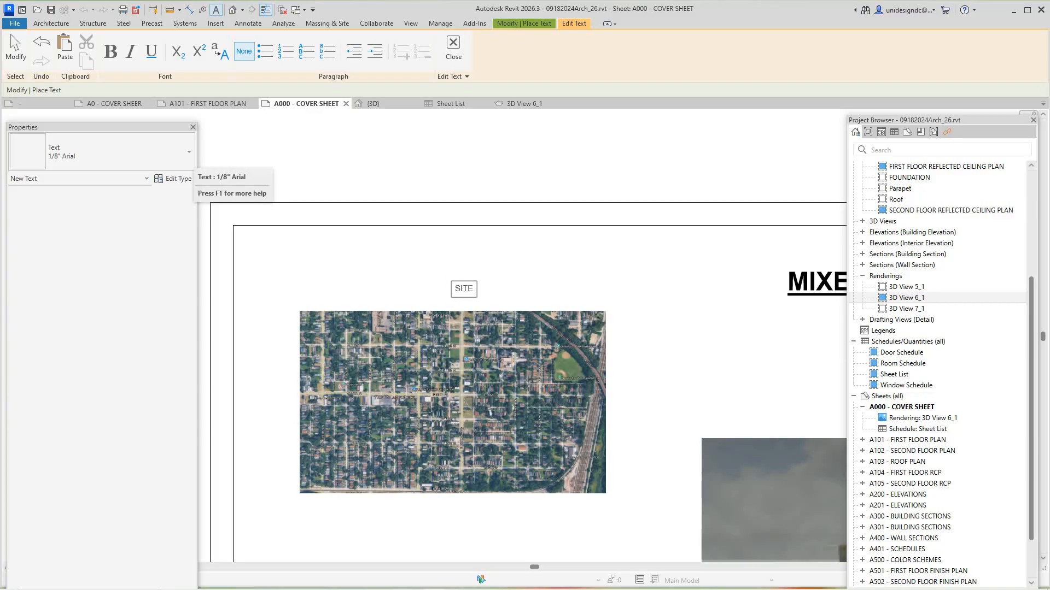
left_click(513, 284)
scroll(512, 284, "down", 2)
scroll(513, 284, "up", 3)
key("Escape")
key("Escape")
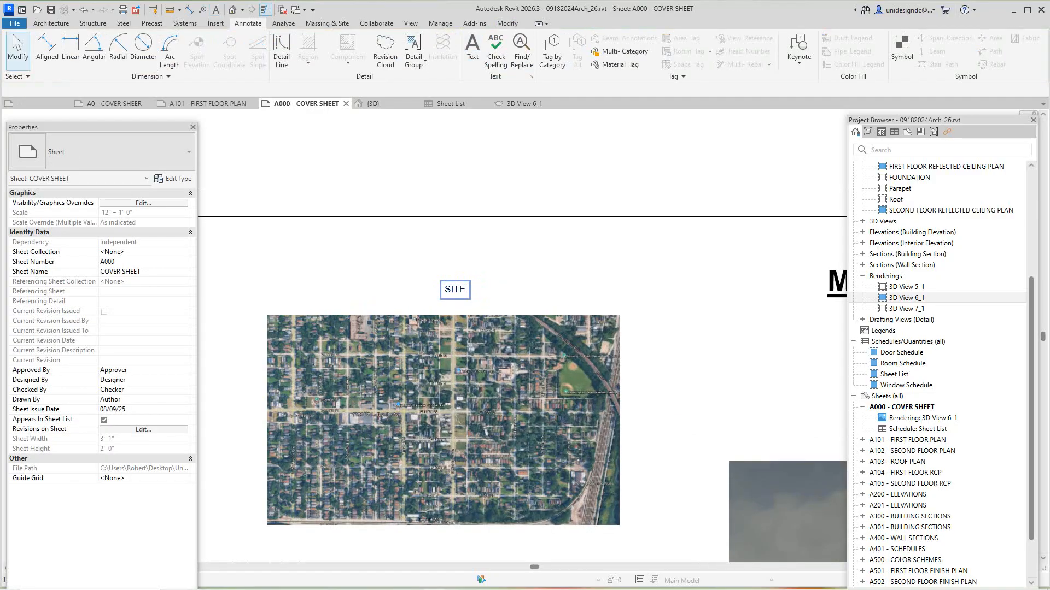
Change the SITE note's text type to 1/4" Arial.
left_click(455, 289)
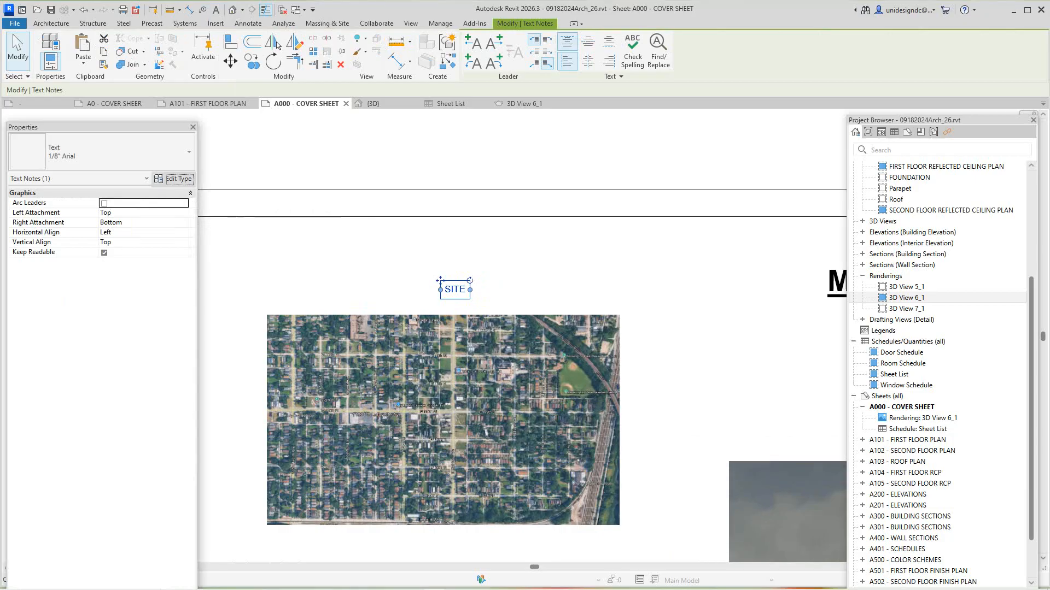
left_click(173, 179)
left_click(505, 185)
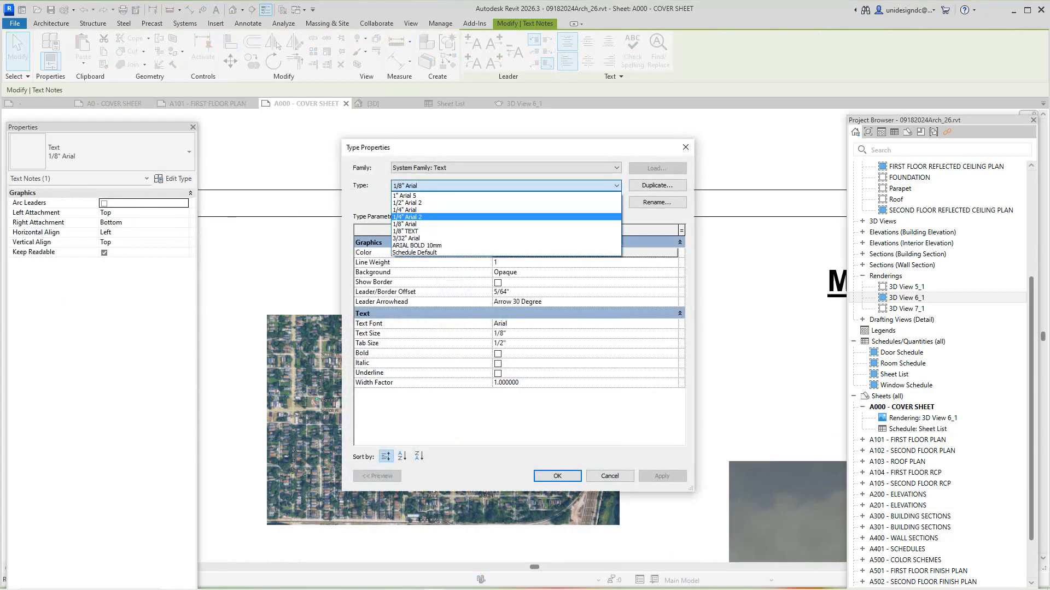
left_click(404, 210)
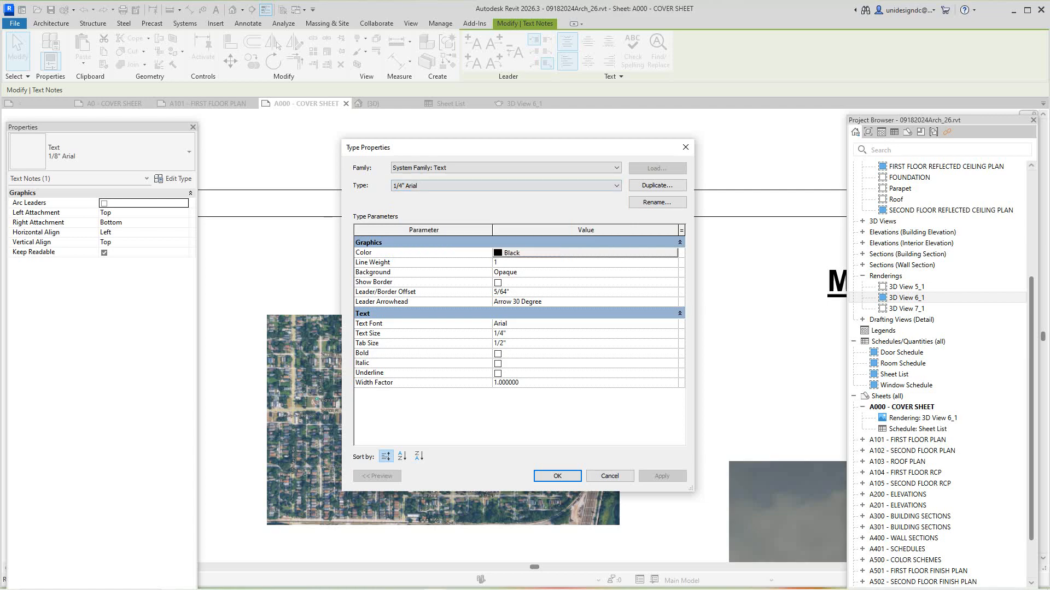
left_click(557, 475)
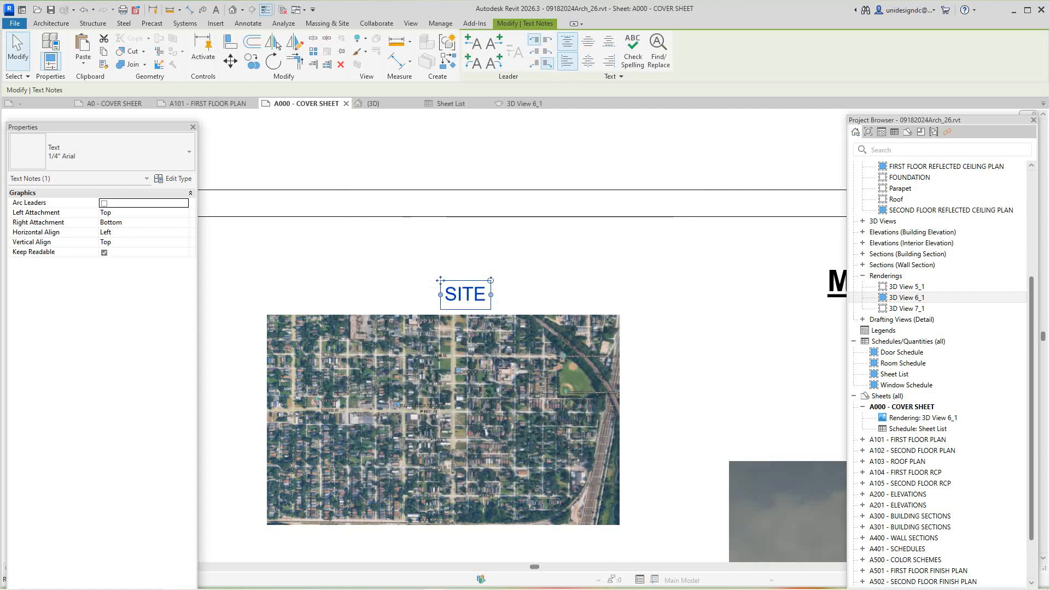
Adjust the SITE note's box so the word fits on one line, and shift the note slightly right above the aerial image.
left_click(532, 268)
scroll(532, 278, "down", 4)
left_click(494, 287)
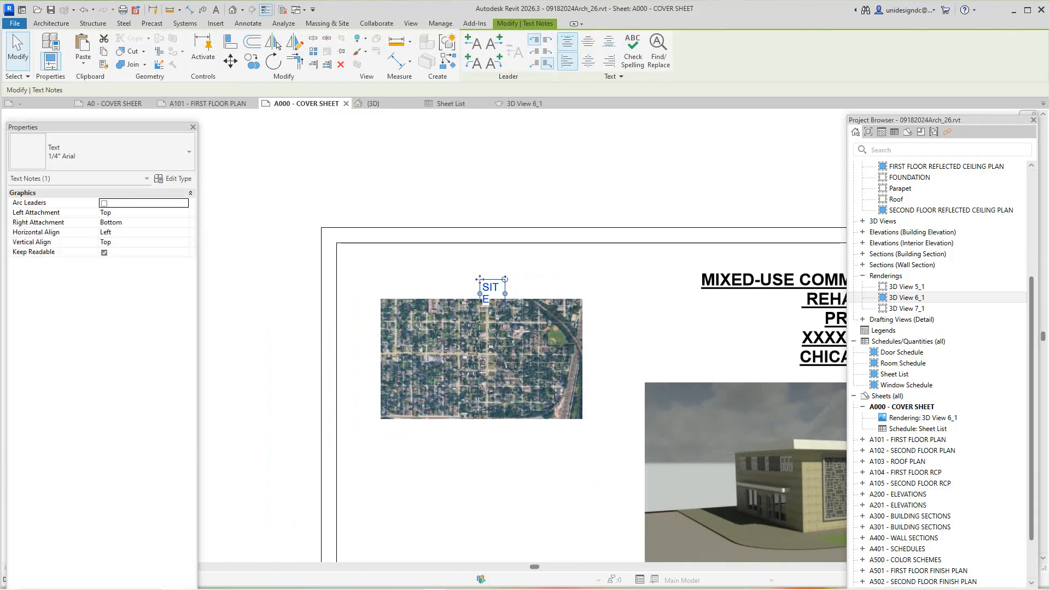
key("Escape")
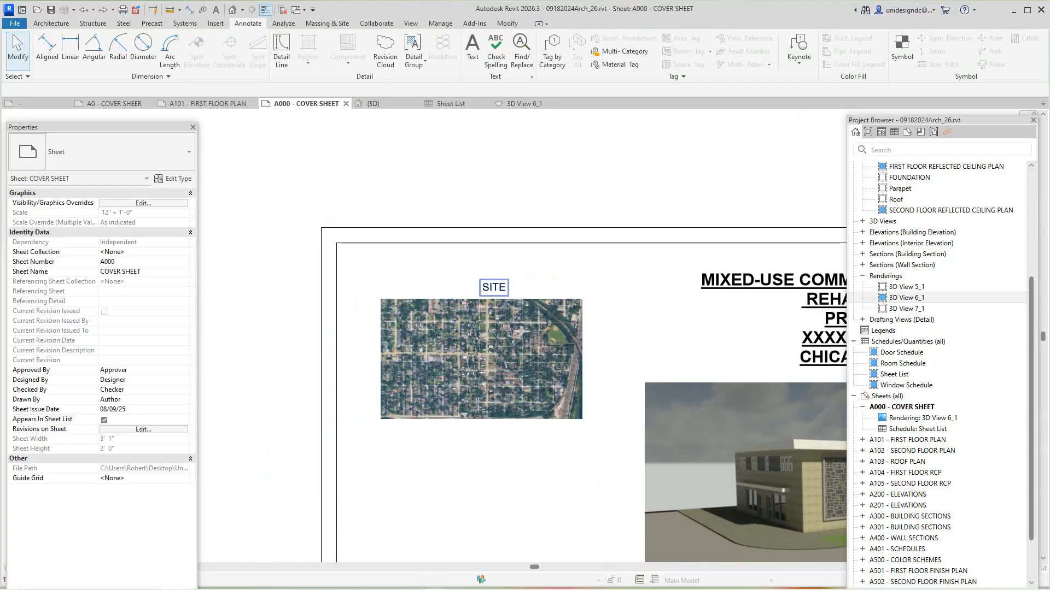
left_click(494, 287)
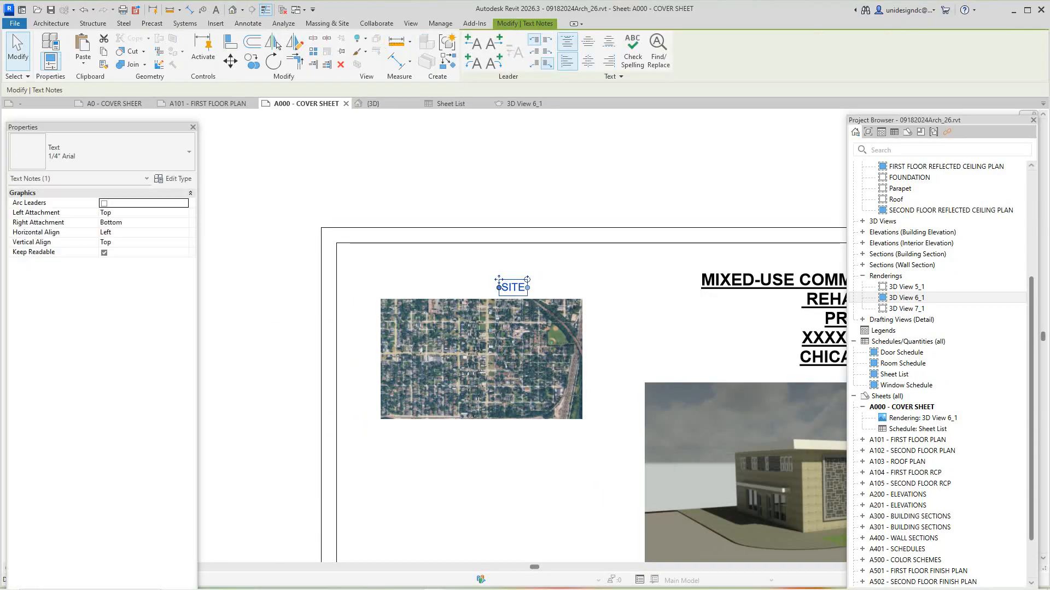
Add a left arc leader to the SITE note, pointing to the building just south of E 119th St on the aerial image.
scroll(493, 250, "up", 2)
left_click(473, 62)
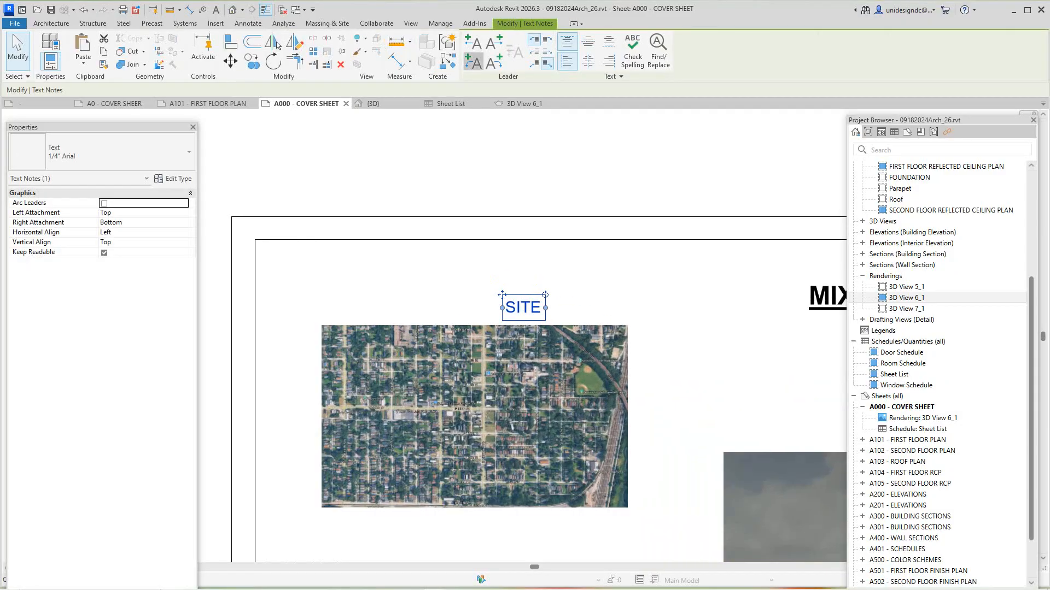
scroll(488, 351, "up", 1)
left_click_drag(450, 306, 432, 387)
left_click_drag(448, 422, 449, 422)
scroll(454, 419, "up", 4)
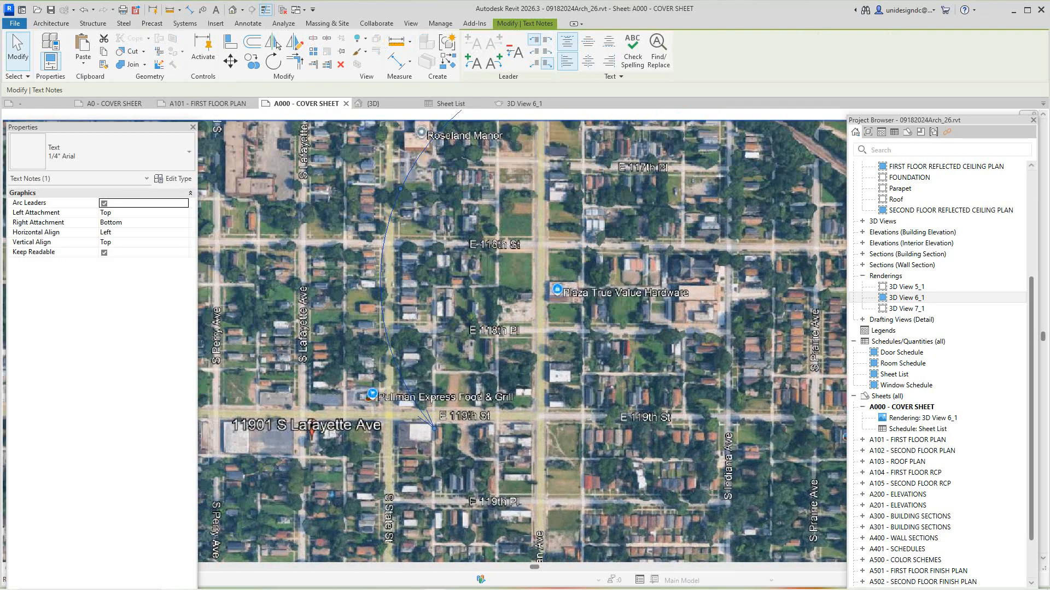
scroll(449, 431, "up", 1)
key("Escape")
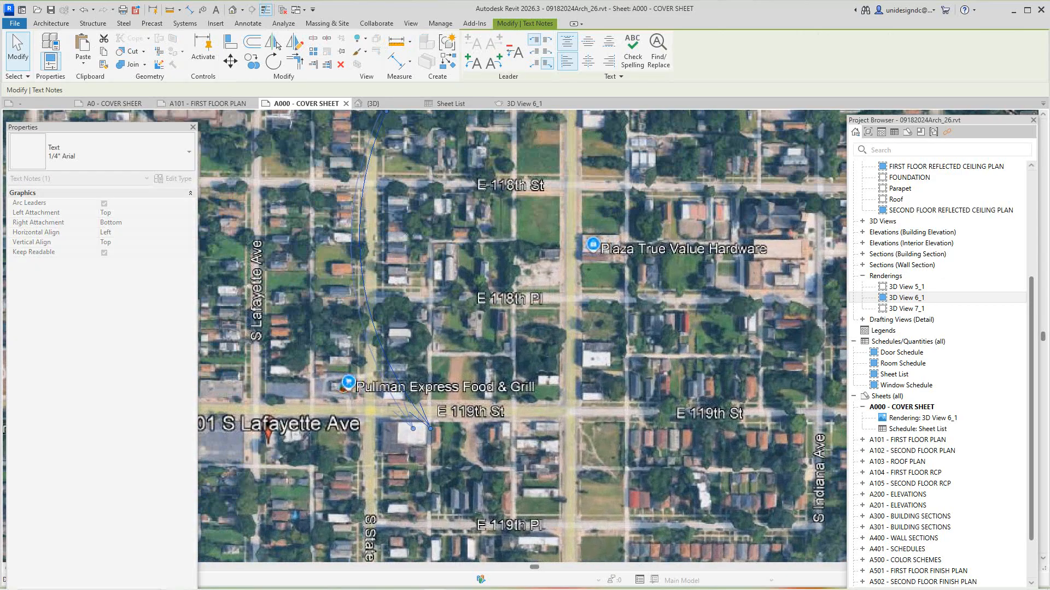
scroll(468, 422, "down", 5)
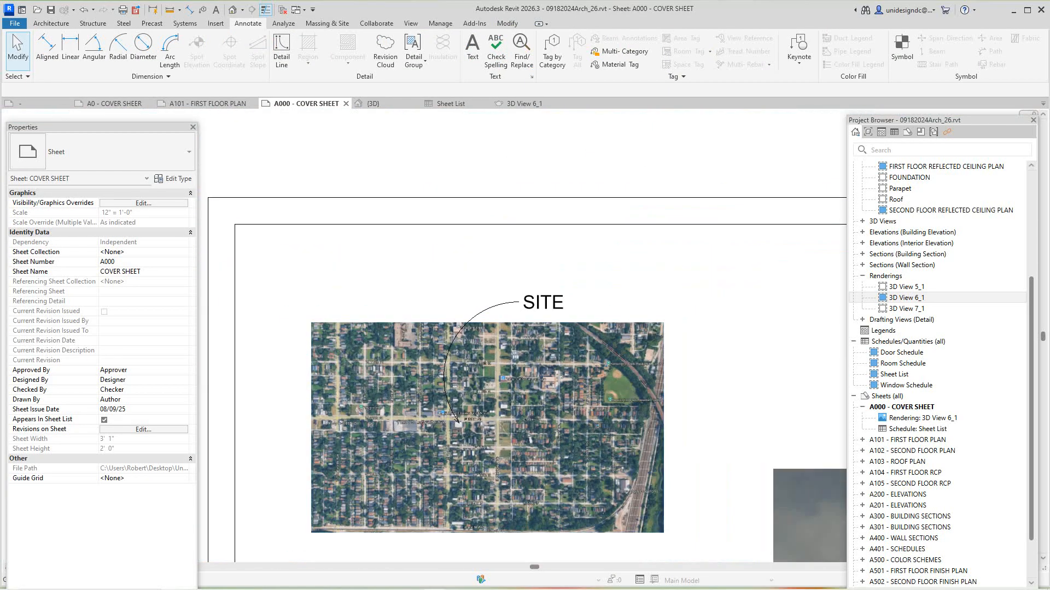
Delete the street address line from the architect/interior designer note in the PROJECT DIRECTORY.
scroll(487, 427, "down", 1)
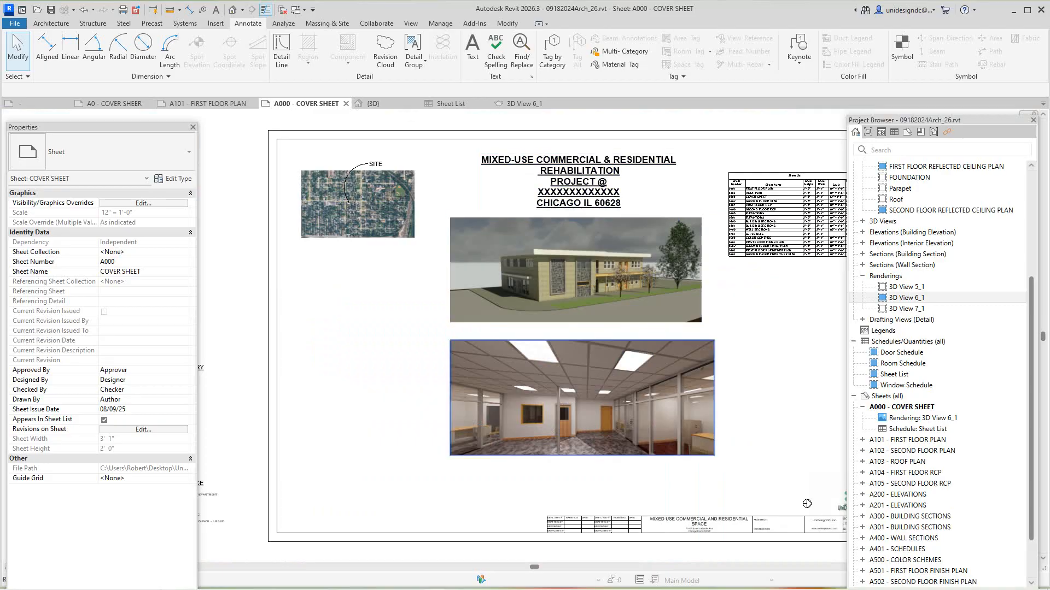
scroll(457, 400, "down", 2)
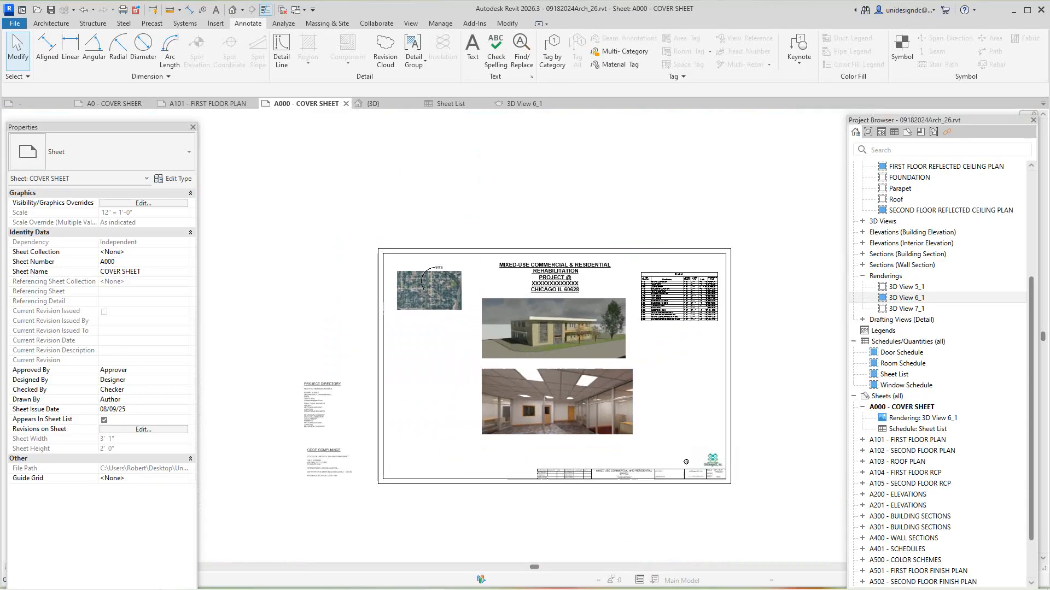
scroll(253, 387, "up", 3)
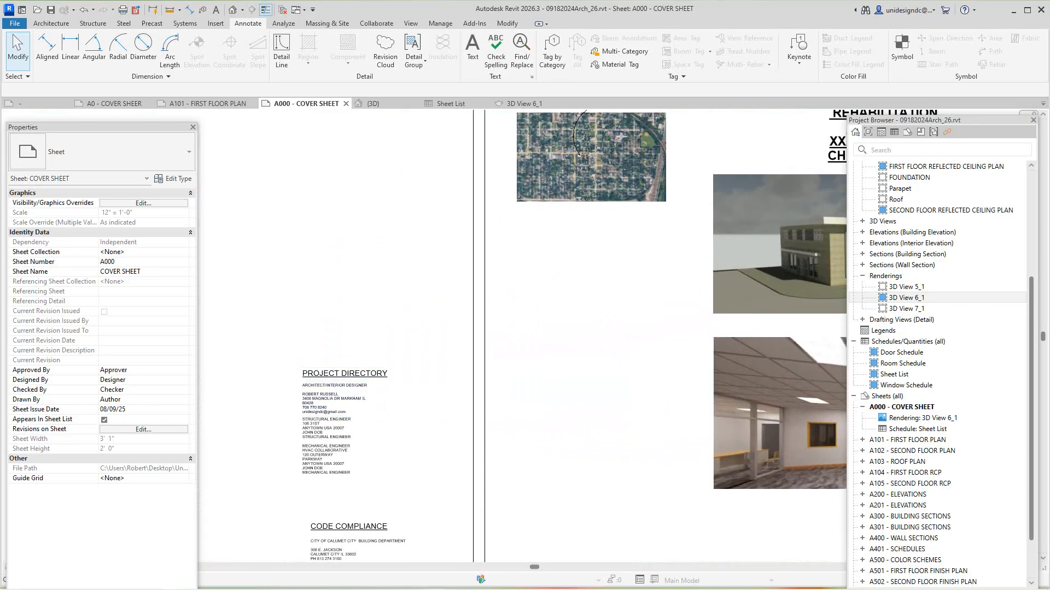
scroll(309, 397, "up", 3)
left_click(310, 399)
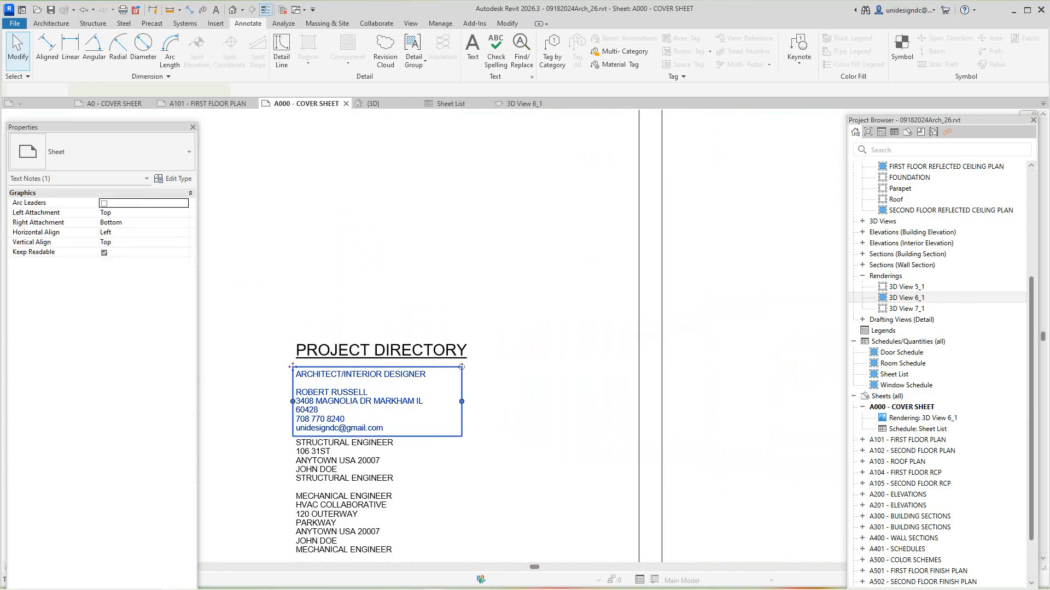
left_click(334, 401)
left_click_drag(296, 401, 423, 400)
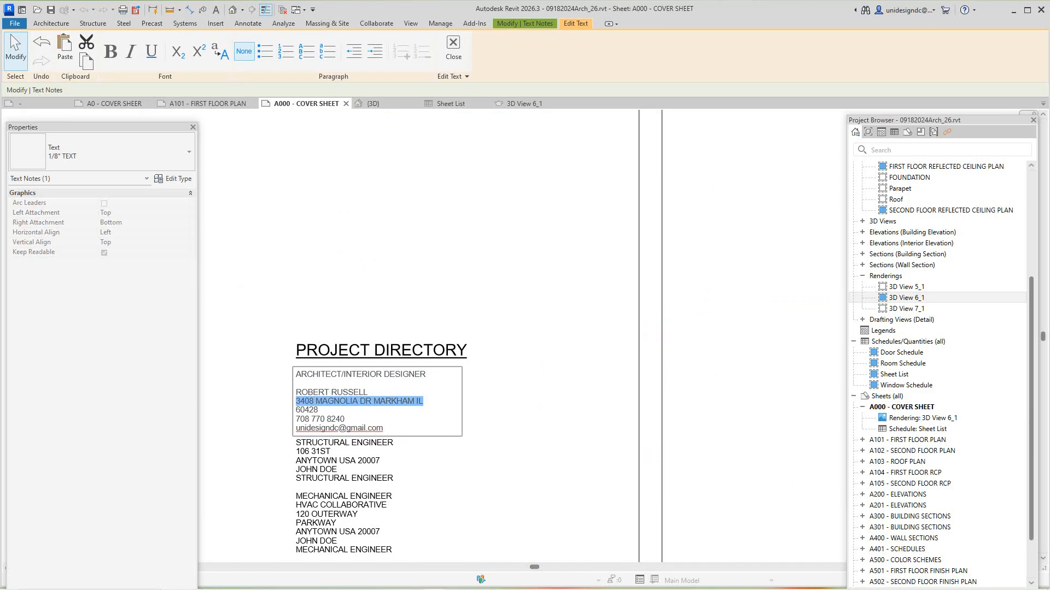
key("Delete")
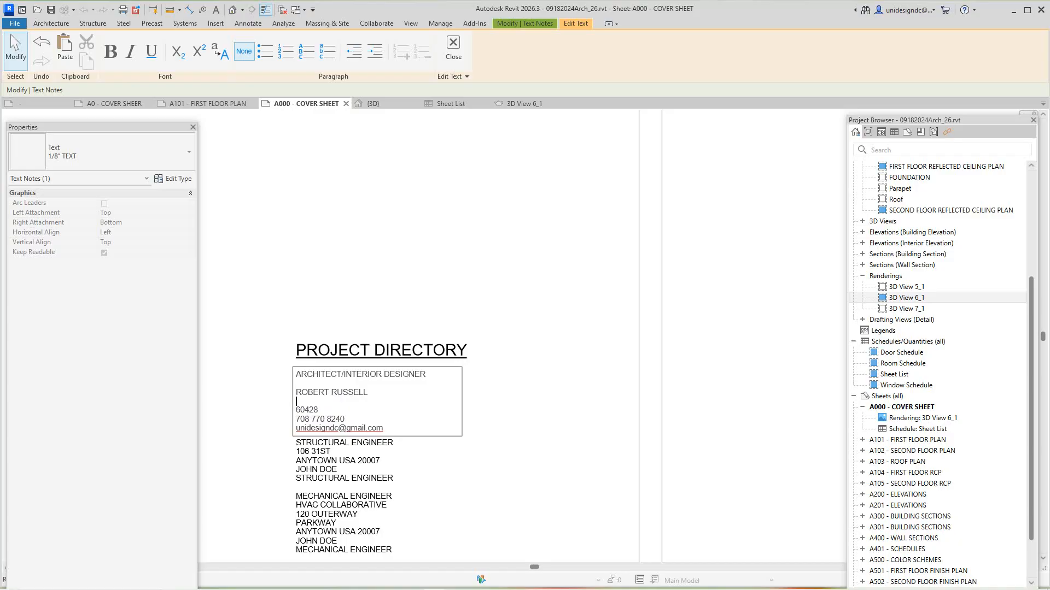
Replace the architect/interior designer's ZIP code, phone number and e-mail with the website unidesigndcinc.com.
left_click_drag(295, 410, 384, 428)
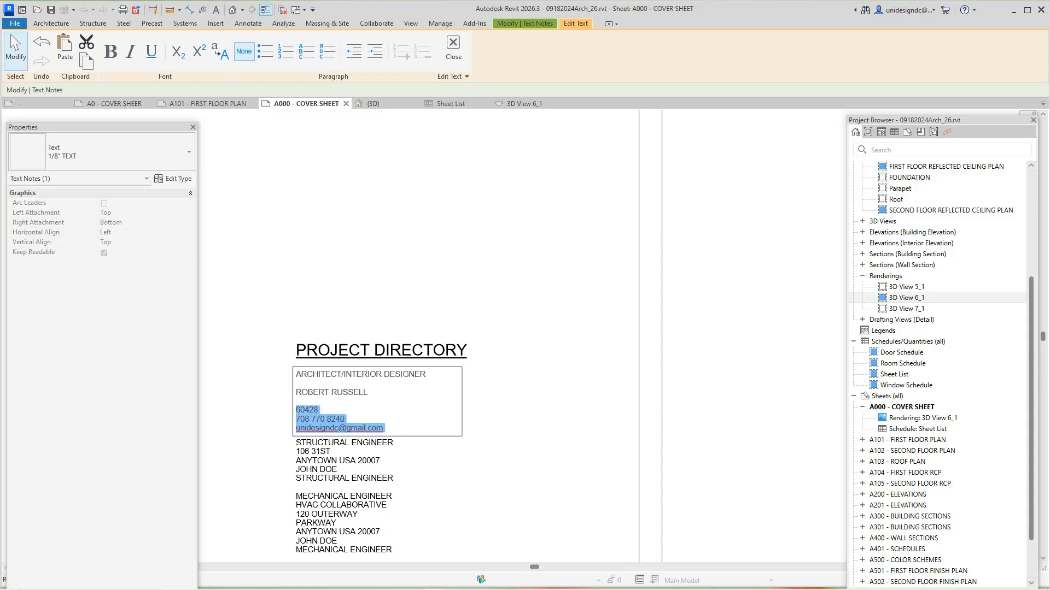
type("UNIDES")
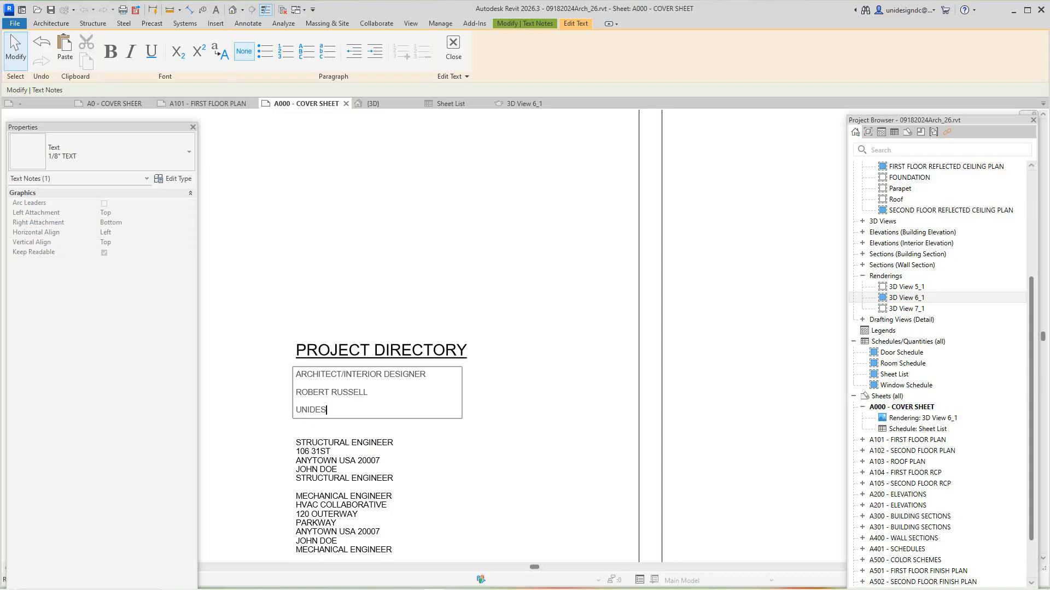
type("IG")
key("BackSpace")
key("BackSpace")
key("BackSpace")
key("BackSpace")
key("BackSpace")
key("BackSpace")
type("unidesigndcinc.com")
Remove the blank lines above and below the designer's name in the note and finish editing it.
key("Up")
key("Delete")
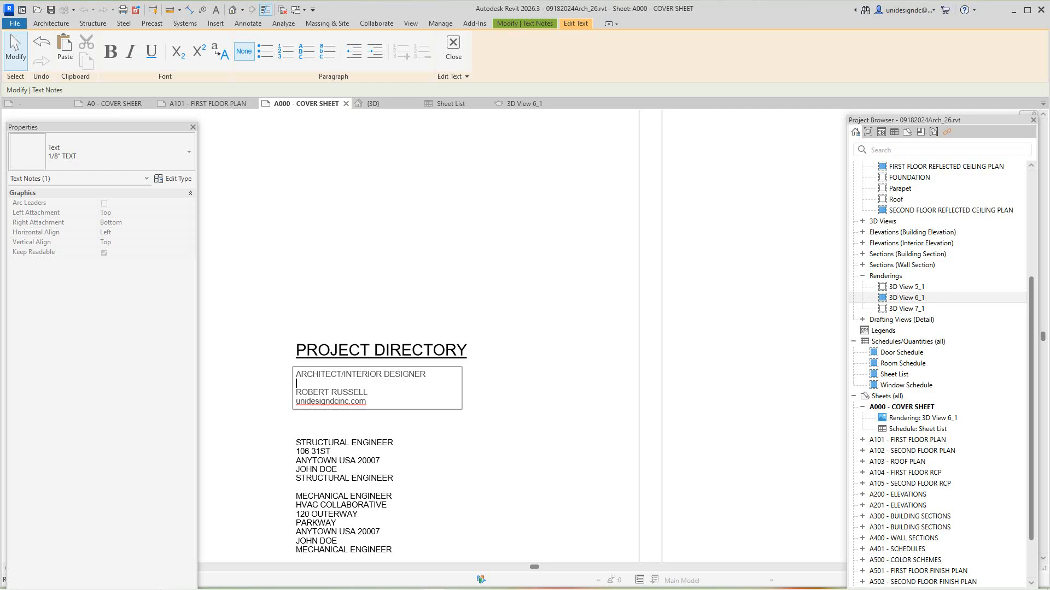
key("Delete")
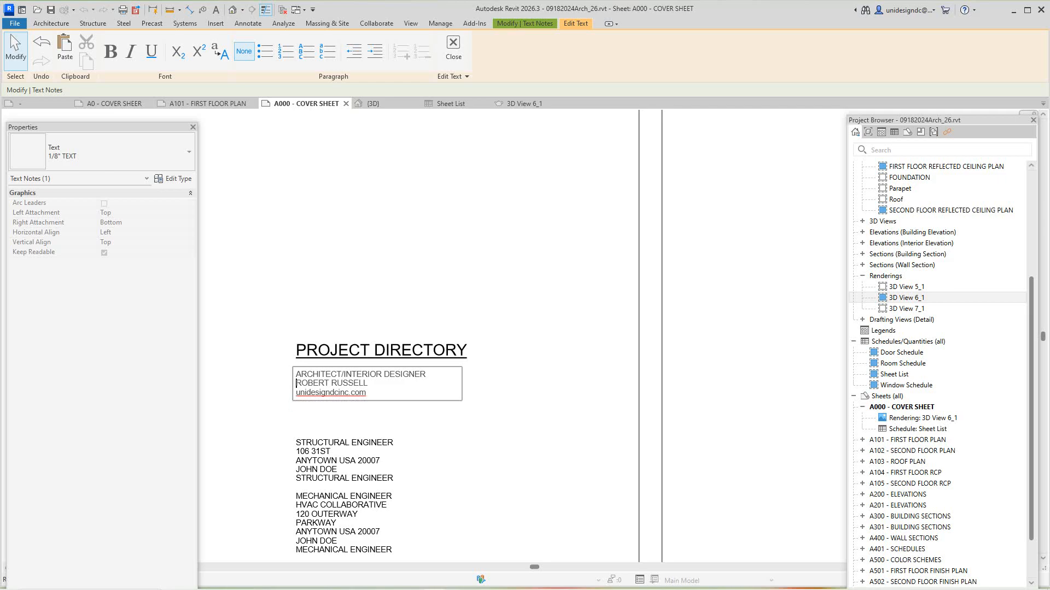
scroll(369, 280, "down", 5)
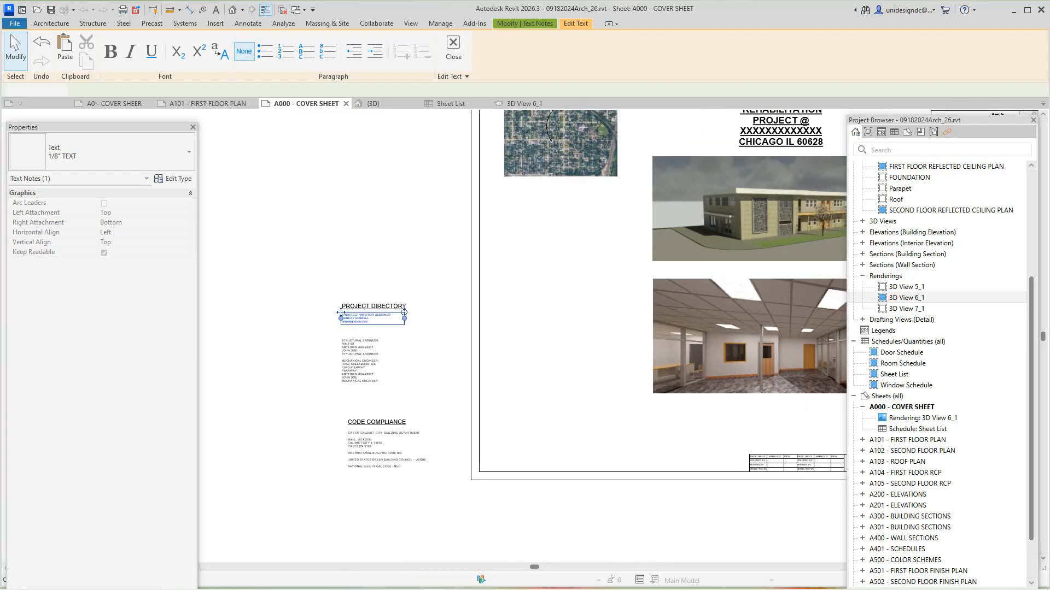
key("Escape")
Move the PROJECT DIRECTORY heading and its three notes horizontally into the sheet, beside the interior image.
mouse_move(304, 274)
left_mouse_down()
mouse_move(405, 394)
mouse_move(431, 400)
left_mouse_up()
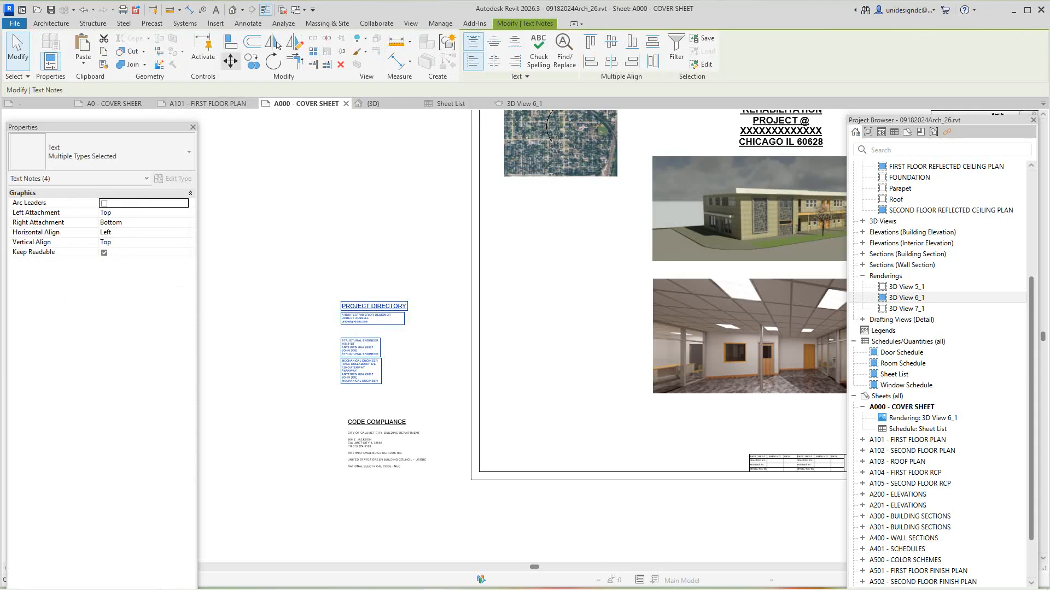
key("m")
key("v")
left_click(339, 271)
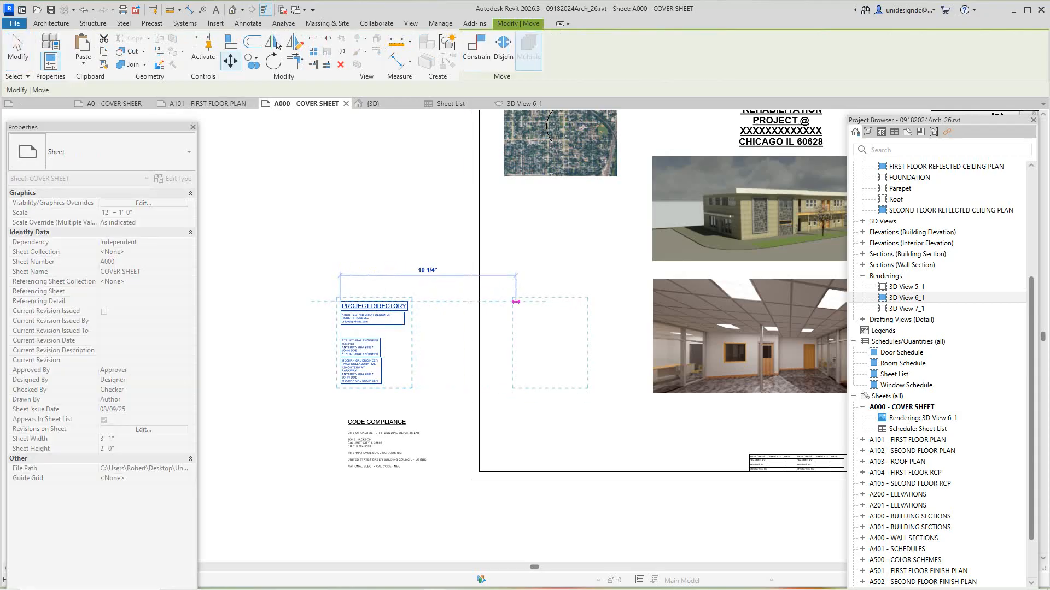
left_click(511, 271)
key("Escape")
scroll(537, 356, "up", 4)
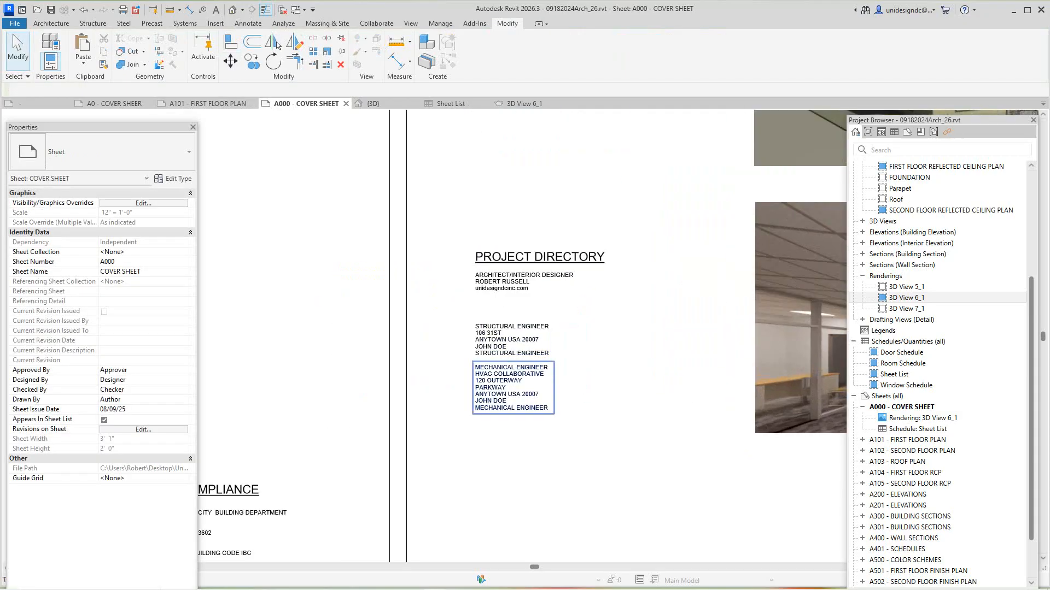
Move the CODE COMPLIANCE heading and its note from outside the sheet to the blank area beside the interior image, below the sheet list.
scroll(473, 347, "down", 6)
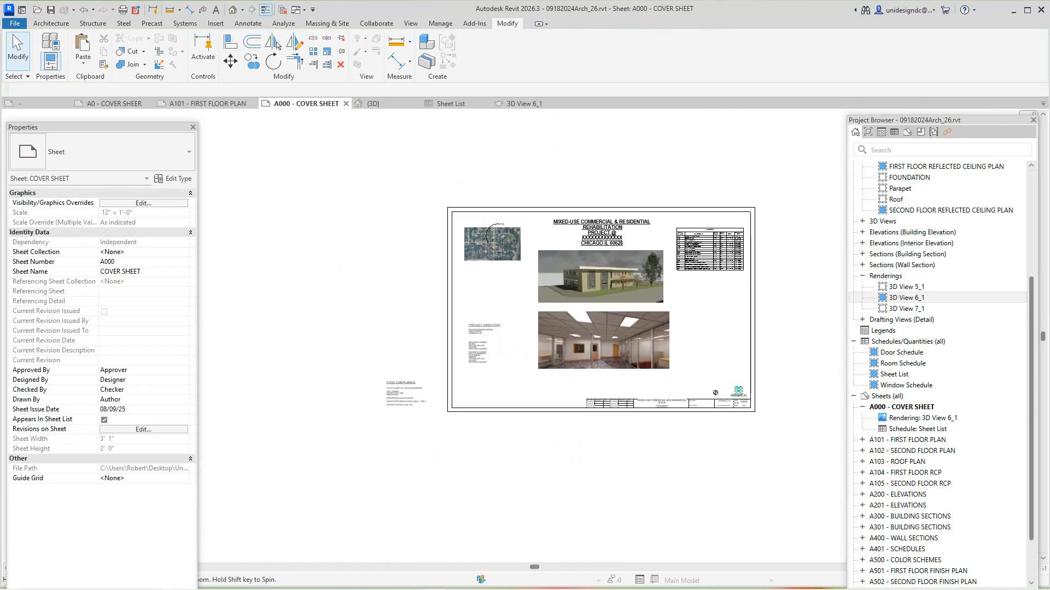
middle_click_drag(474, 346, 359, 380)
left_click_drag(249, 393, 342, 458)
key("m")
key("v")
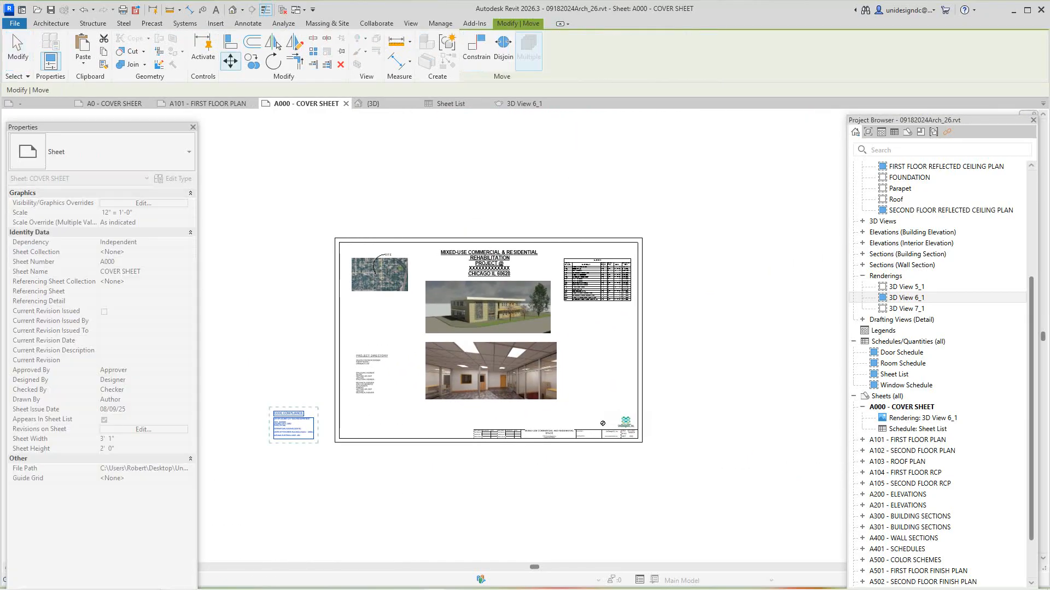
left_click(269, 407)
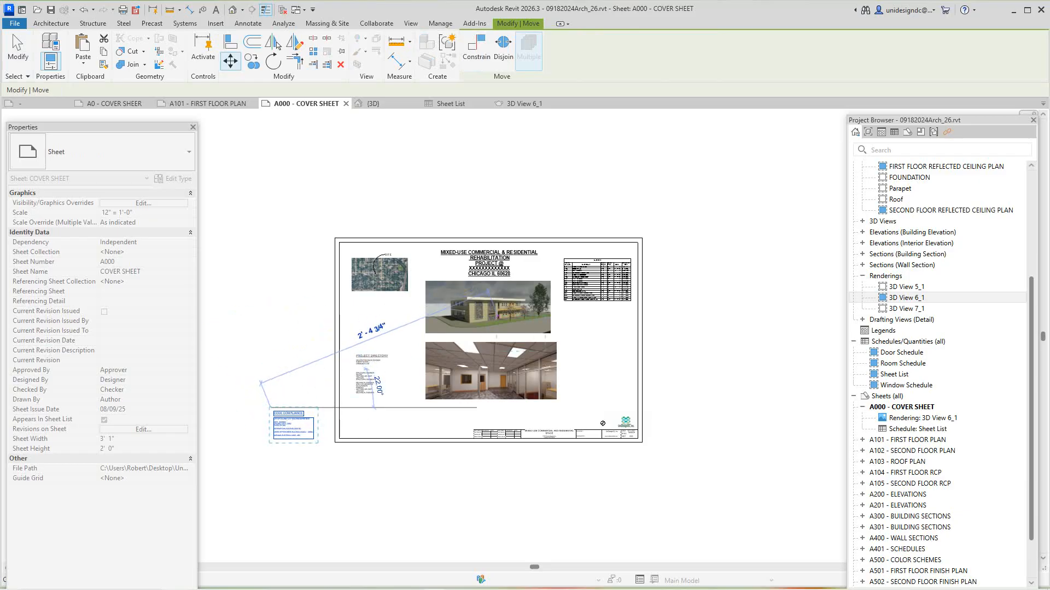
left_click(572, 365)
Move the CODE COMPLIANCE heading and note slightly straight up, keeping them beside the interior image, and end the selection.
scroll(572, 365, "up", 4)
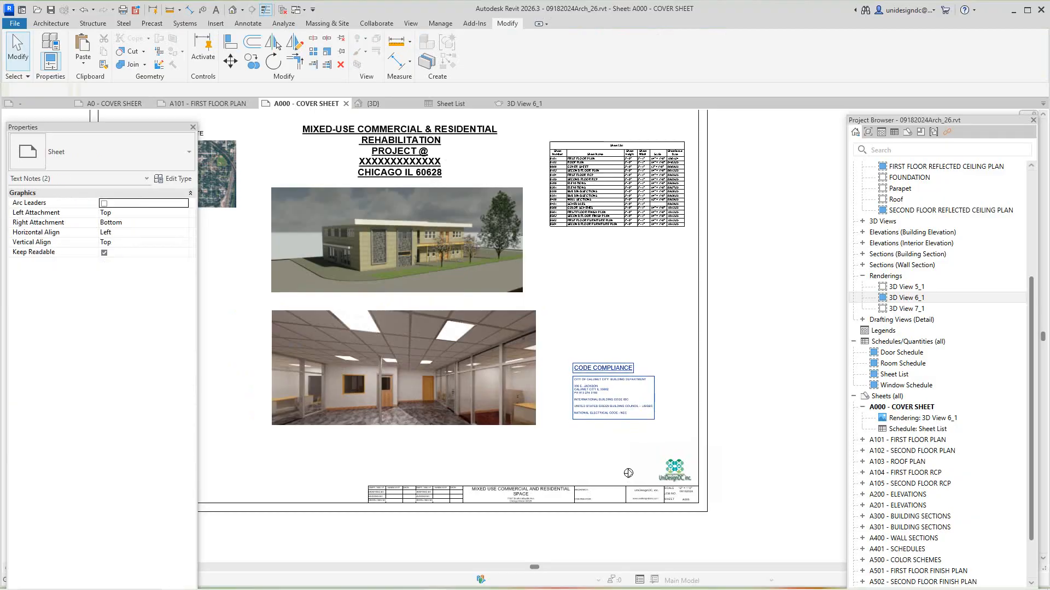
key("m")
key("v")
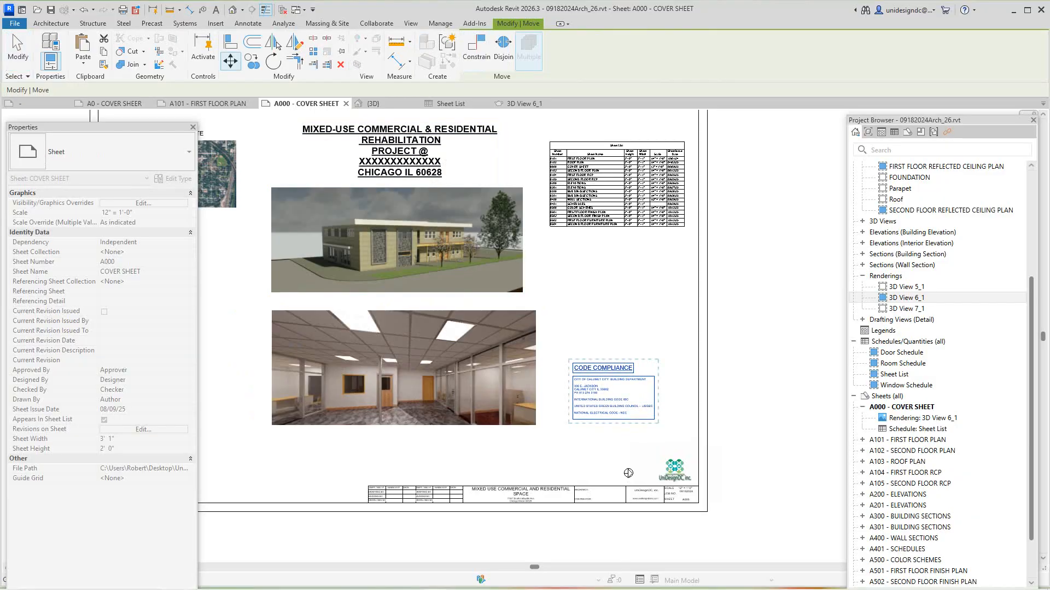
left_click(571, 363)
left_click(571, 341)
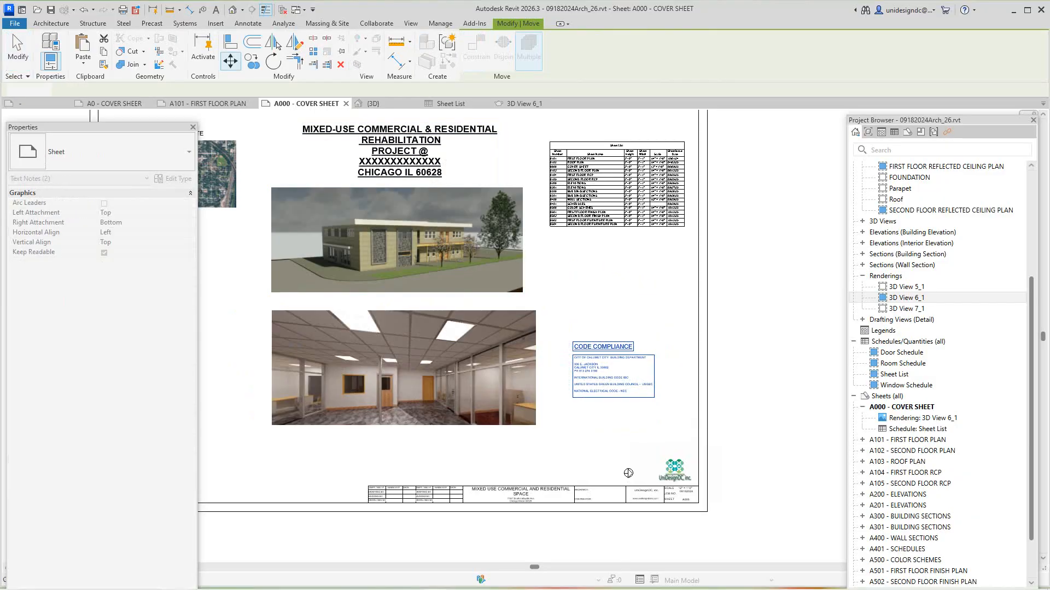
key("Escape")
scroll(613, 397, "down", 3)
middle_click(613, 386)
middle_click(613, 387)
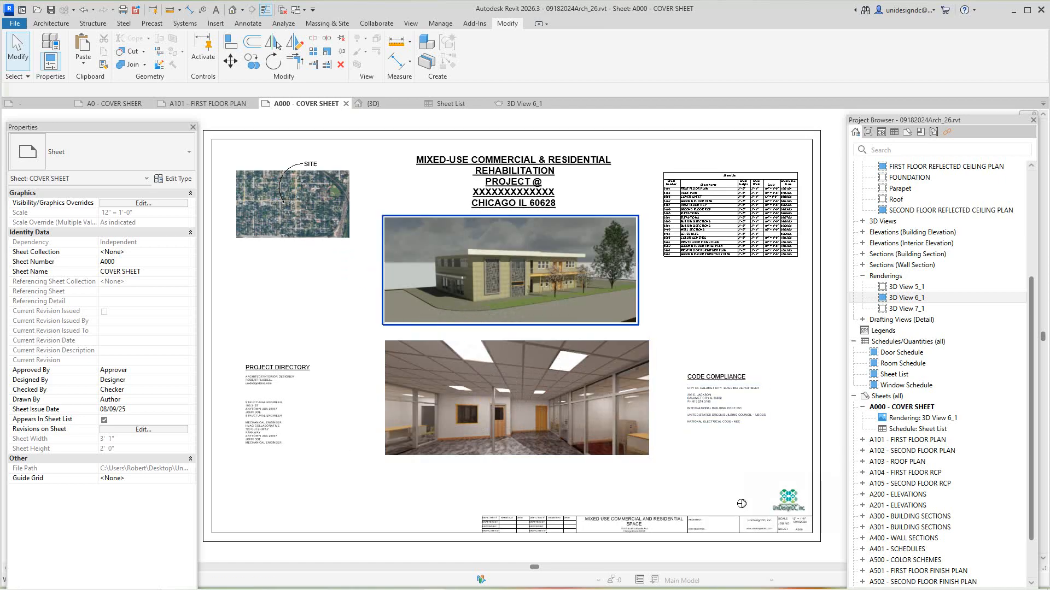
middle_click_drag(741, 503, 735, 497)
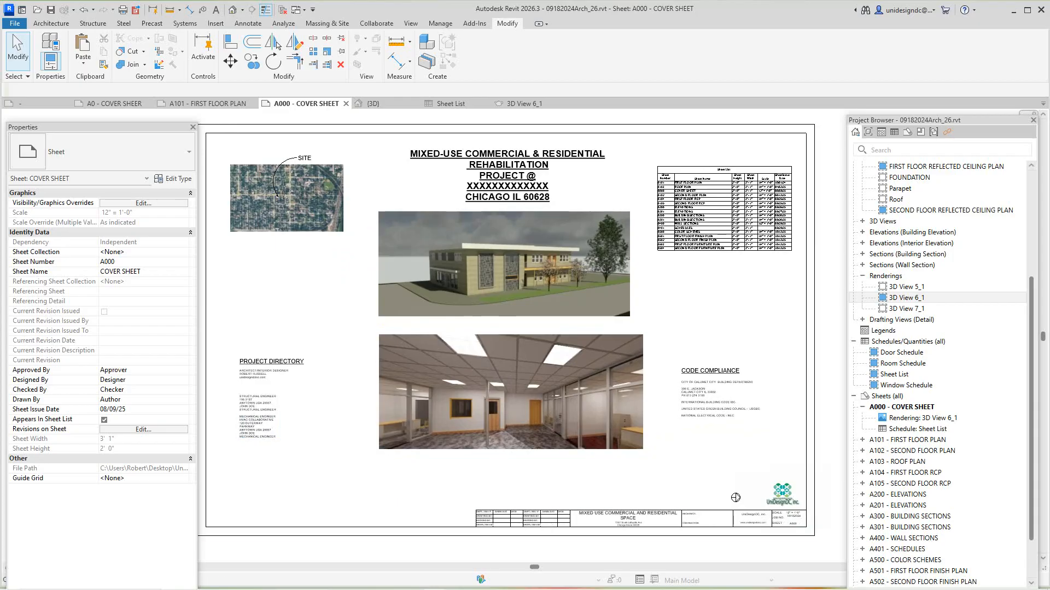
Replace the heading line of the structural engineer note in the PROJECT DIRECTORY with "electri" and finish editing the note.
scroll(252, 404, "up", 4)
scroll(250, 451, "up", 2)
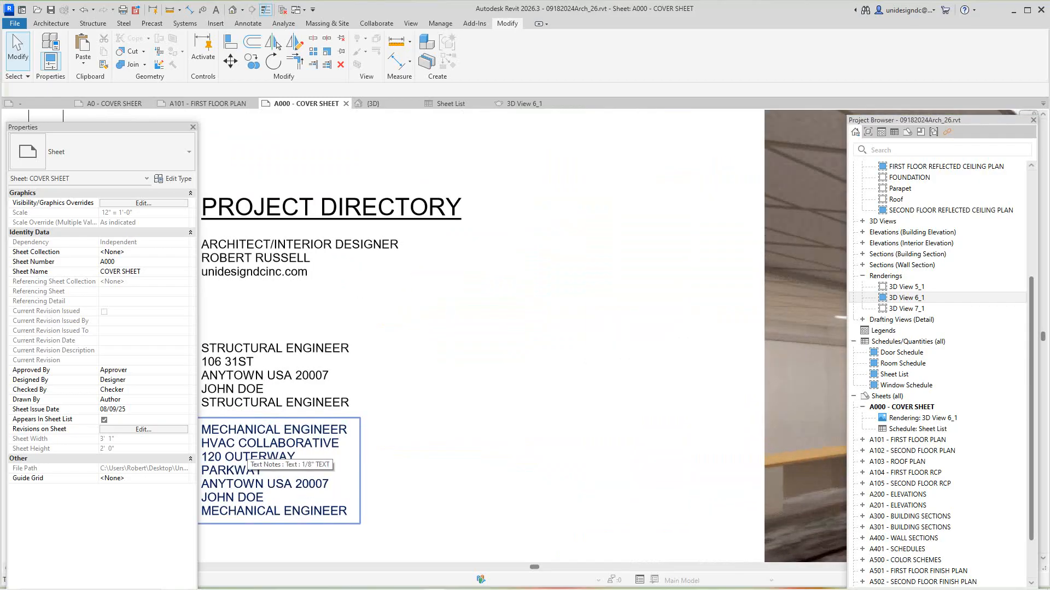
scroll(252, 451, "down", 3)
middle_click_drag(252, 451, 328, 420)
scroll(336, 416, "up", 2)
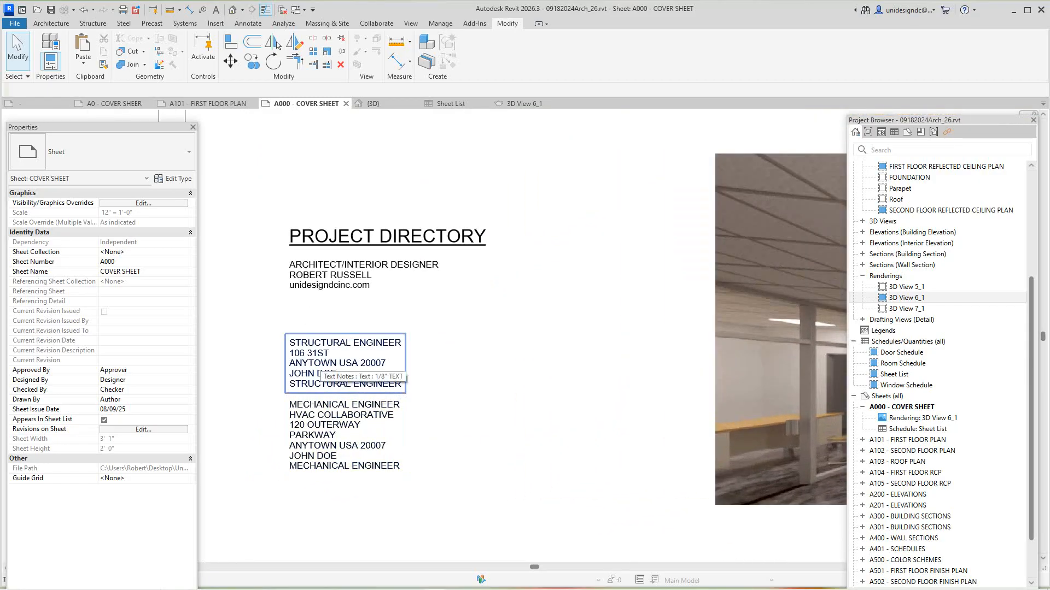
double_click(321, 363)
left_click_drag(289, 342, 402, 343)
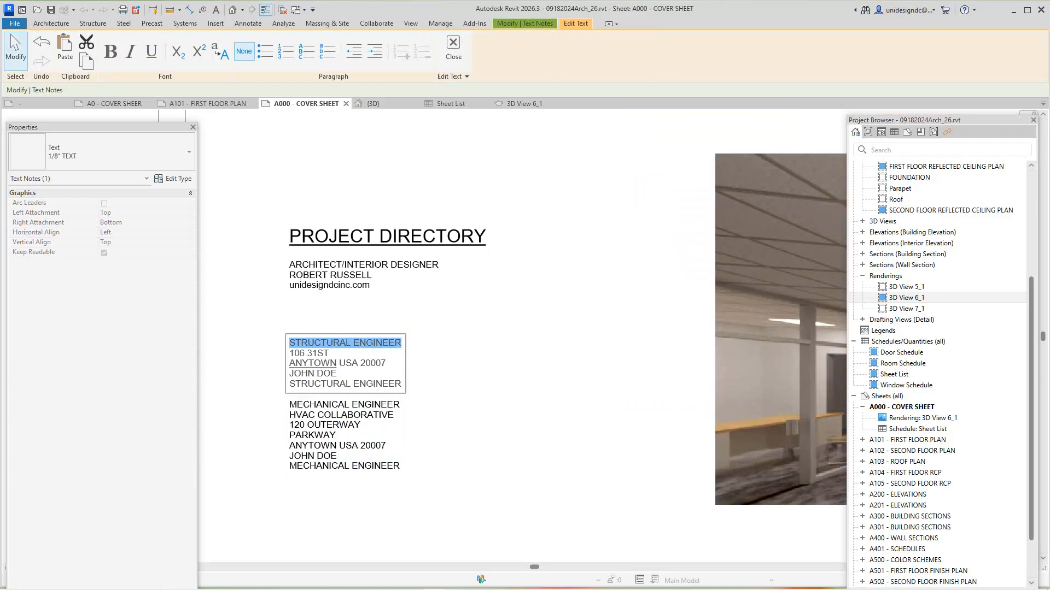
type("electri")
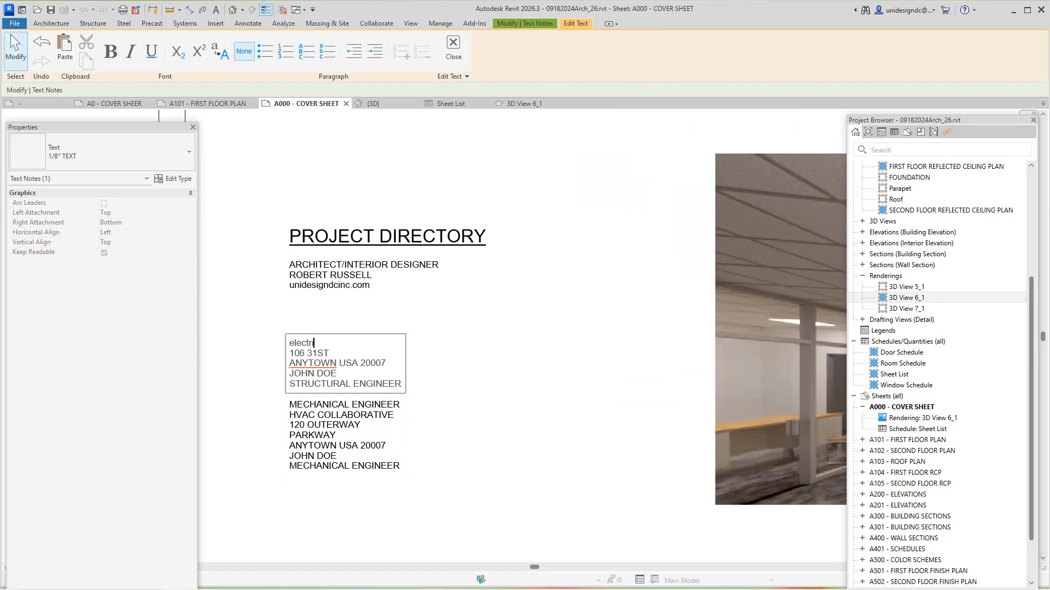
scroll(504, 361, "down", 2)
left_click(503, 362)
scroll(504, 361, "down", 2)
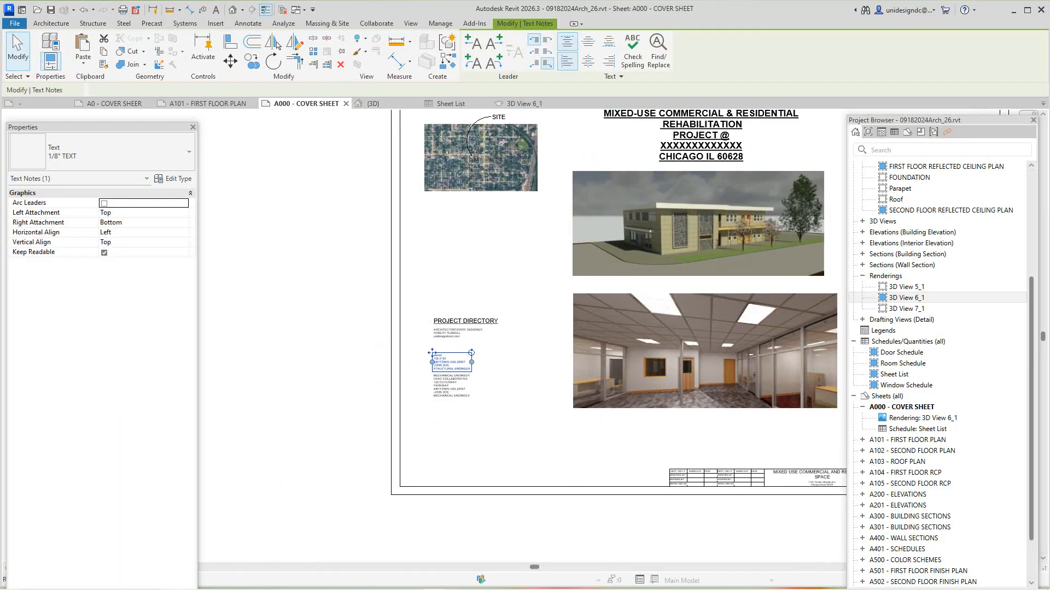
middle_click_drag(656, 350, 468, 397)
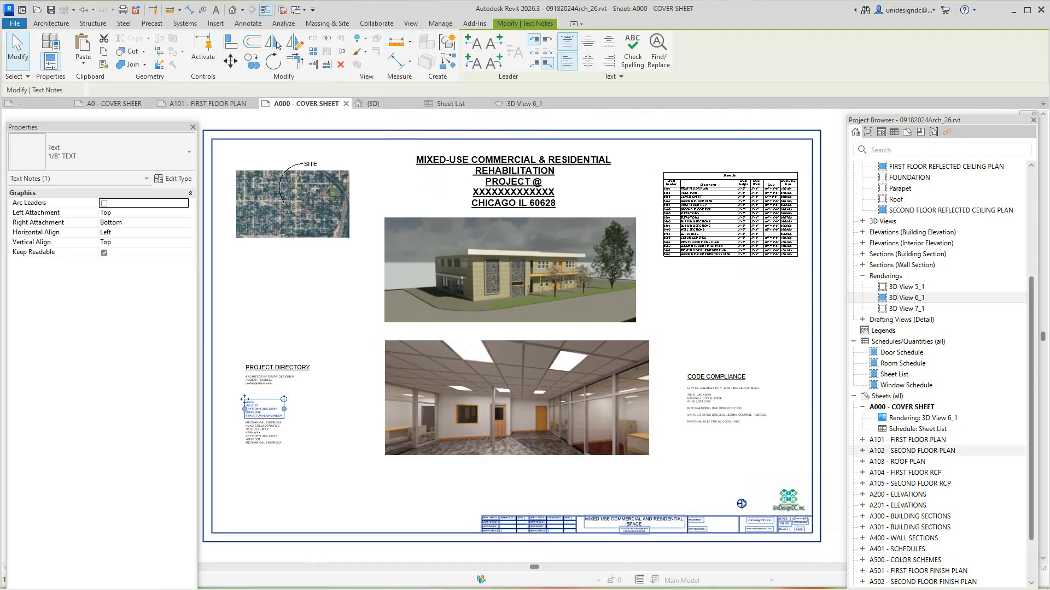
scroll(930, 450, "down", 3)
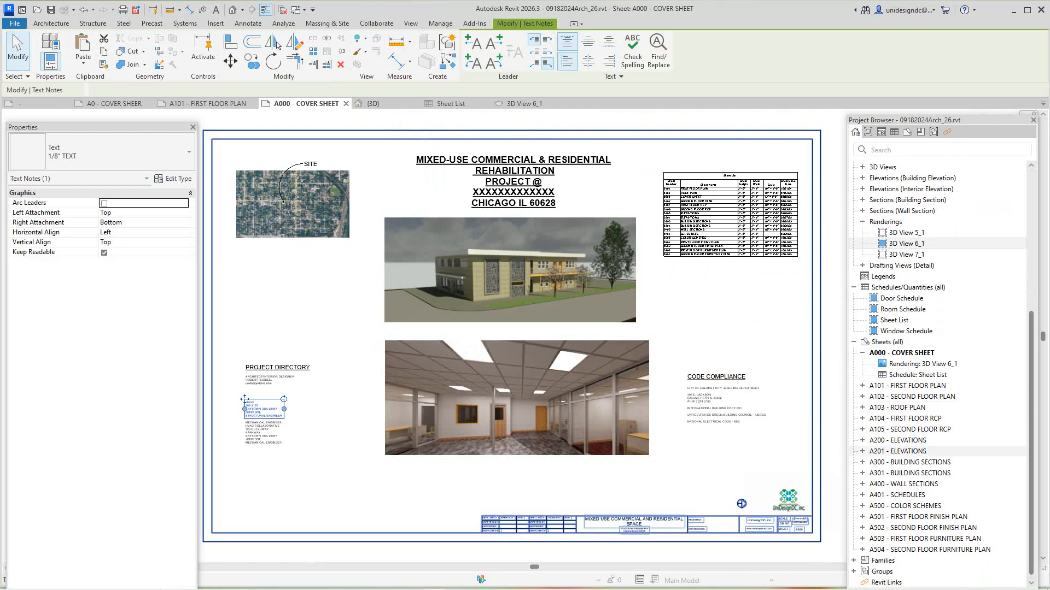